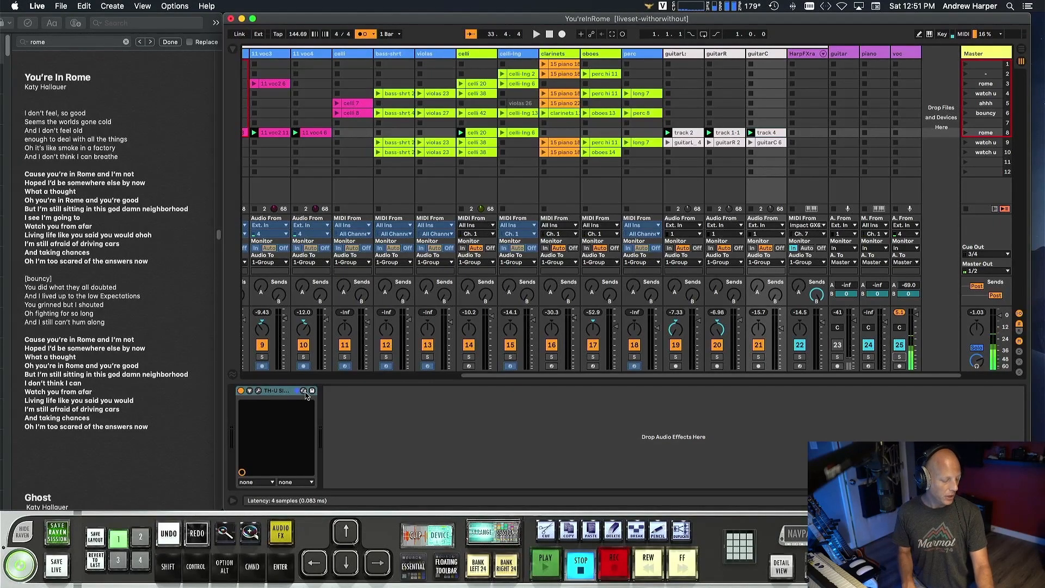
# Play the set, examine the clarinets track's BBC Symphony Orchestra instrument, and stop playback with the plugin window hidden.
pyautogui.press('space')
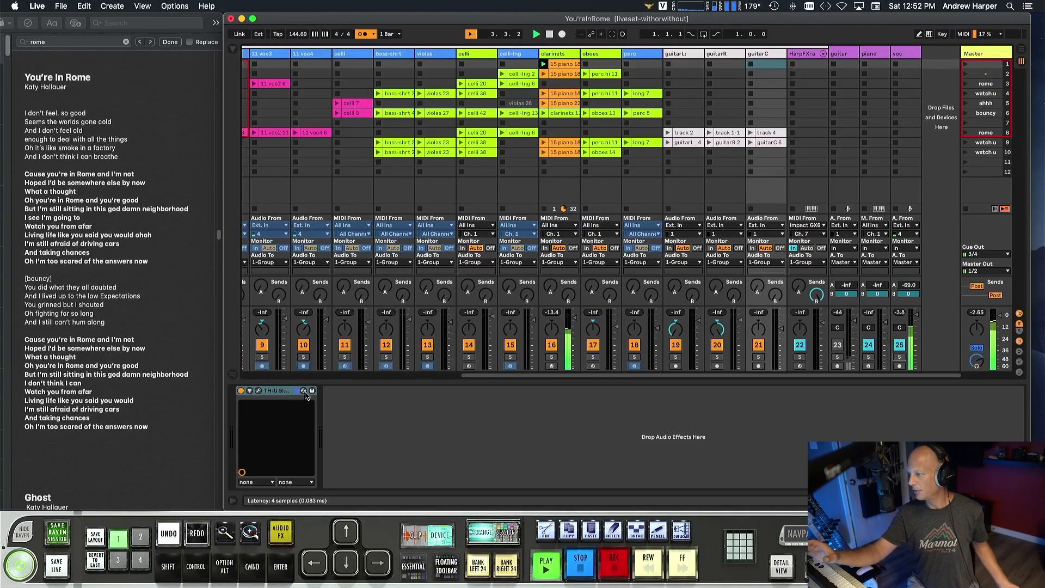
pyautogui.click(566, 56)
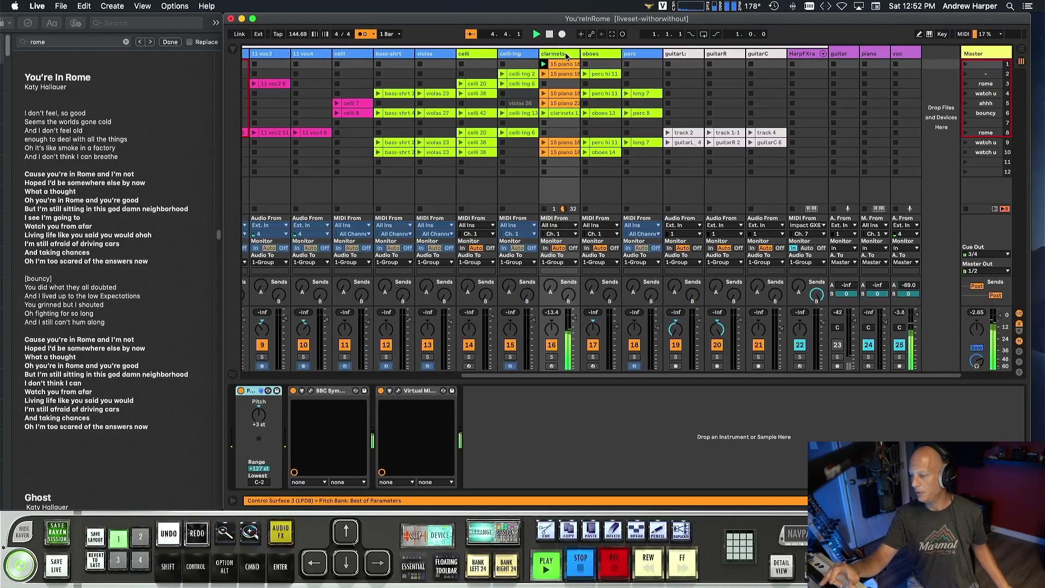
pyautogui.click(311, 391)
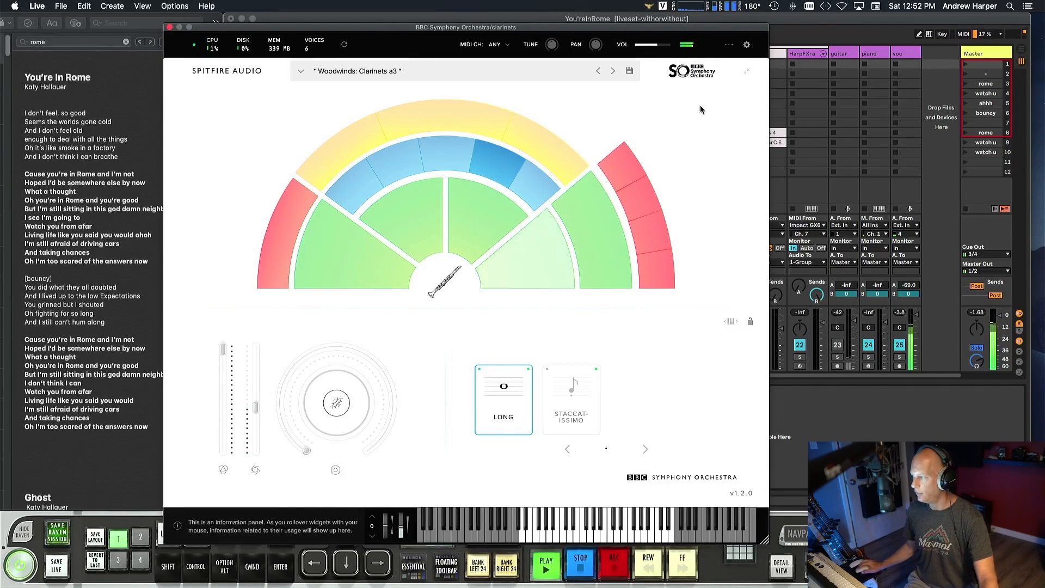
pyautogui.moveTo(695, 34); pyautogui.dragTo(645, 14)
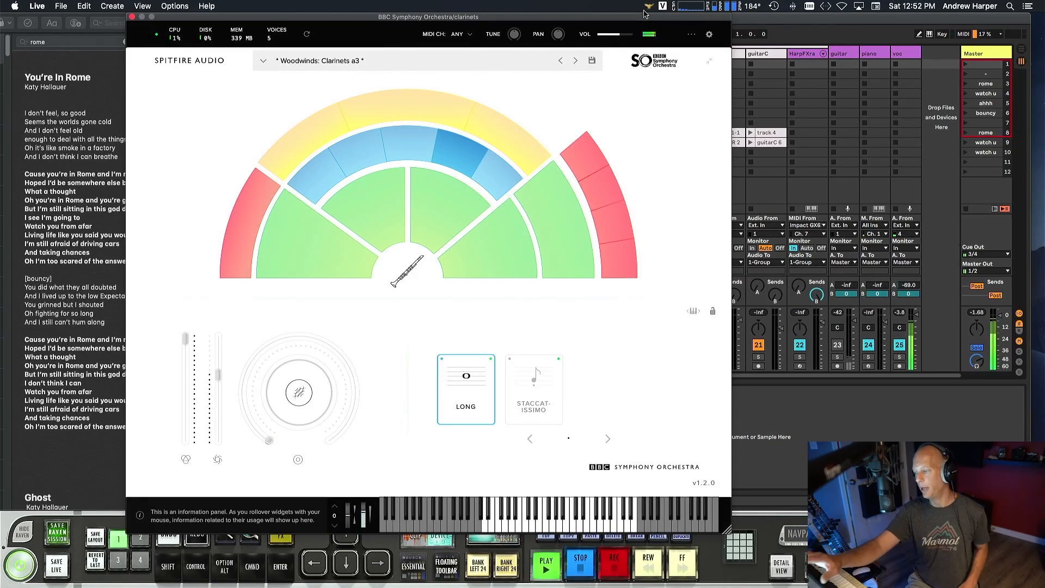
pyautogui.press('alt+super+p')
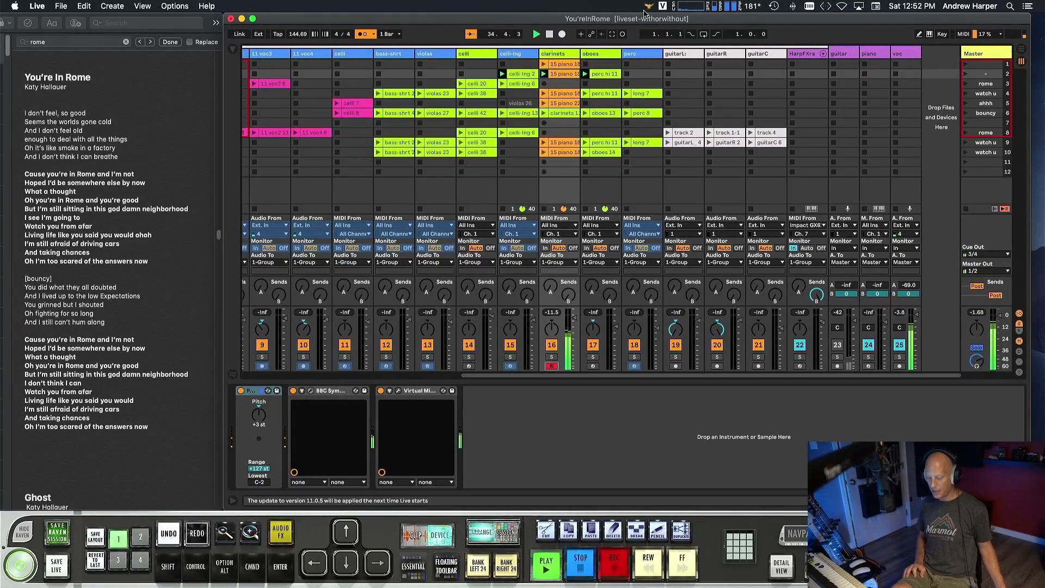
pyautogui.press('space')
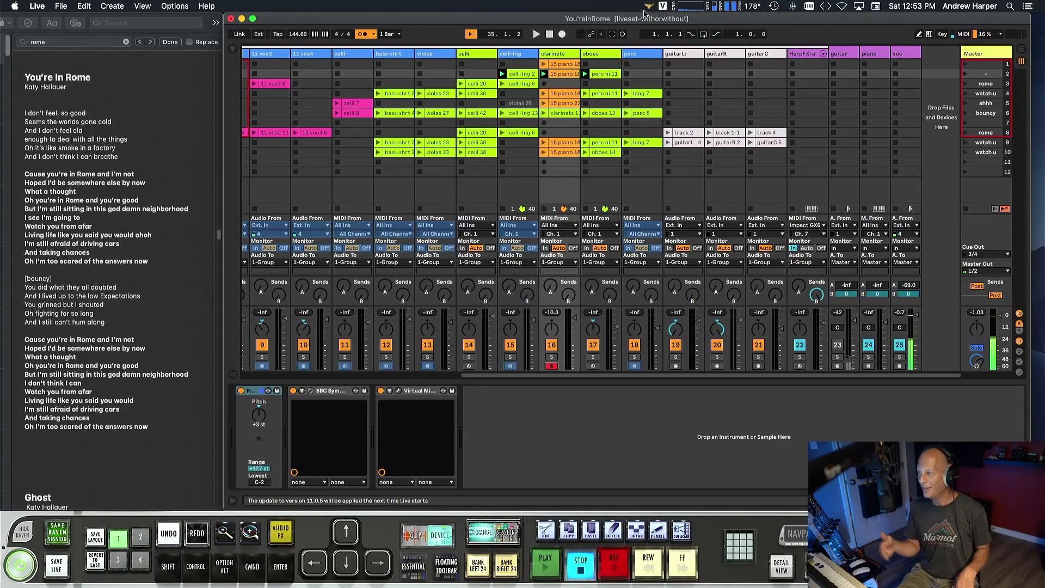
# Resume playback, examine the oboes track's BBC Symphony Orchestra instrument, then close its window and stop playback.
pyautogui.press('space')
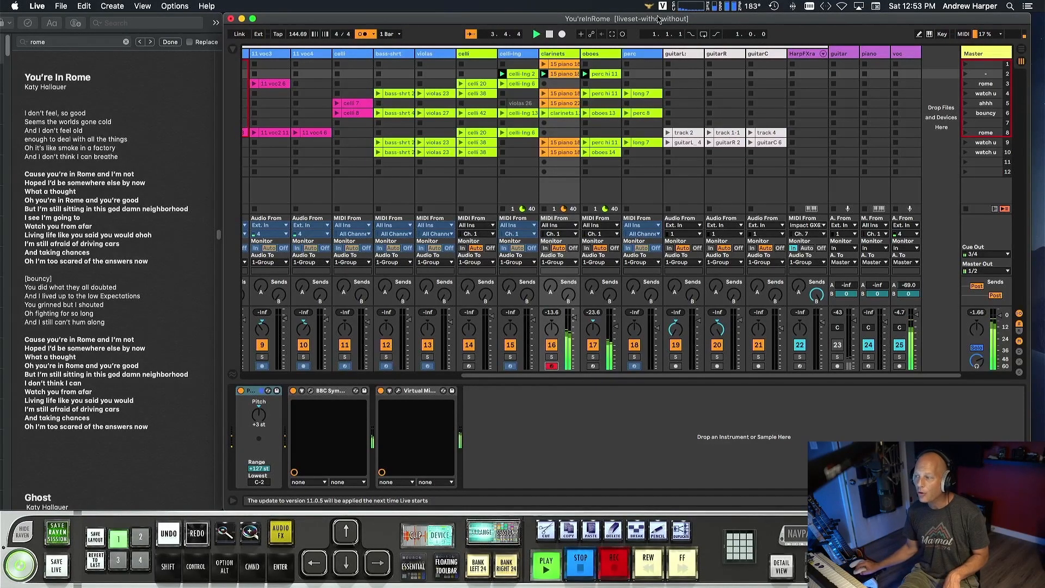
pyautogui.click(601, 72)
pyautogui.doubleClick(599, 55)
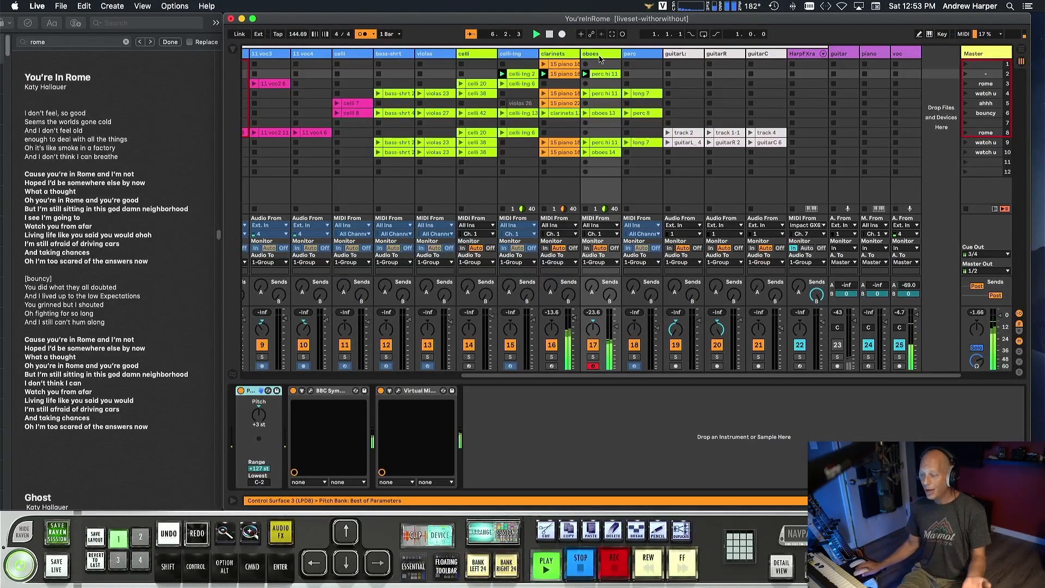
pyautogui.click(311, 391)
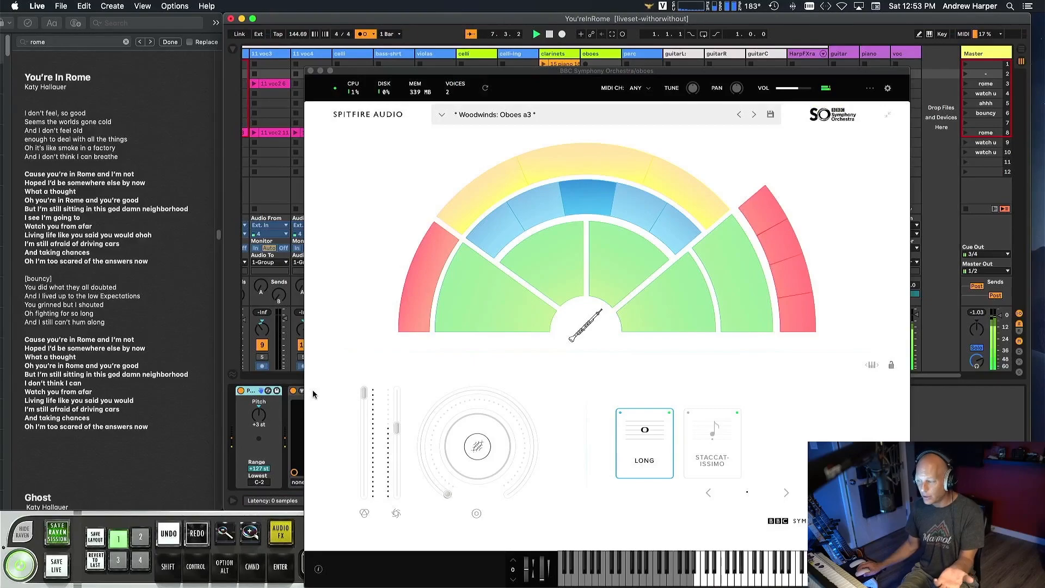
pyautogui.click(310, 71)
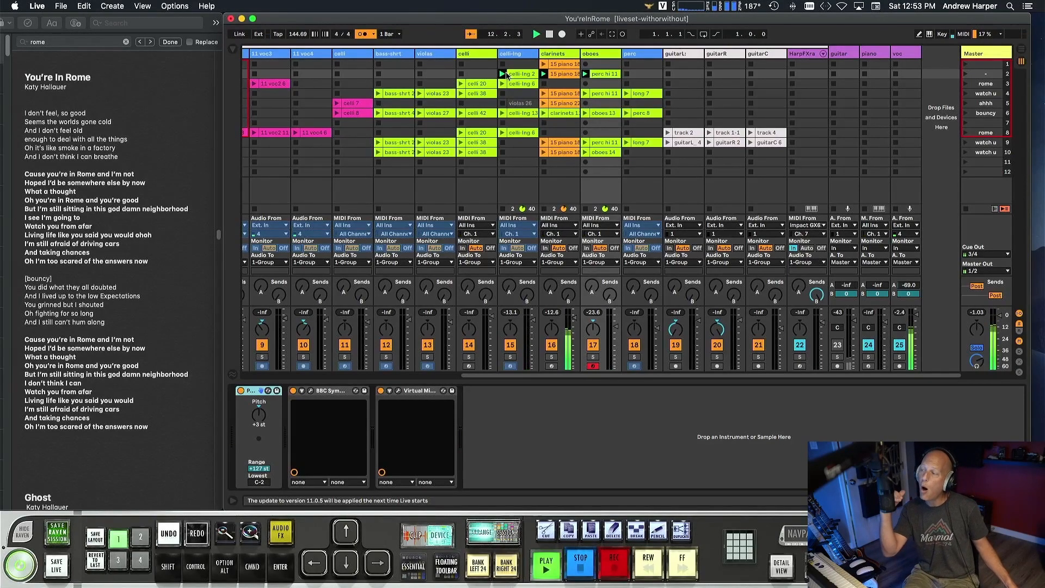
pyautogui.press('space')
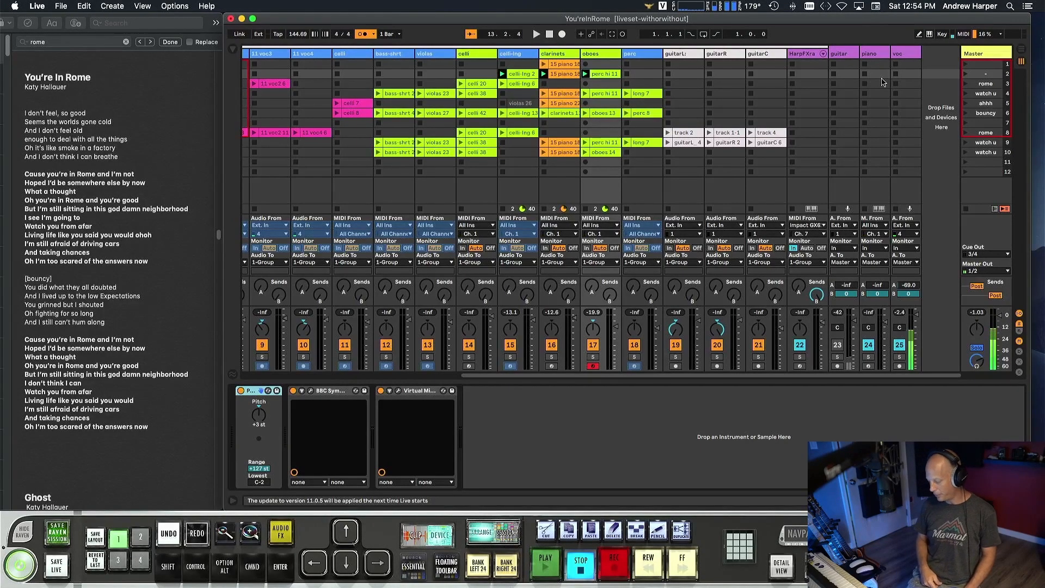
pyautogui.press('Down')
pyautogui.press('Down')
pyautogui.press('Down')
pyautogui.press('Down')
pyautogui.press('Down')
pyautogui.press('Down')
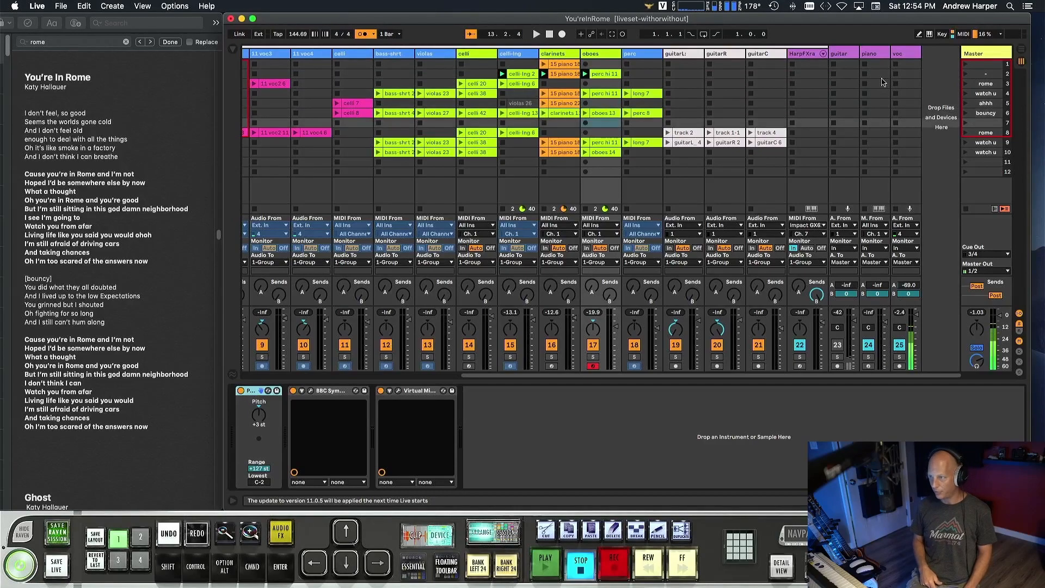
pyautogui.press('Up')
pyautogui.press('Up')
pyautogui.press('Up')
pyautogui.press('Up')
pyautogui.press('Up')
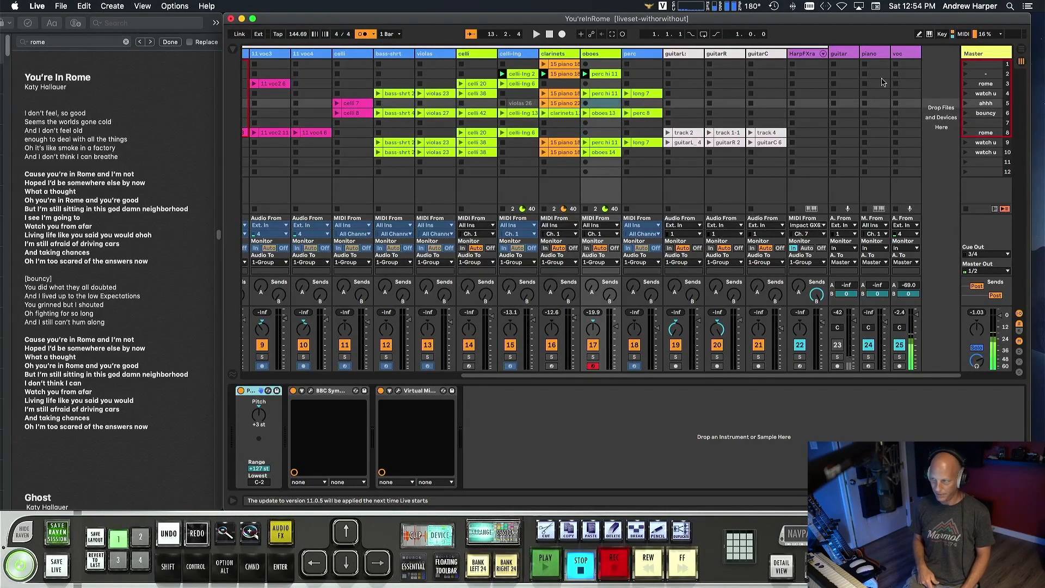
pyautogui.press('Down')
pyautogui.press('Up')
pyautogui.press('Up')
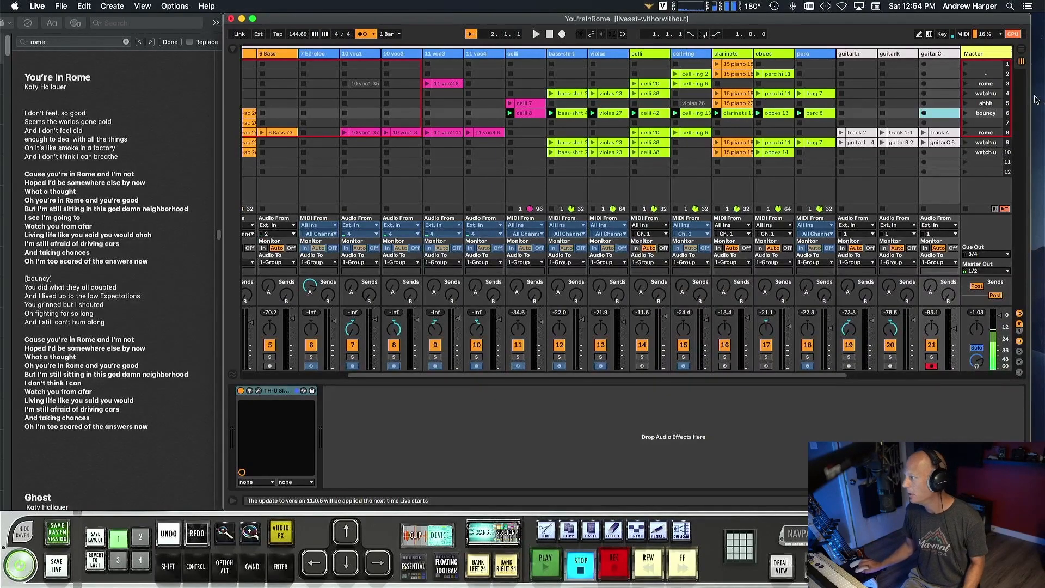
# Launch the first rome scene, select the celli track, and audition the part with playback stopped at the end.
pyautogui.click(966, 83)
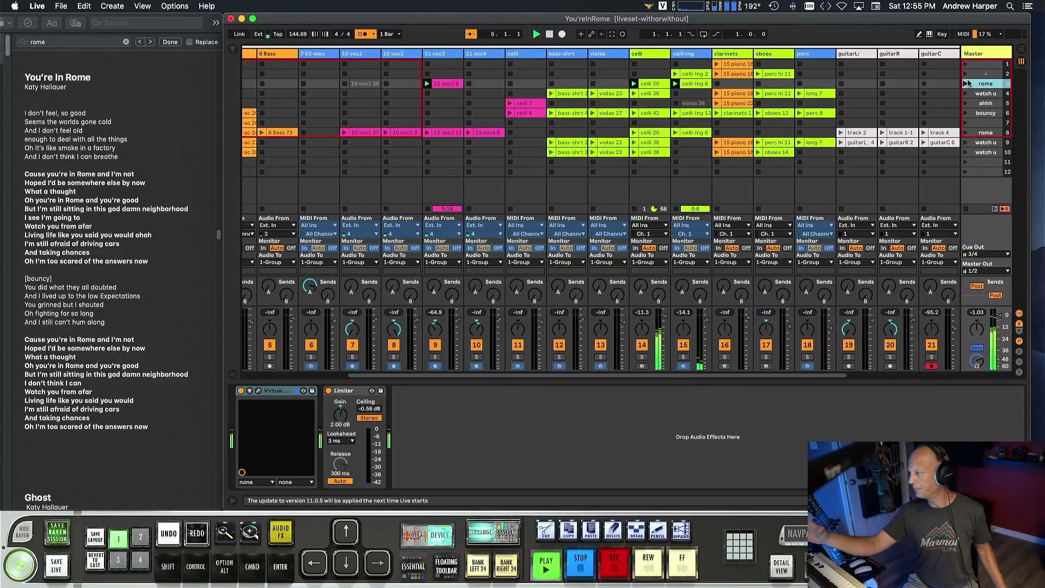
pyautogui.click(657, 187)
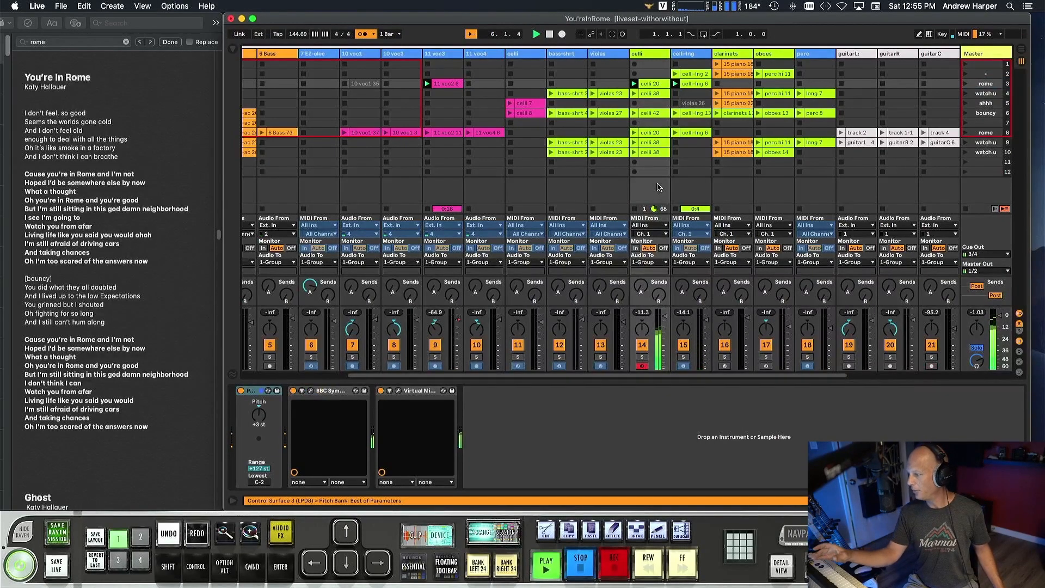
pyautogui.press('space')
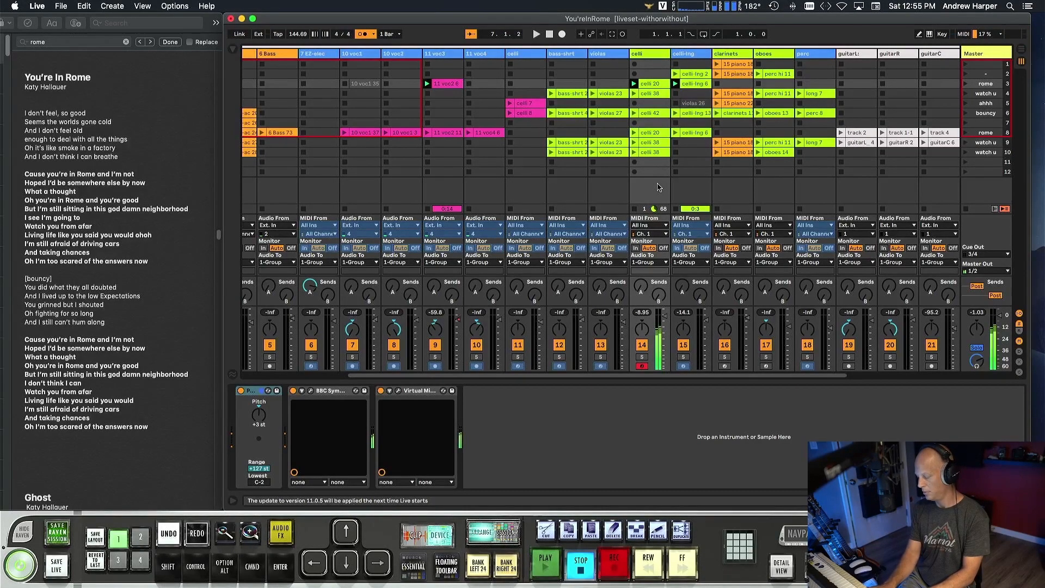
pyautogui.press('space')
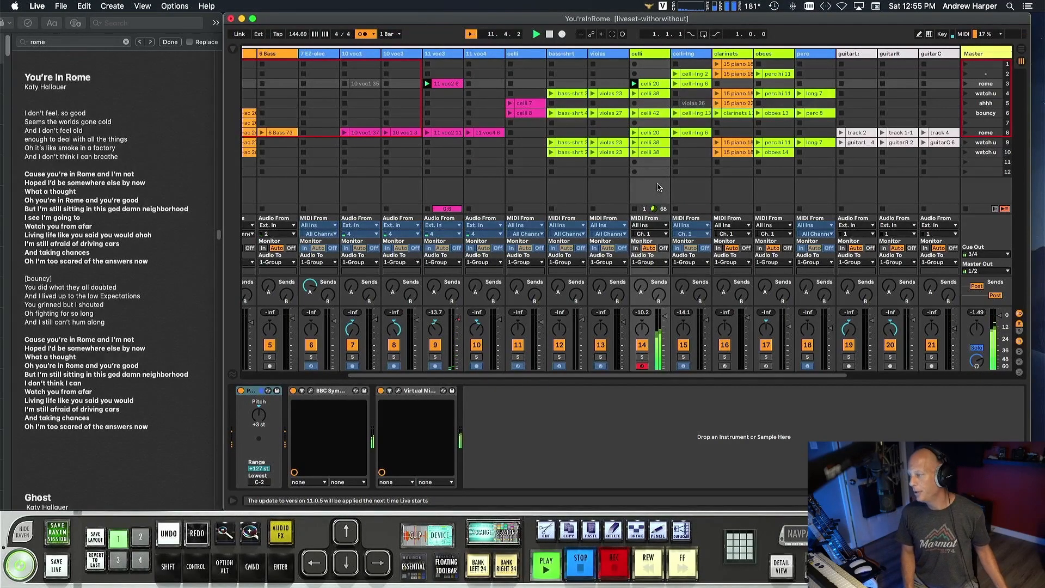
pyautogui.press('space')
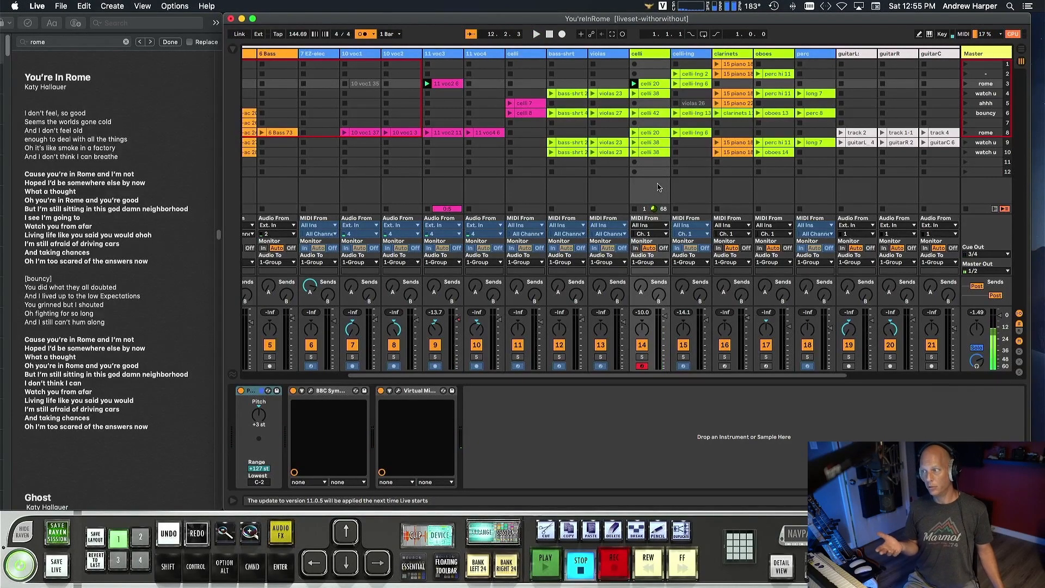
# Open the 11 voc3 clip in the first rome scene and play it through its vocal entry, then stop.
pyautogui.click(451, 85)
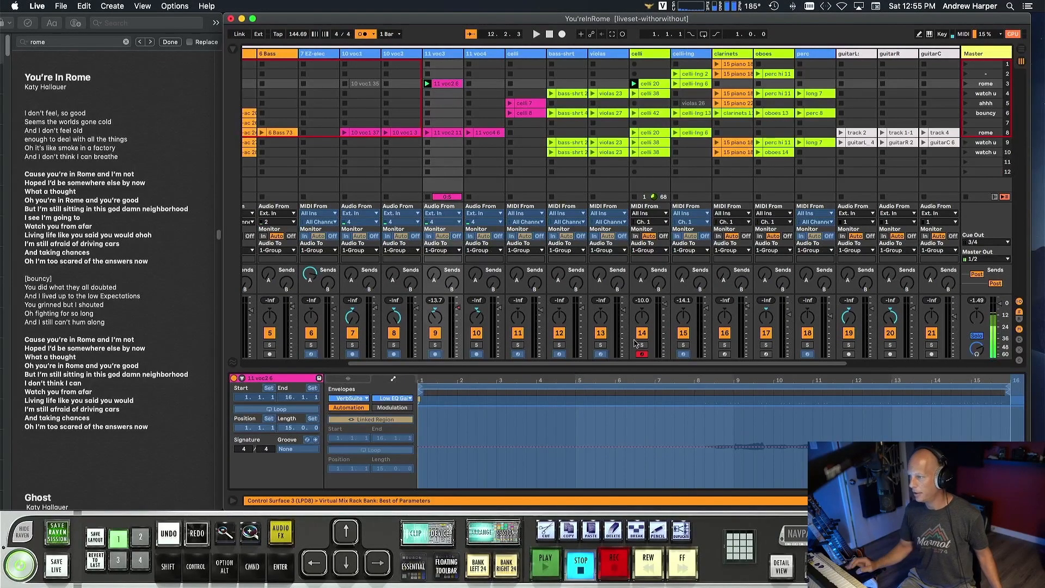
pyautogui.press('alt+shift+super+f')
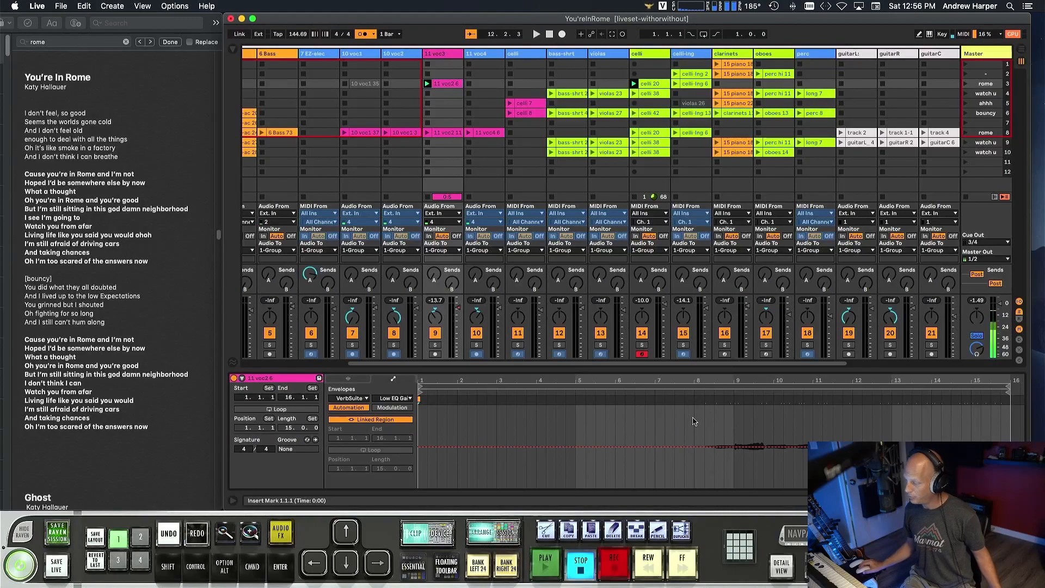
pyautogui.press('space')
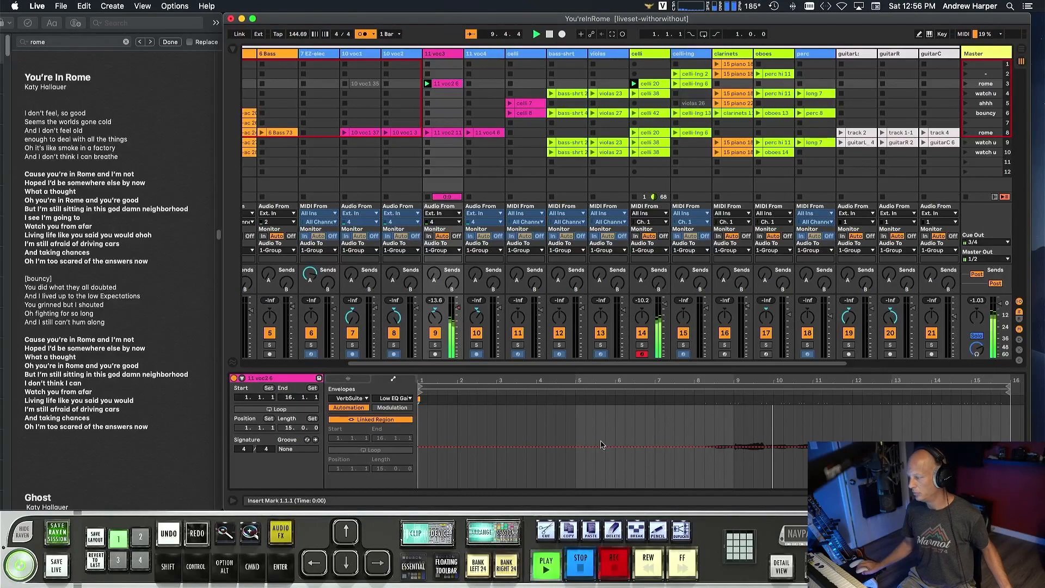
pyautogui.press('space')
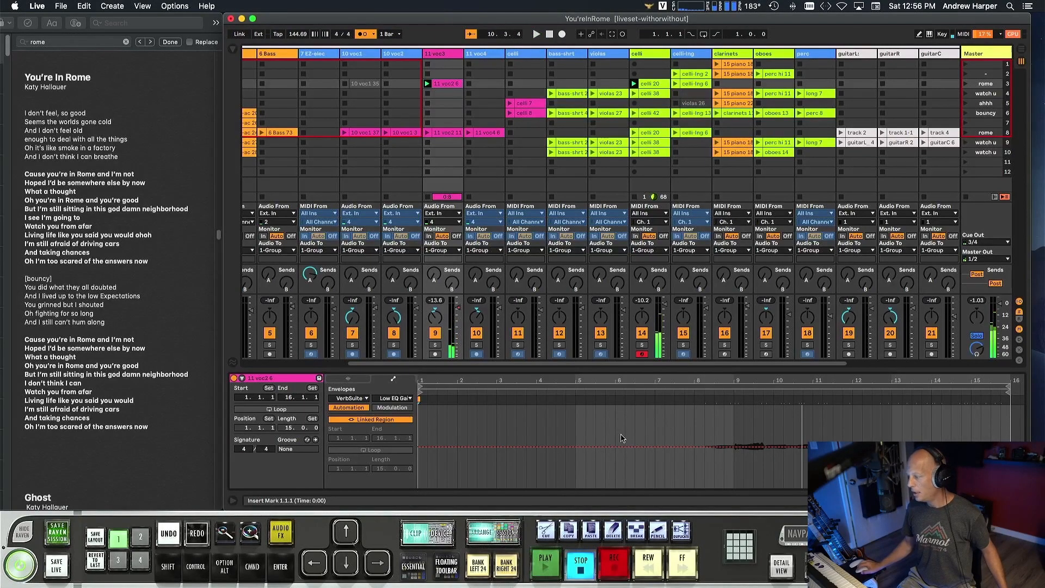
# Show the 11 voc3 clip's Clip Gain envelope, examine its fade-out around bar 10, and replay the scene briefly.
pyautogui.click(349, 397)
pyautogui.click(353, 410)
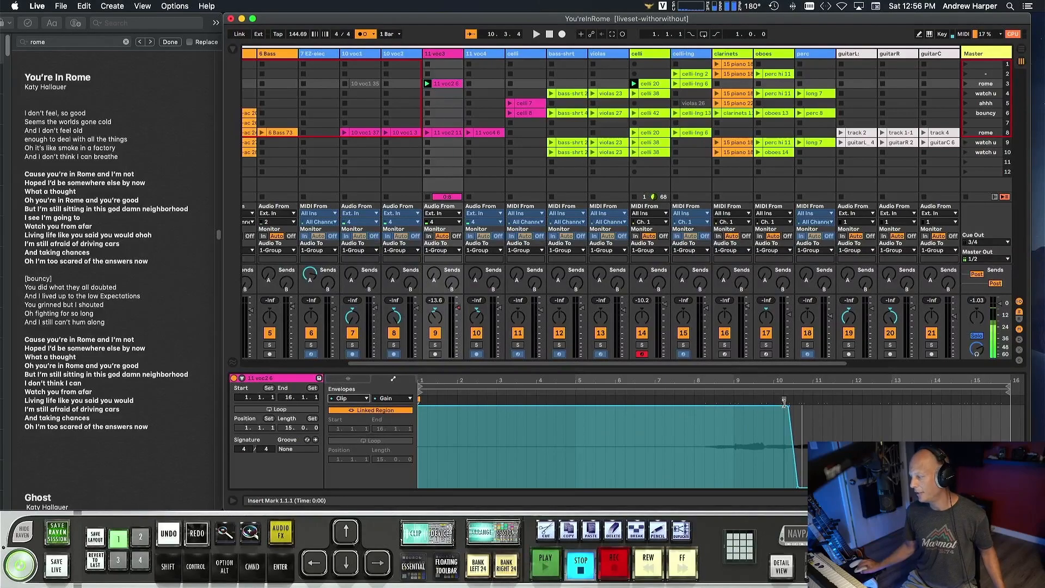
pyautogui.moveTo(787, 381); pyautogui.dragTo(787, 441)
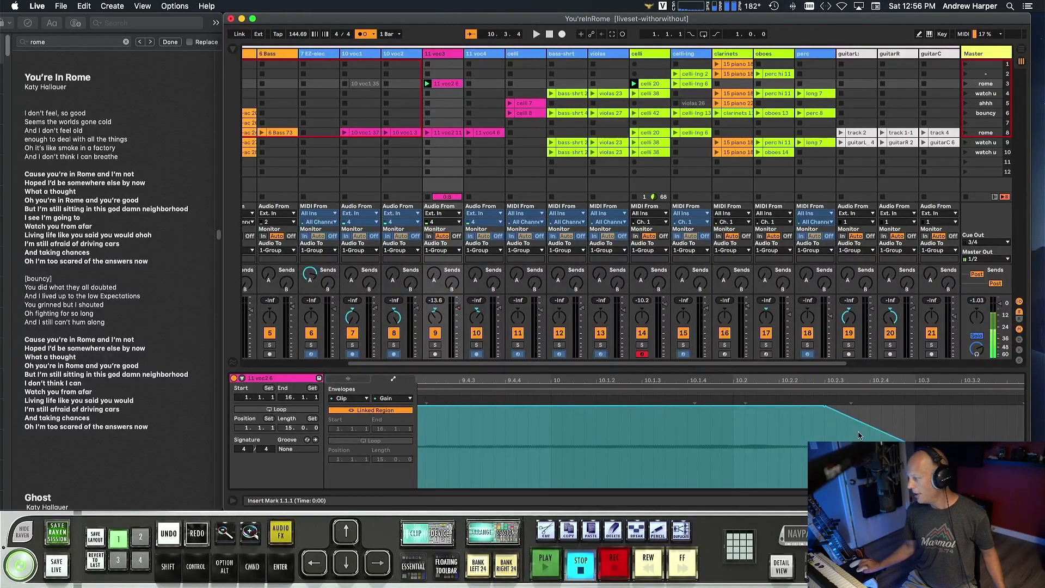
pyautogui.hscroll(3, 859, 435)
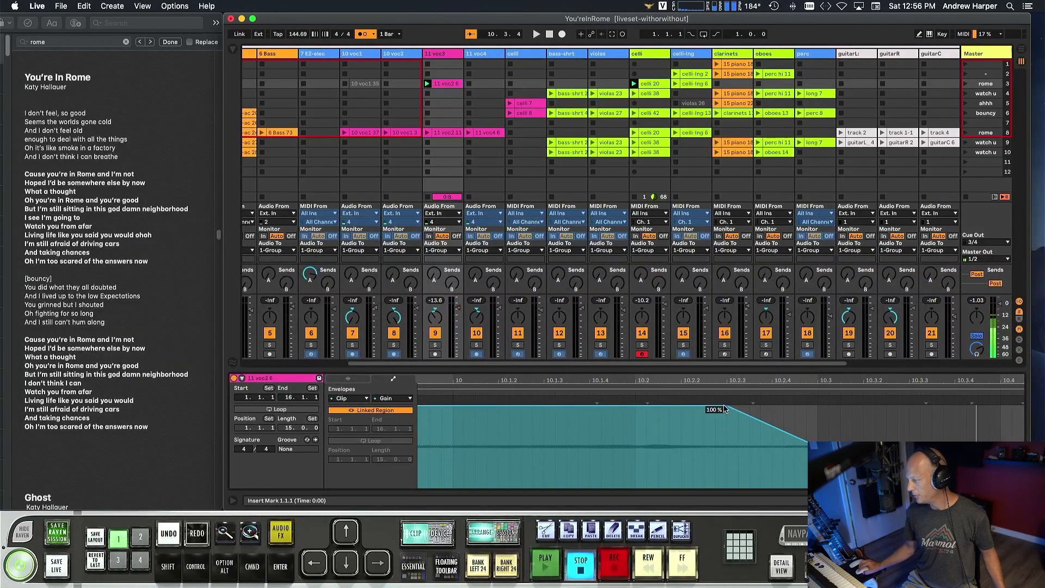
pyautogui.moveTo(724, 377); pyautogui.dragTo(724, 356)
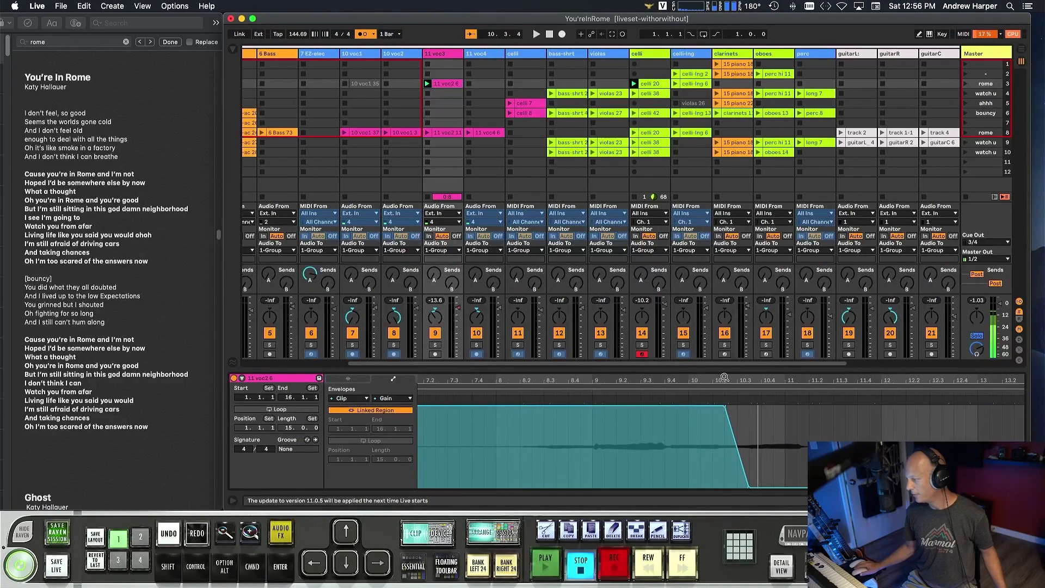
pyautogui.press('space')
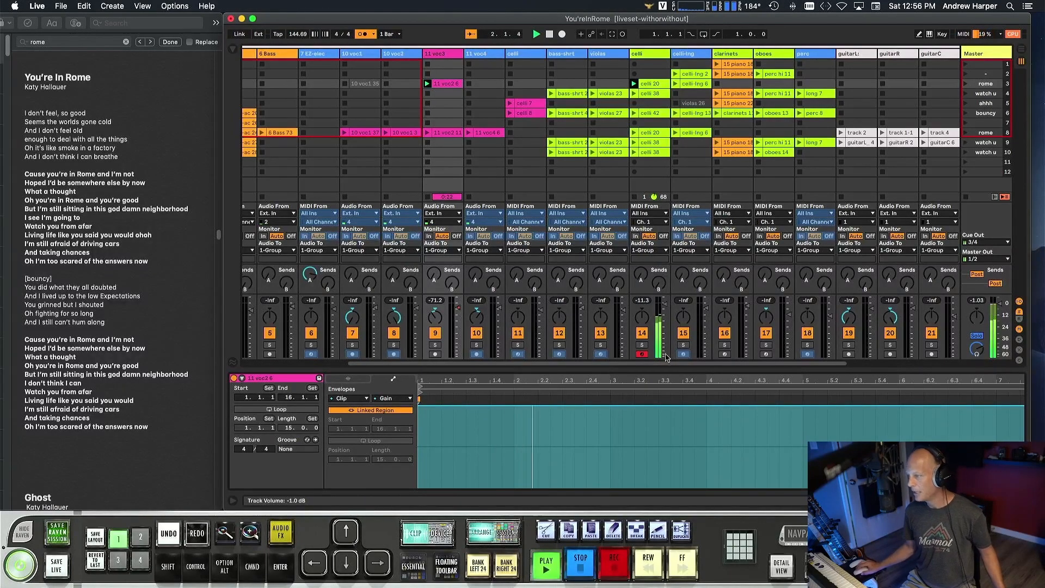
pyautogui.hscroll(-3, 653, 305)
pyautogui.hscroll(4, 620, 142)
pyautogui.press('space')
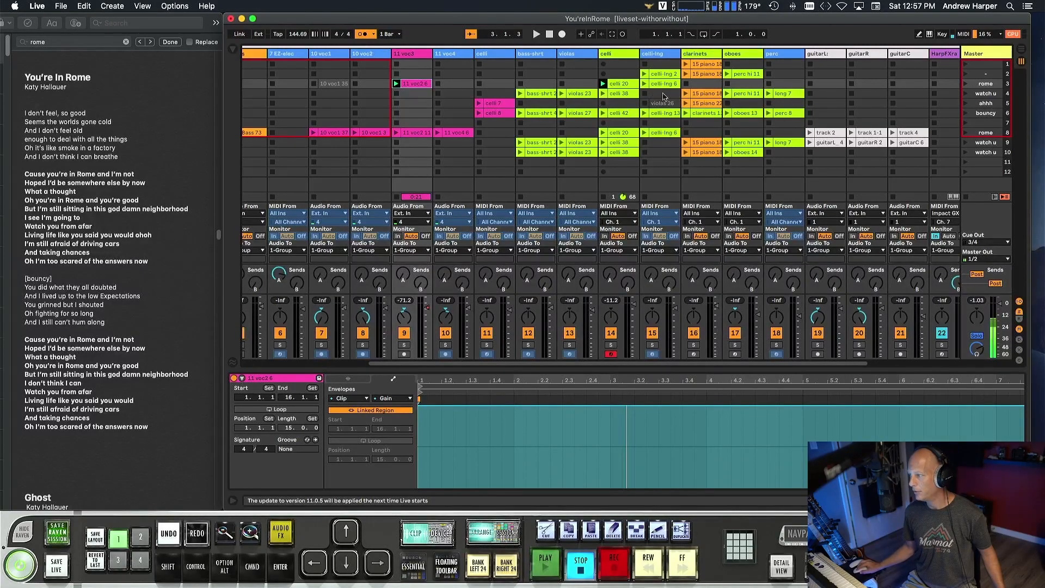
# Launch the watch u scene in row 4 and bring its playing string, woodwind and percussion tracks into view.
pyautogui.click(965, 94)
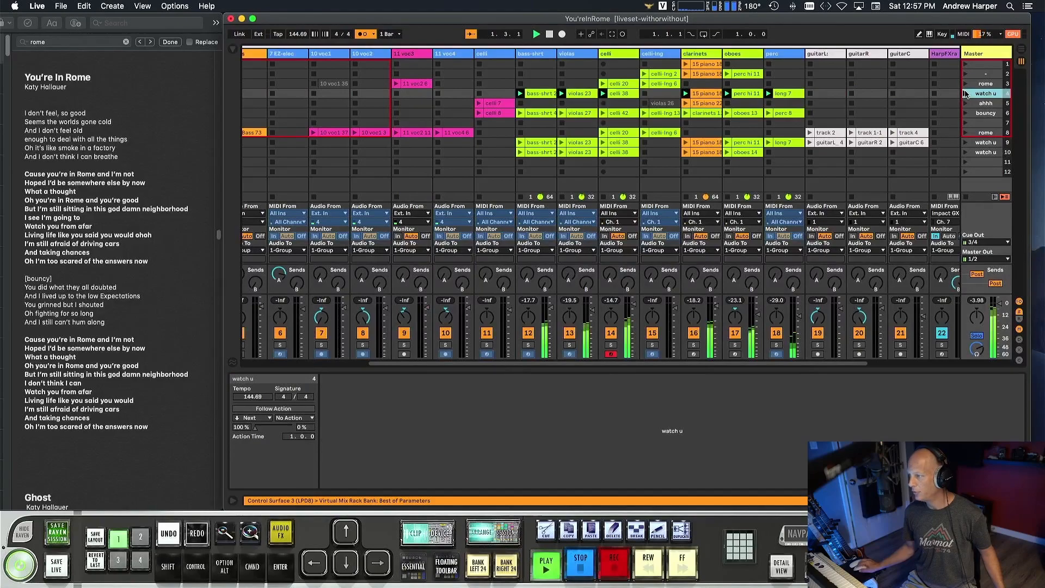
pyautogui.hscroll(-5, 498, 136)
pyautogui.hscroll(5, 498, 135)
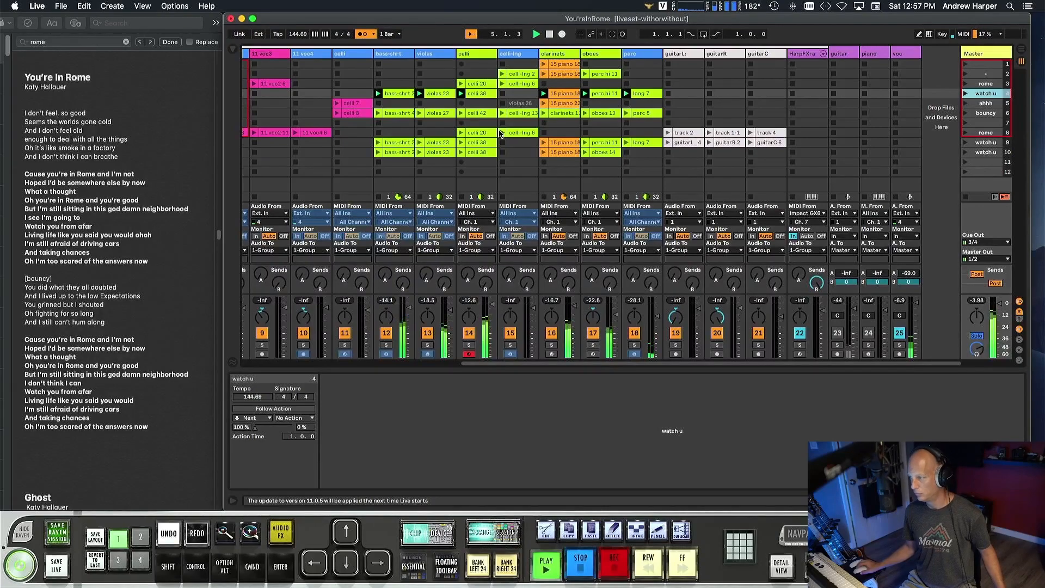
# Solo the perc track together with the voc track to hear the percussion part, then clear both solos.
pyautogui.click(635, 346)
pyautogui.click(899, 345)
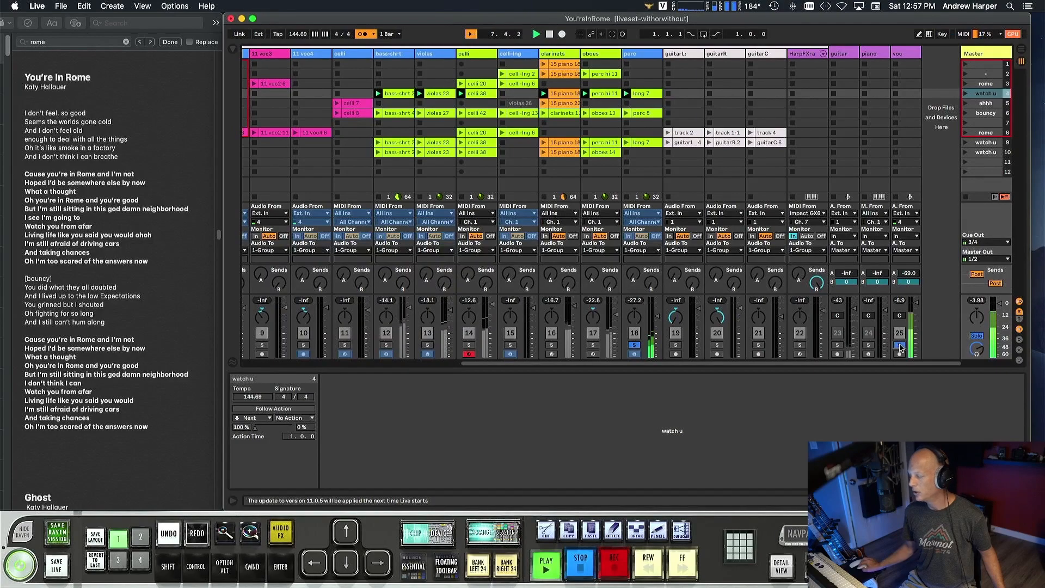
pyautogui.click(635, 345)
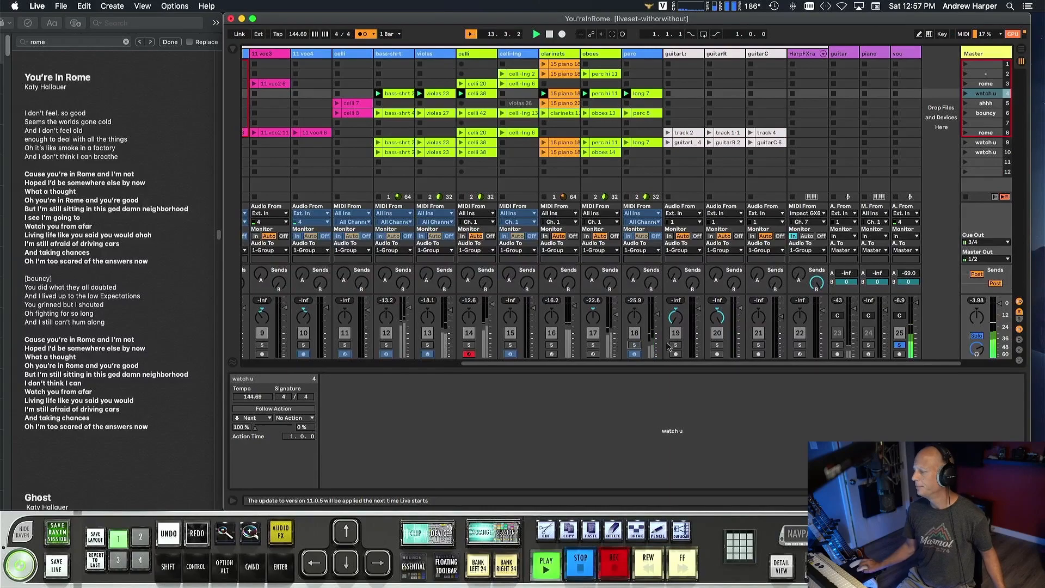
pyautogui.click(900, 345)
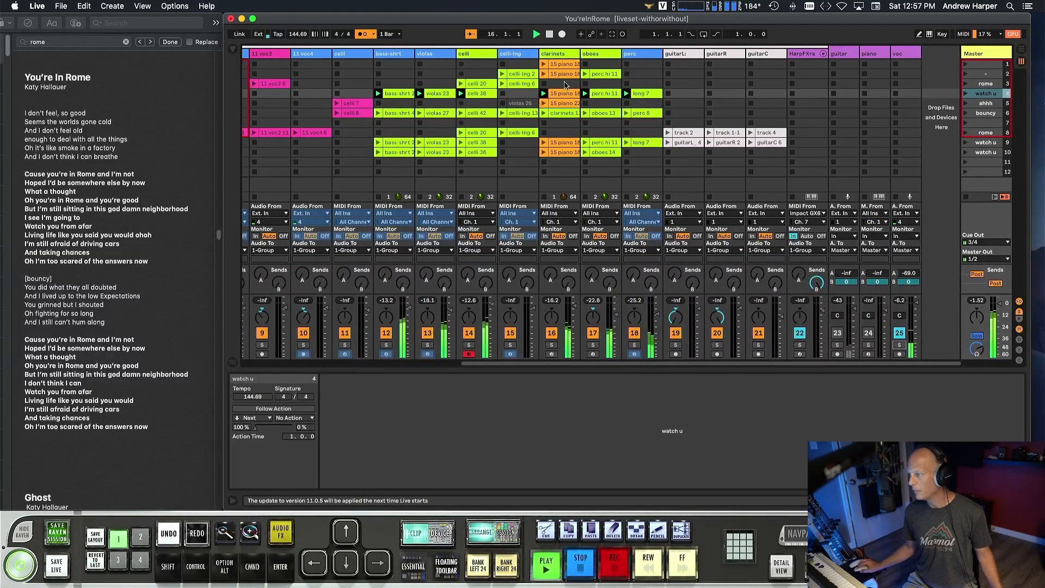
# Launch the ahhh scene in row 5.
pyautogui.click(965, 103)
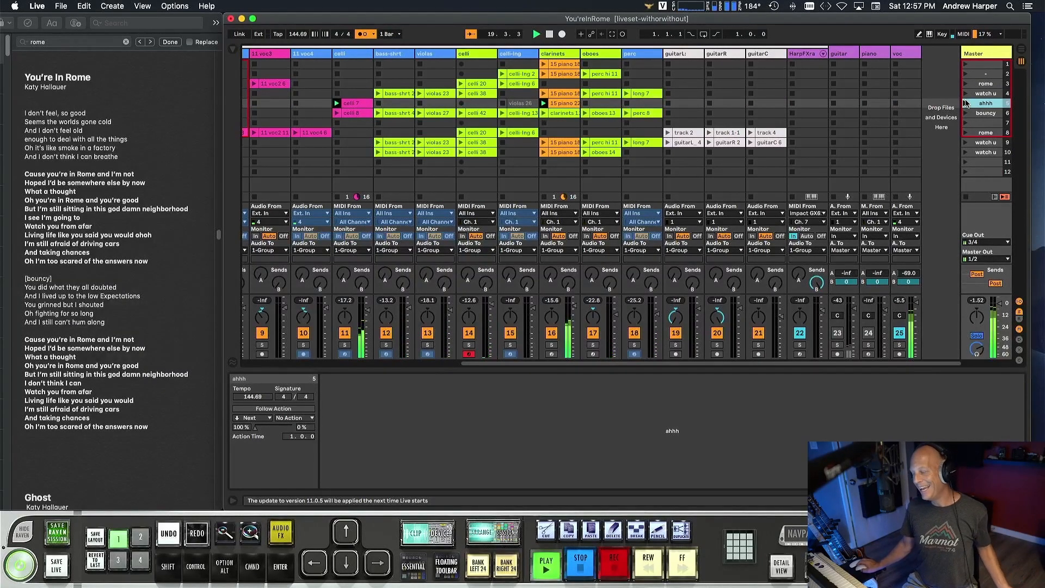
# Stop playback, select the bouncy scene in row 6 and disarm the celli track.
pyautogui.press('space')
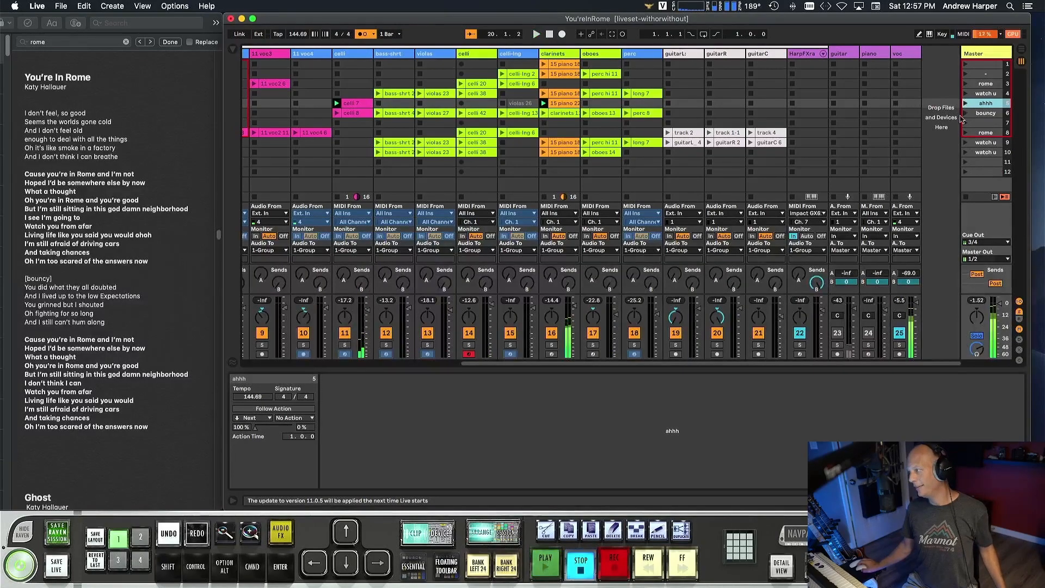
pyautogui.click(982, 94)
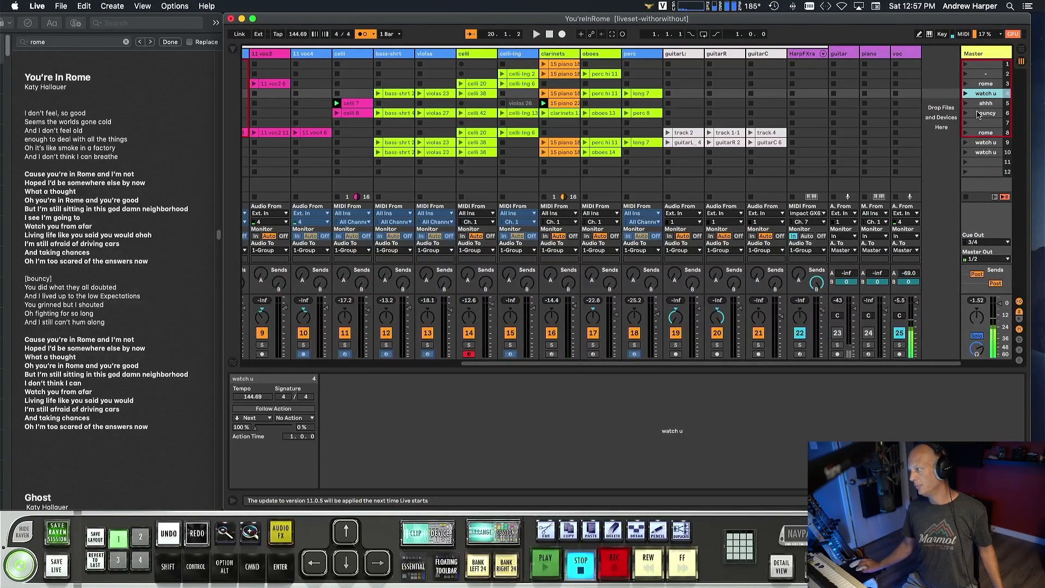
pyautogui.click(979, 113)
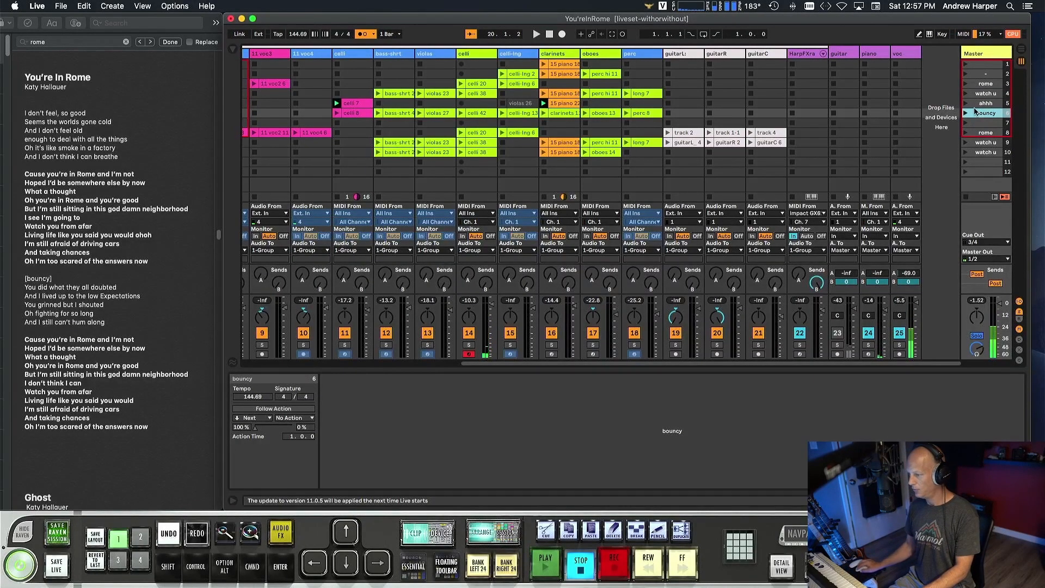
pyautogui.click(470, 353)
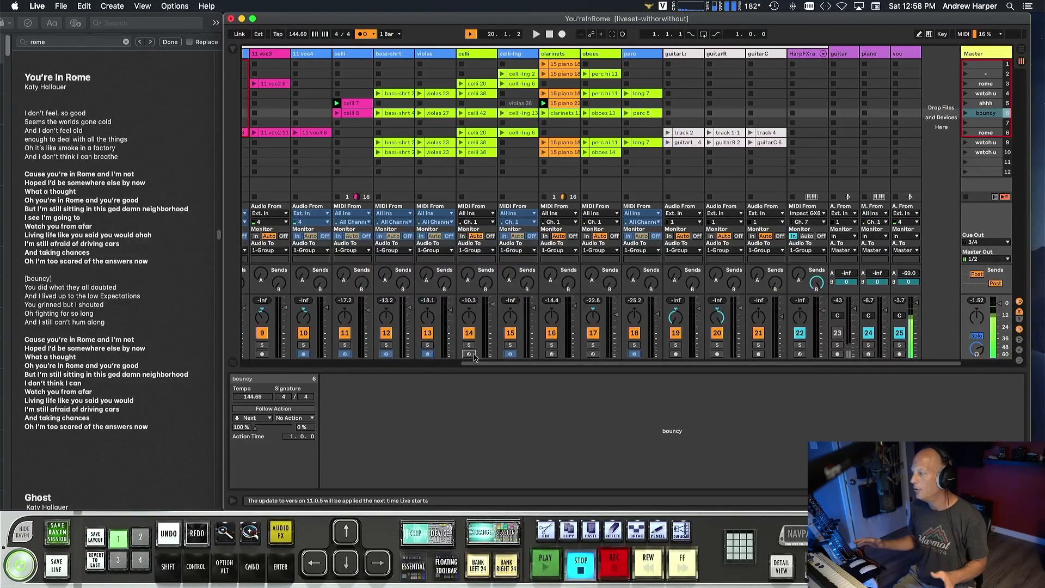
pyautogui.hscroll(-1, 479, 354)
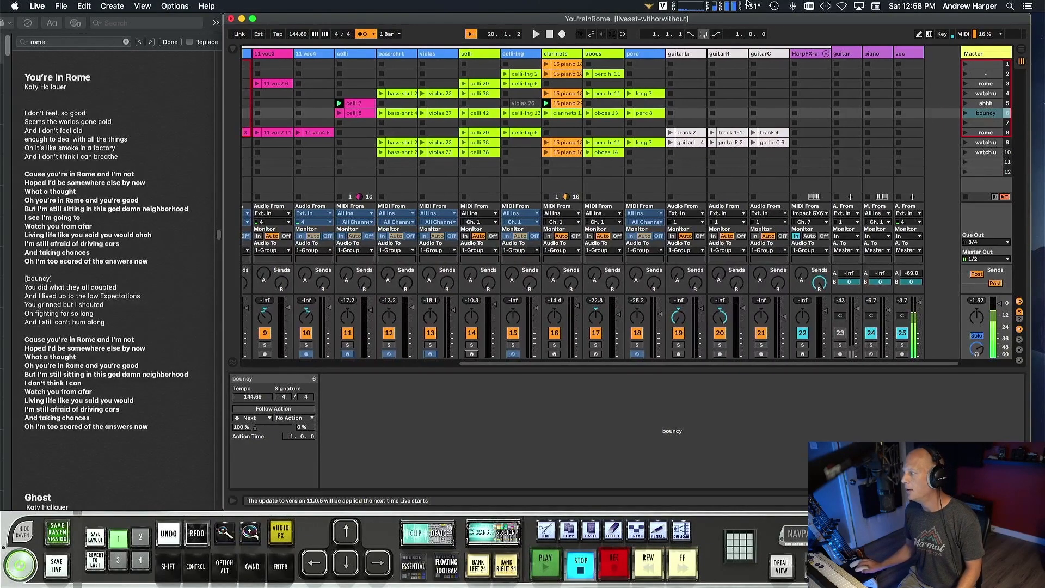
pyautogui.hscroll(1, 913, 79)
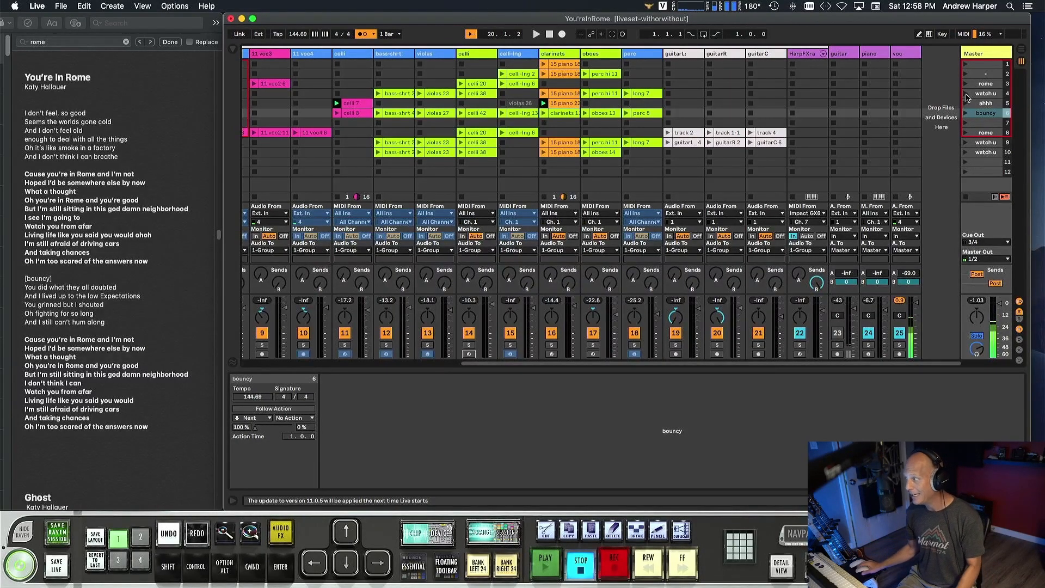
# Audition the transitions by launching ahhh in row 5, watch u in row 4, ahhh again and bouncy in row 6, then stop playback.
pyautogui.click(965, 103)
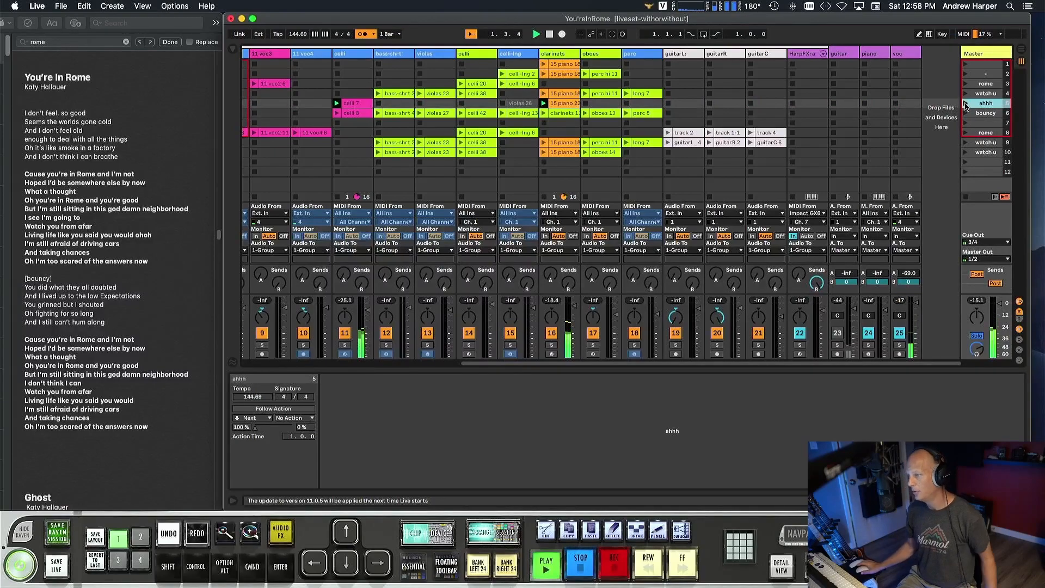
pyautogui.click(966, 94)
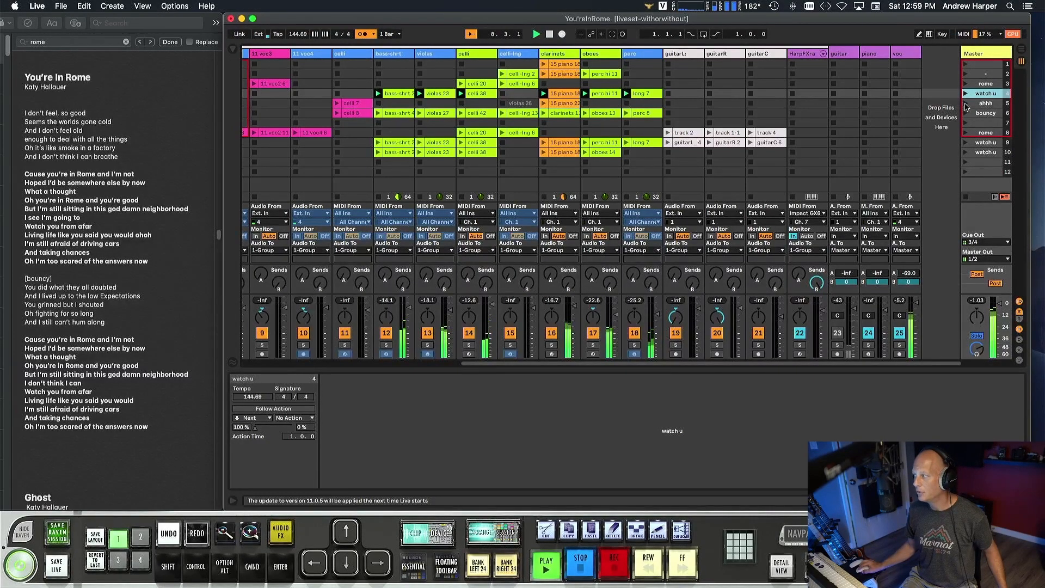
pyautogui.click(965, 103)
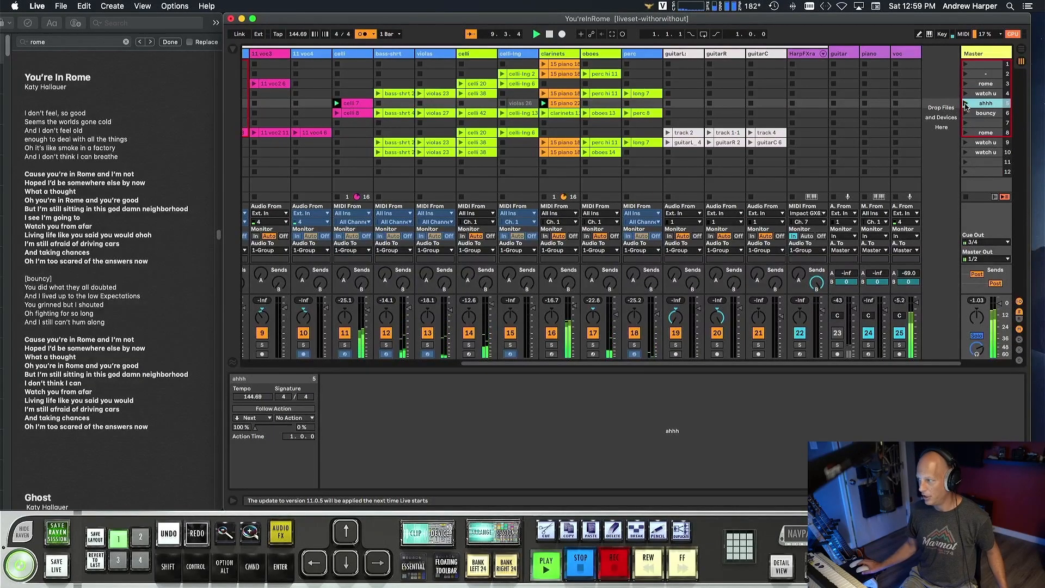
pyautogui.click(966, 113)
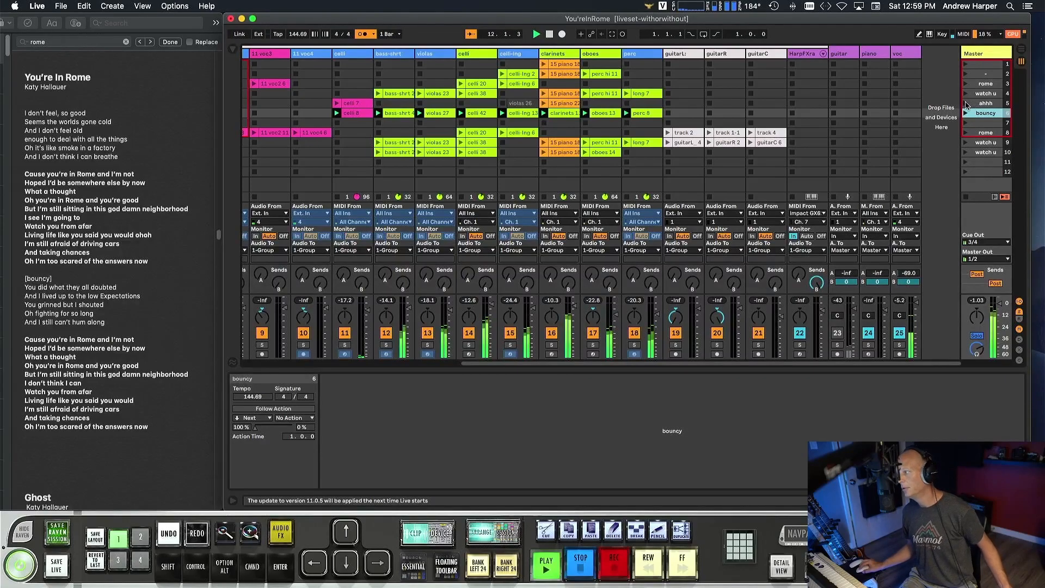
pyautogui.press('space')
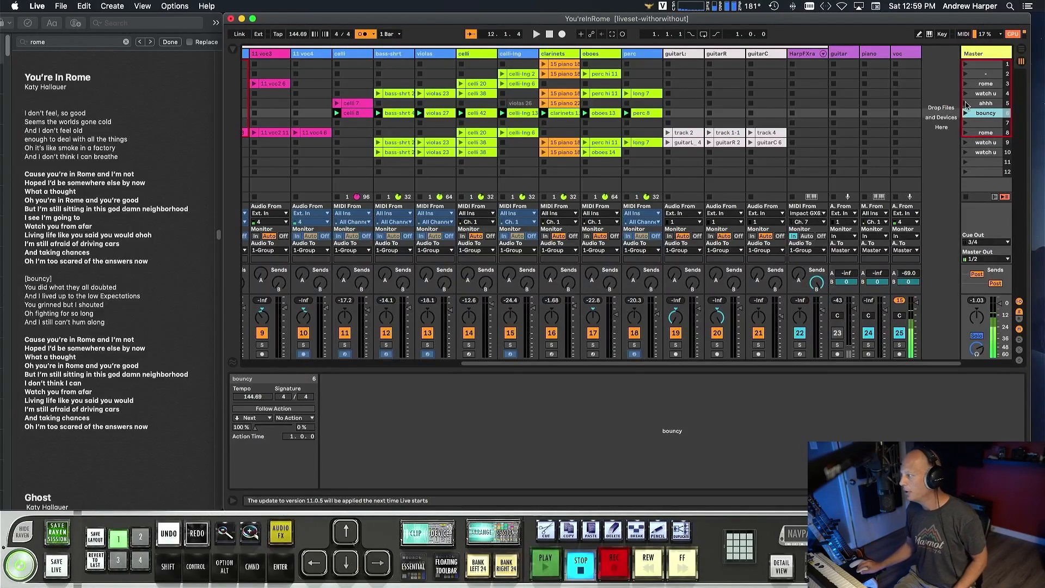
# Launch the bouncy scene in row 6 and bring up the EZdrummer instrument of the 5 EZD-ac track.
pyautogui.click(966, 113)
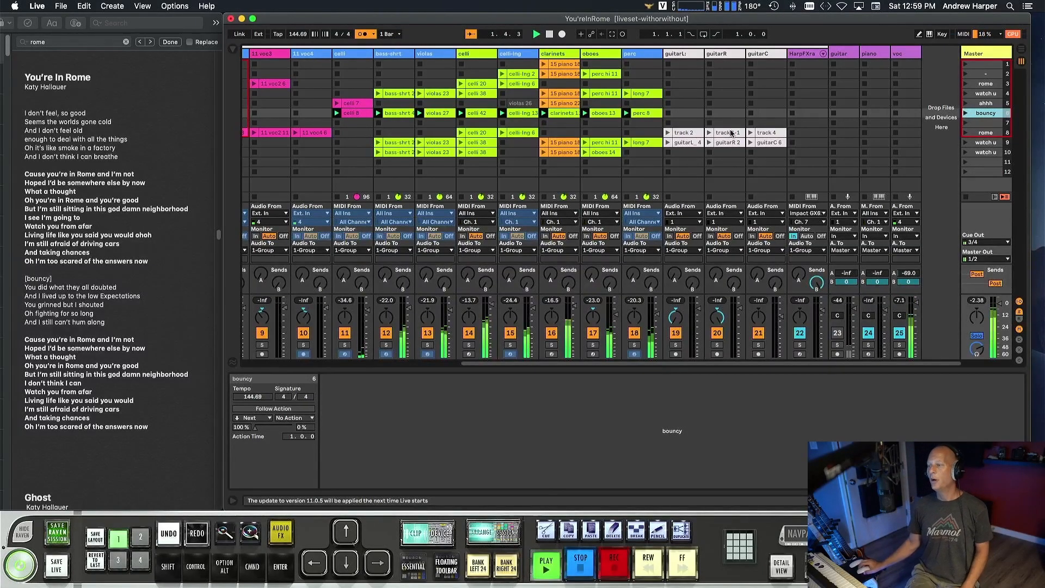
pyautogui.hscroll(-6, 442, 116)
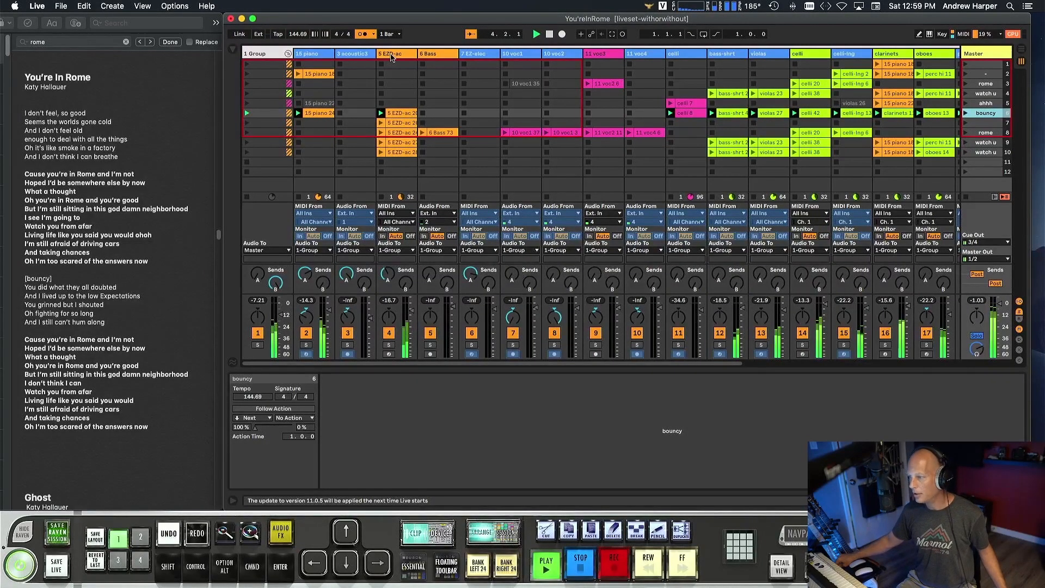
pyautogui.click(391, 55)
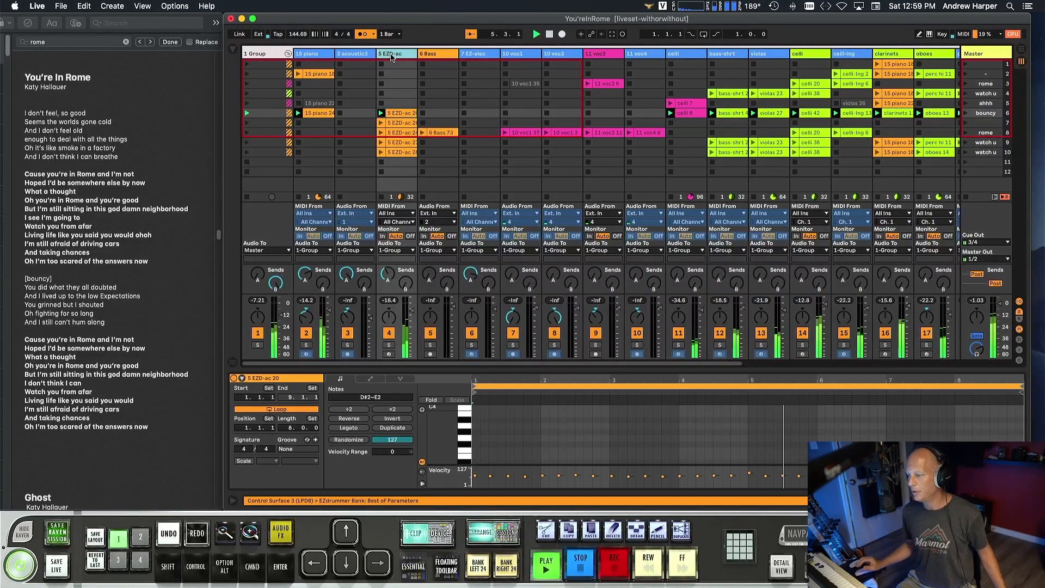
pyautogui.click(428, 534)
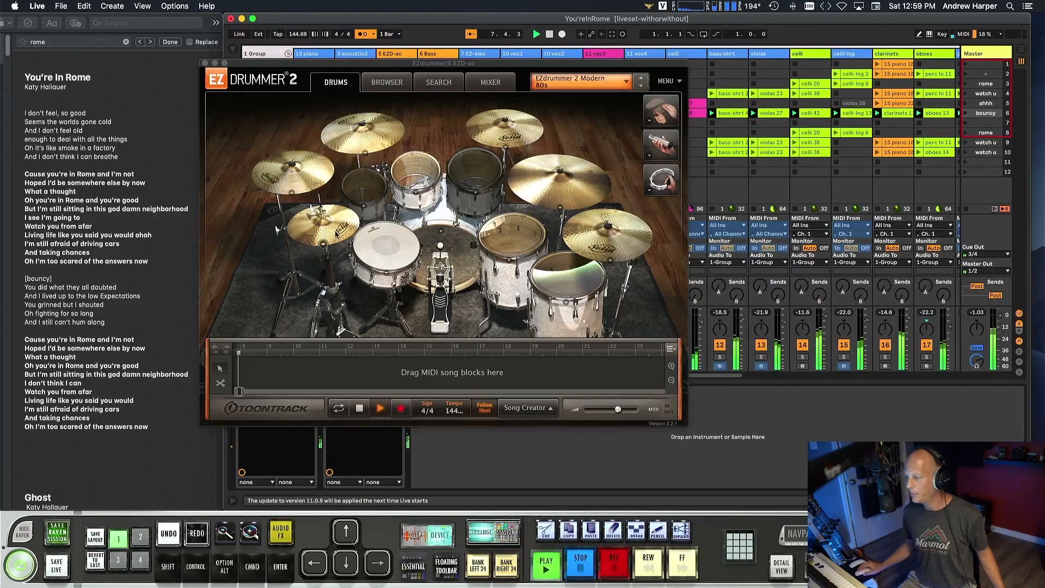
# Stop playback and audition the two middle rack toms of the EZdrummer kit.
pyautogui.click(442, 189)
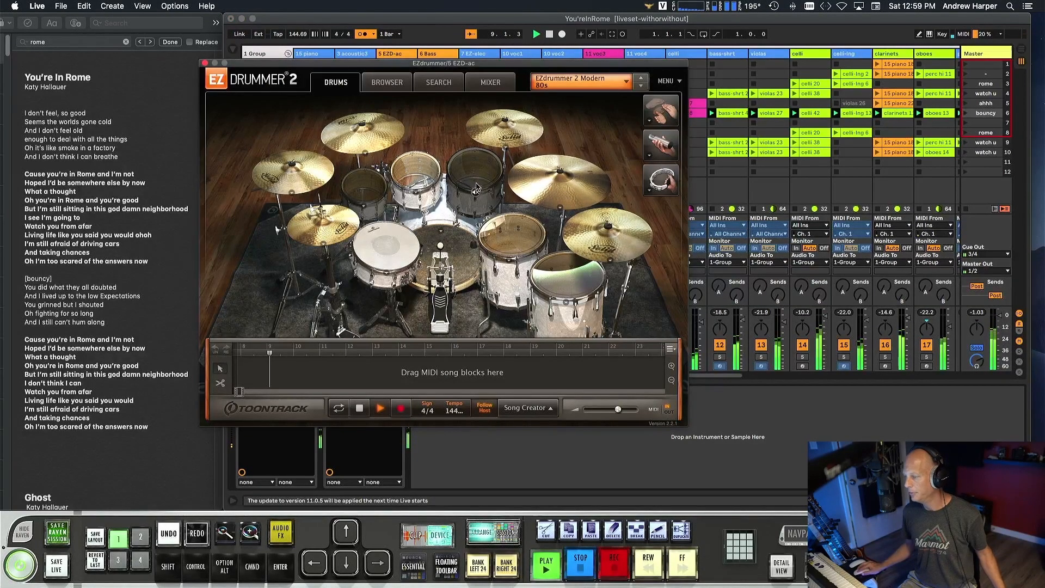
pyautogui.press('space')
pyautogui.click(416, 192)
pyautogui.click(473, 188)
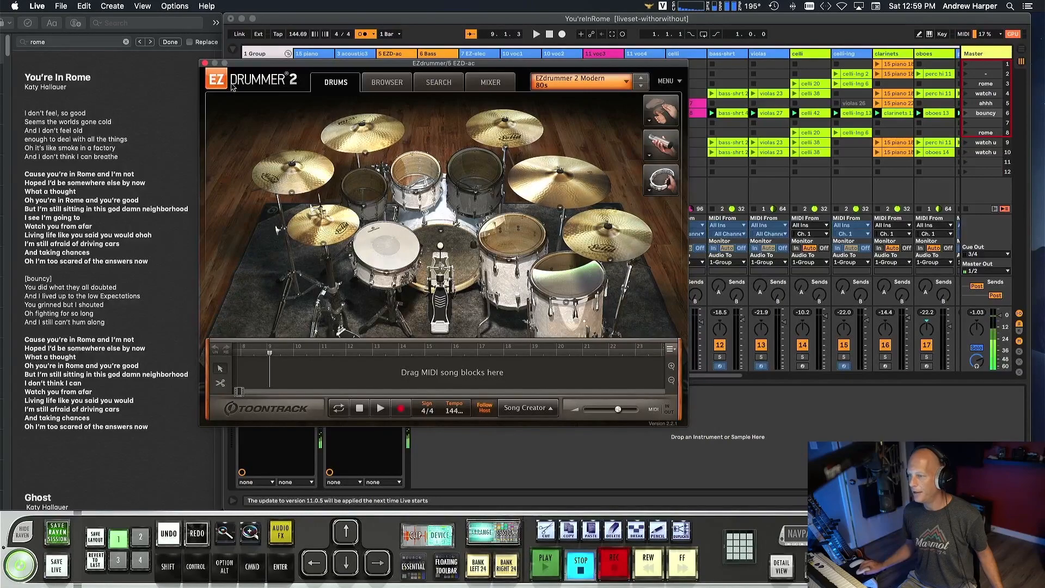
# Close the EZdrummer window and show the MIDI notes of the 5 EZD-ac clip in the bouncy scene.
pyautogui.click(205, 63)
pyautogui.doubleClick(398, 113)
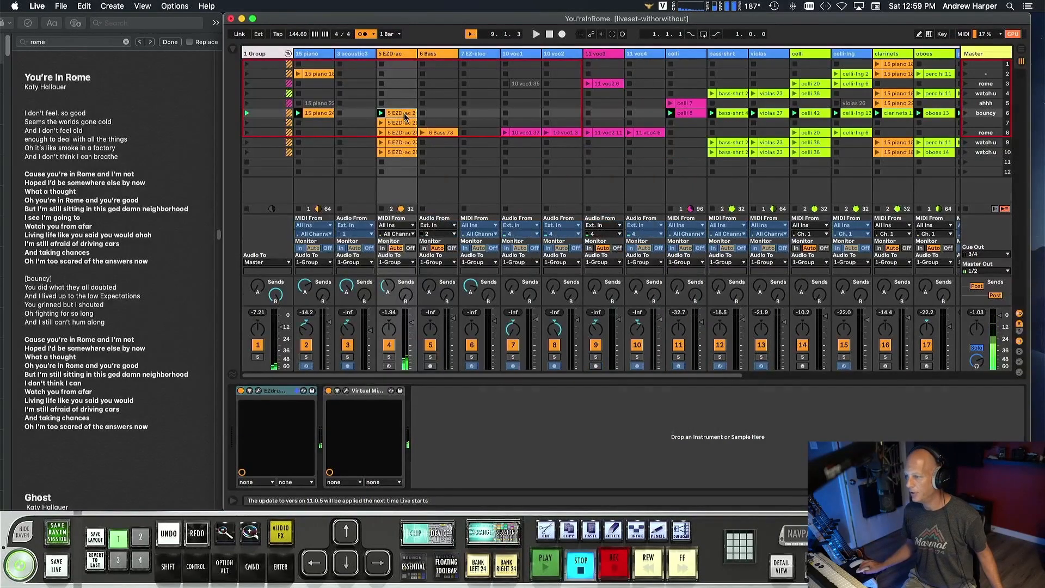
pyautogui.scroll(2, 521, 435)
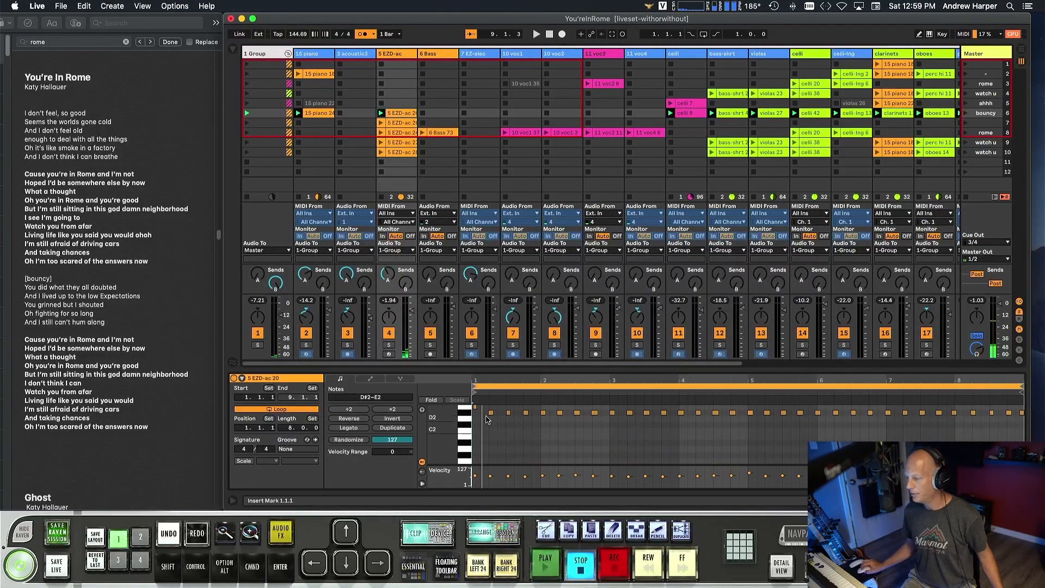
# Replay the bouncy scene to hear the tom pattern with the orchestral tracks, then stop playback.
pyautogui.press('space')
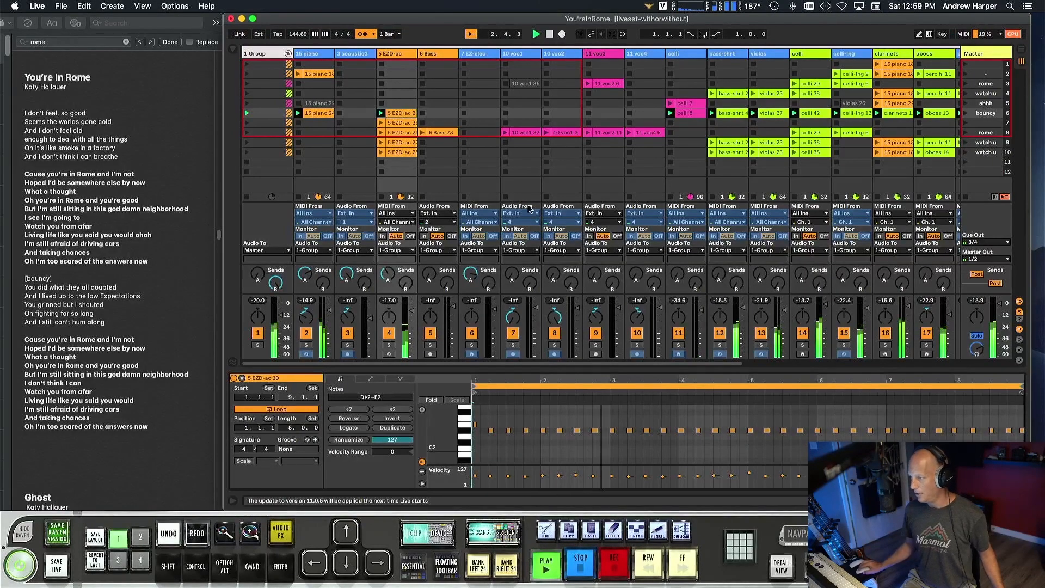
pyautogui.hscroll(10, 544, 136)
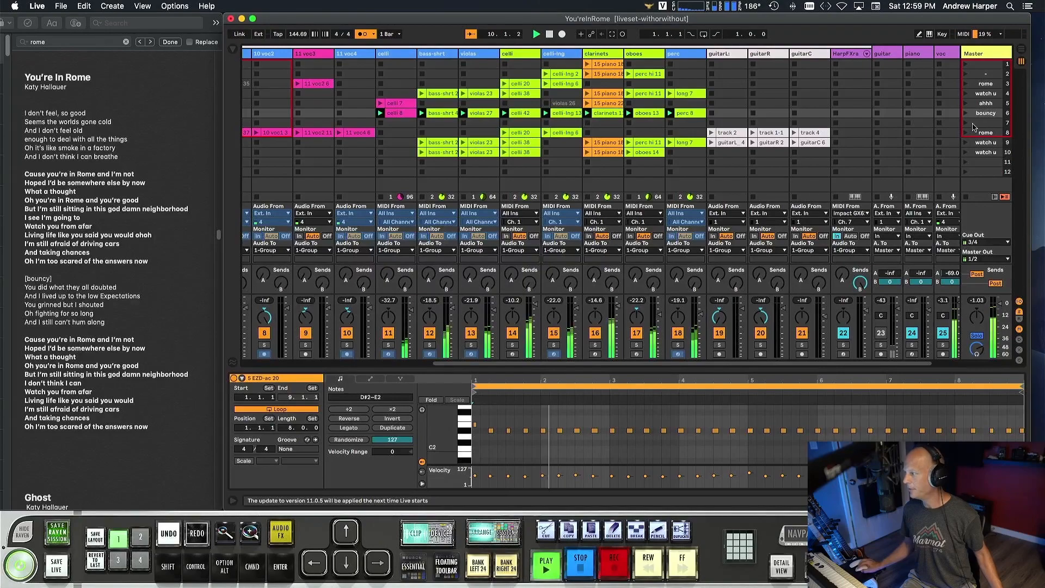
pyautogui.press('space')
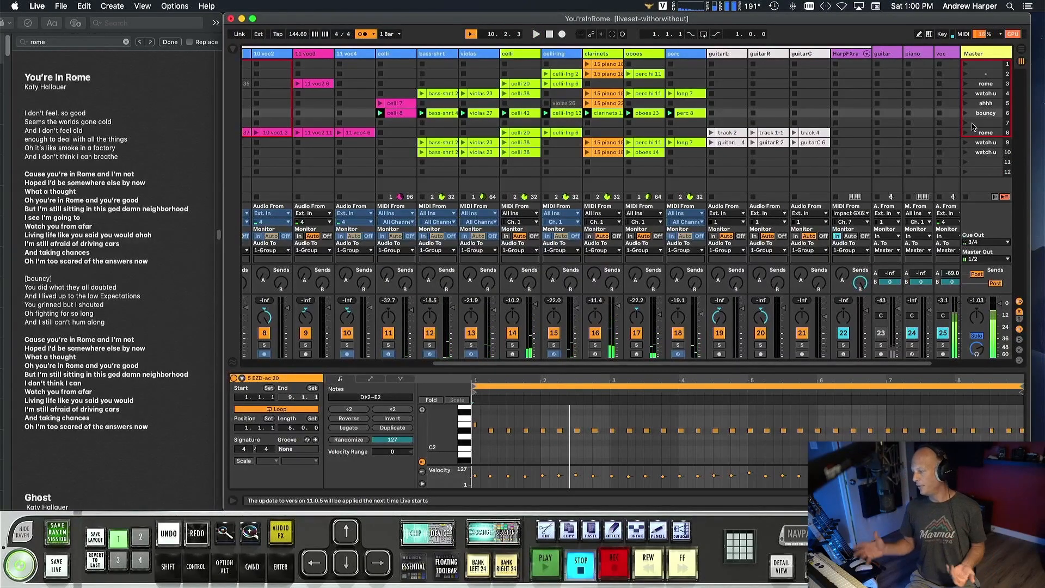
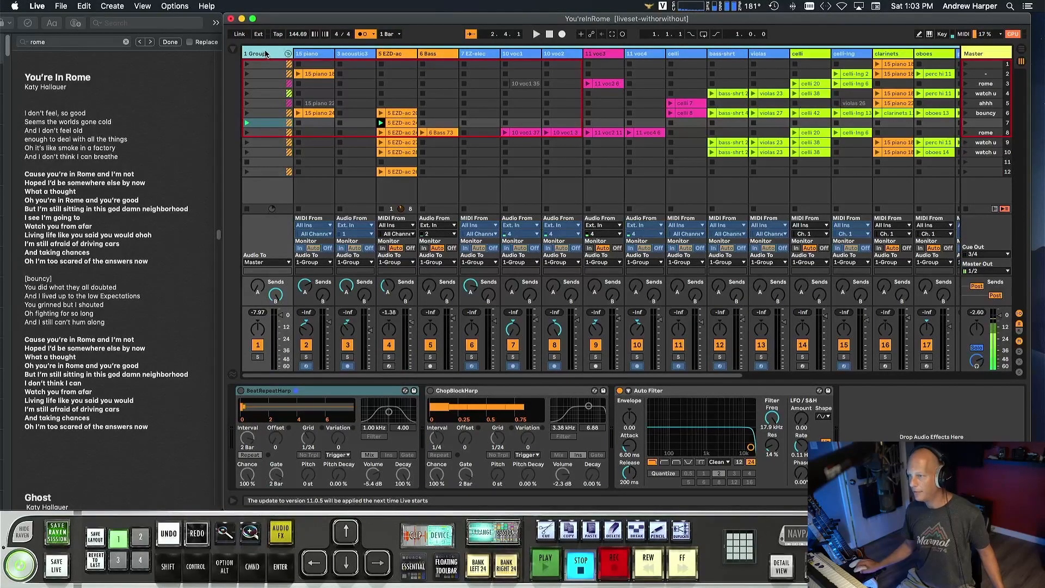
# Map the Auto Filter frequency of the 1 Group track to MIDI control 1/81 and test the filter sweep during playback.
pyautogui.click(261, 55)
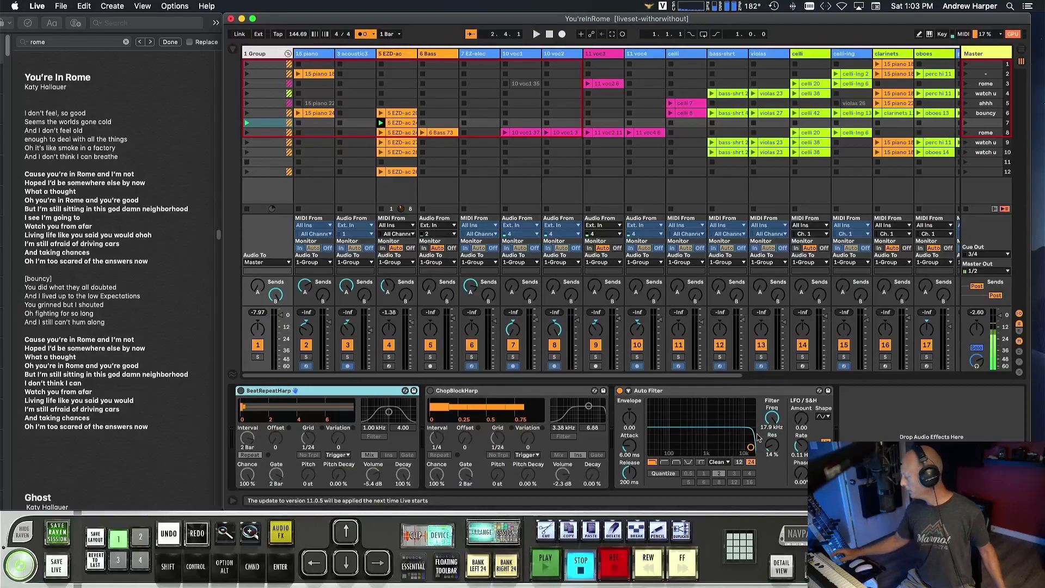
pyautogui.press('super+m')
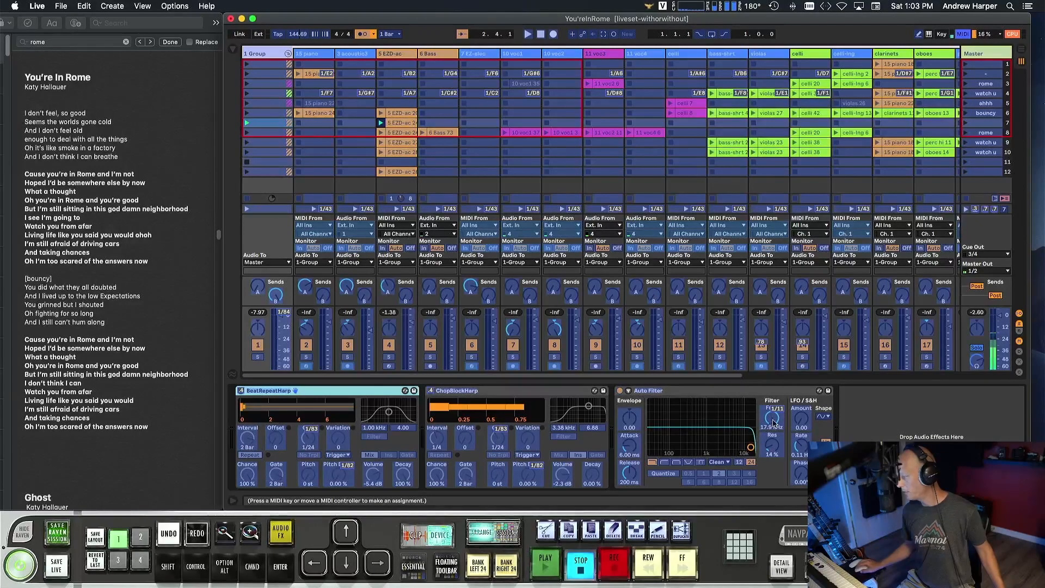
pyautogui.click(774, 421)
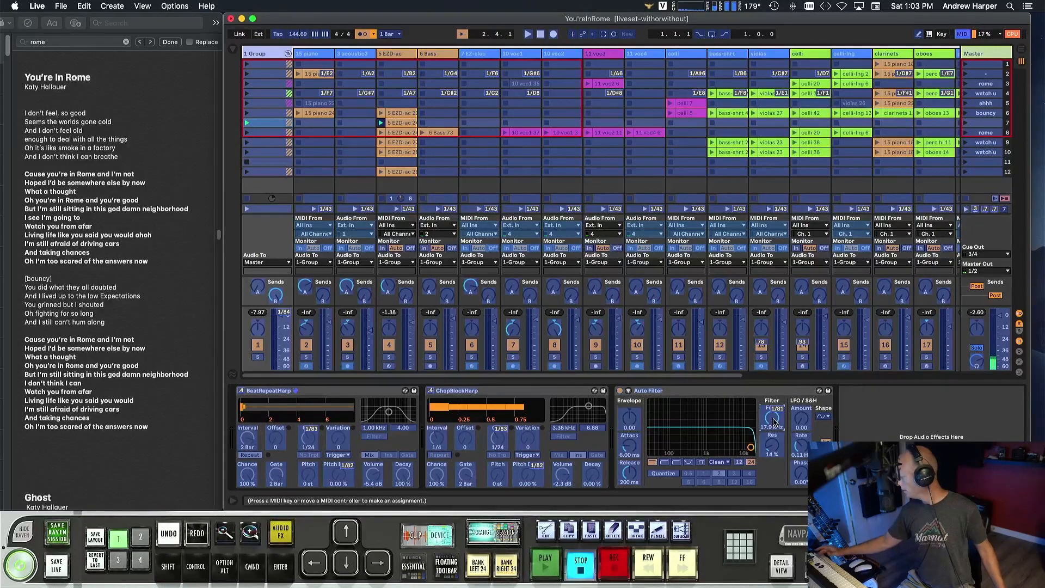
pyautogui.press('super+m')
pyautogui.press('space')
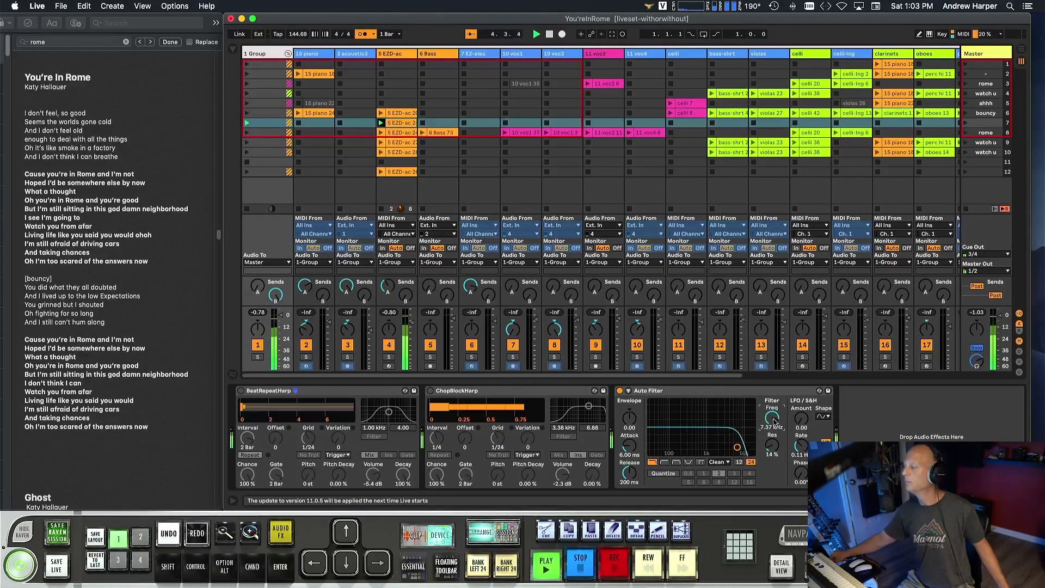
pyautogui.press('space')
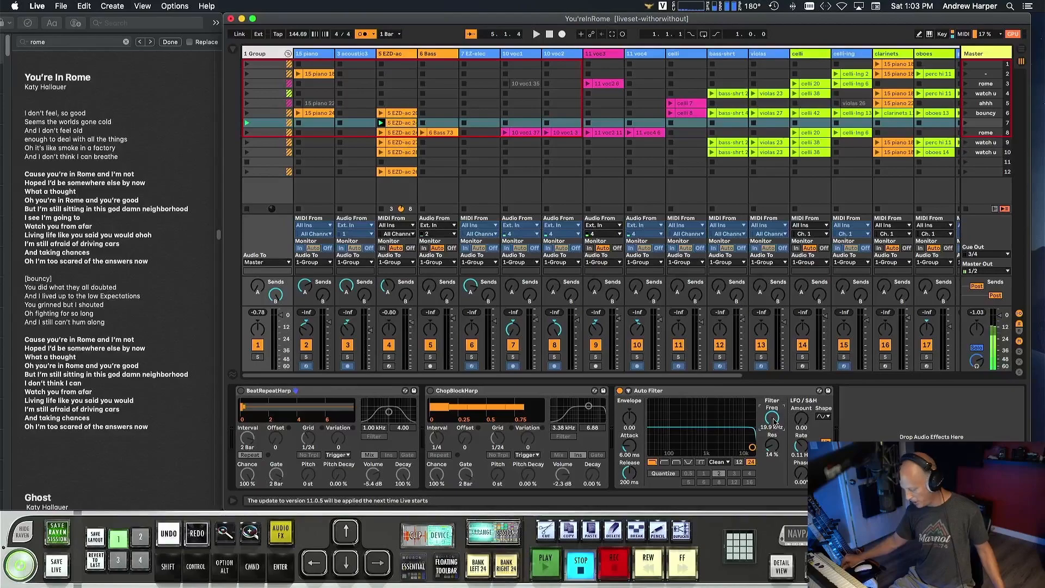
# Launch the bouncy scene in row 6, move through row 7 into the rome scene in row 8, and stop playback.
pyautogui.press('Up')
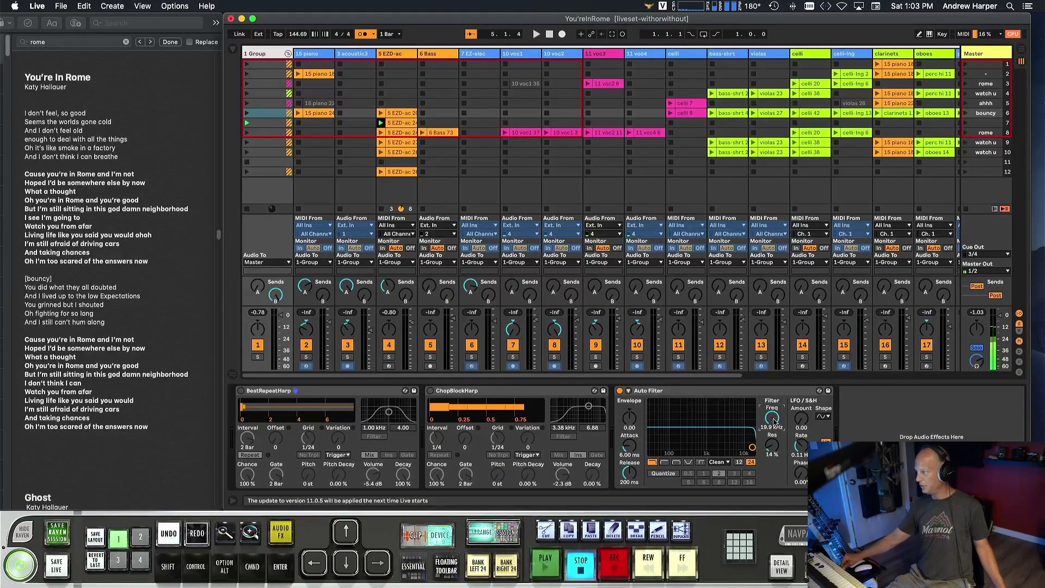
pyautogui.press('space')
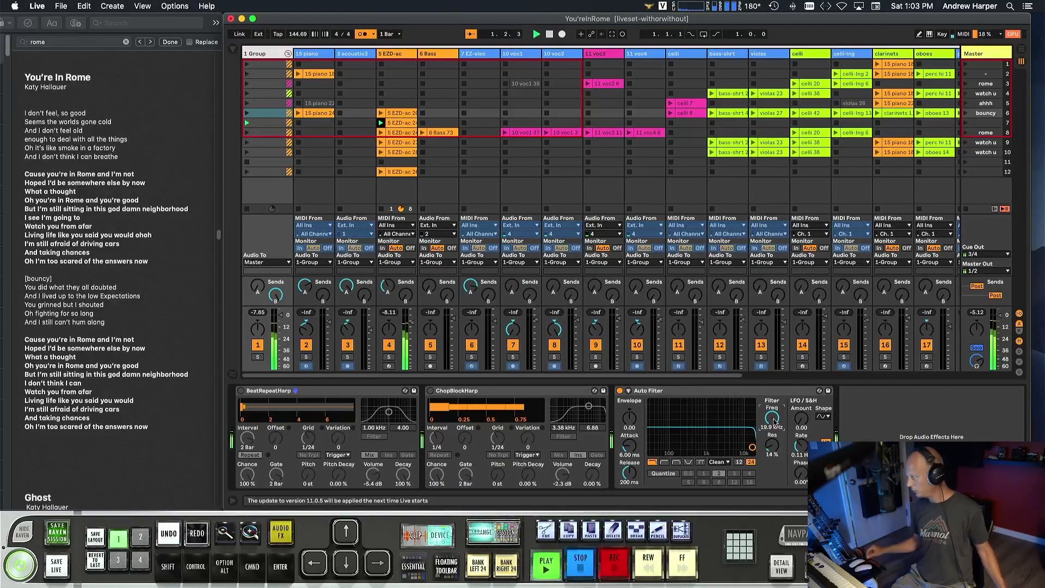
pyautogui.press('Return')
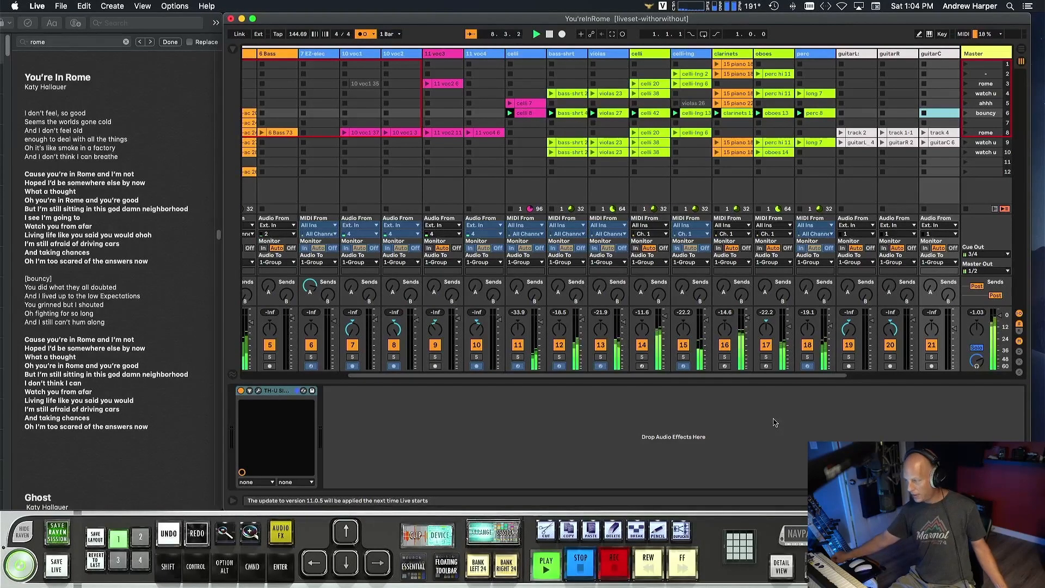
pyautogui.press('Down')
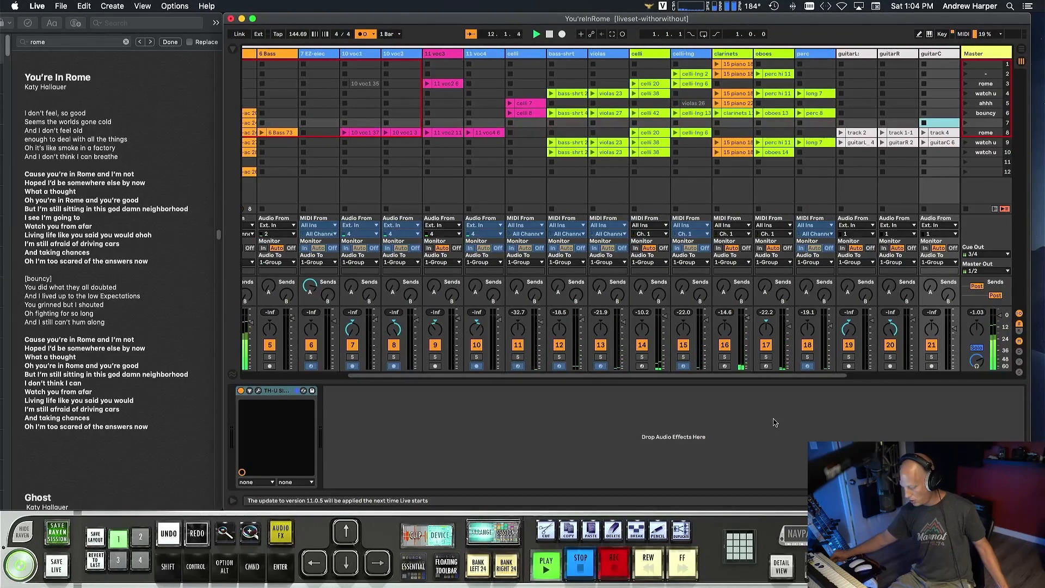
pyautogui.press('Down')
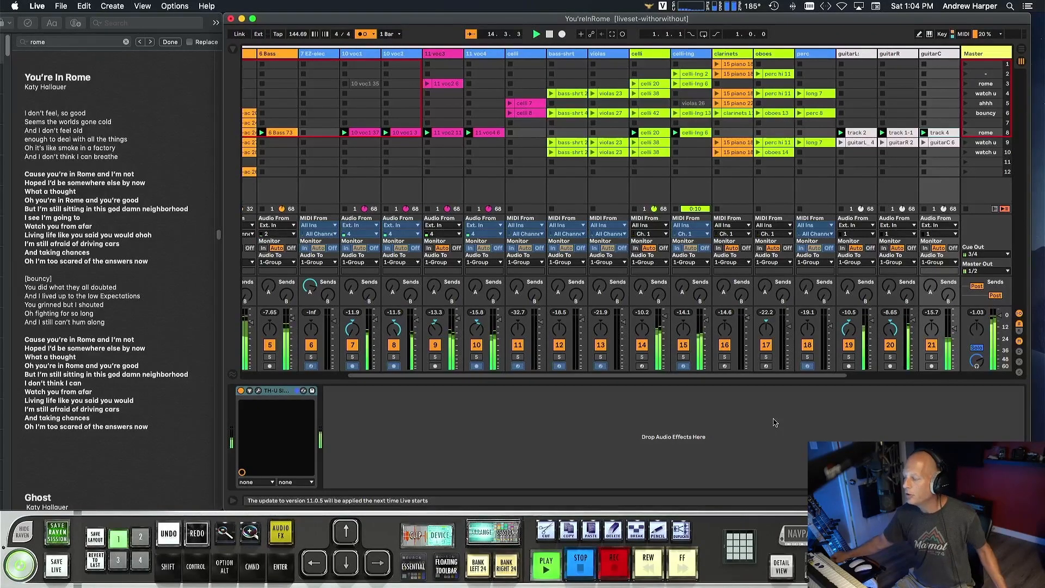
pyautogui.press('space')
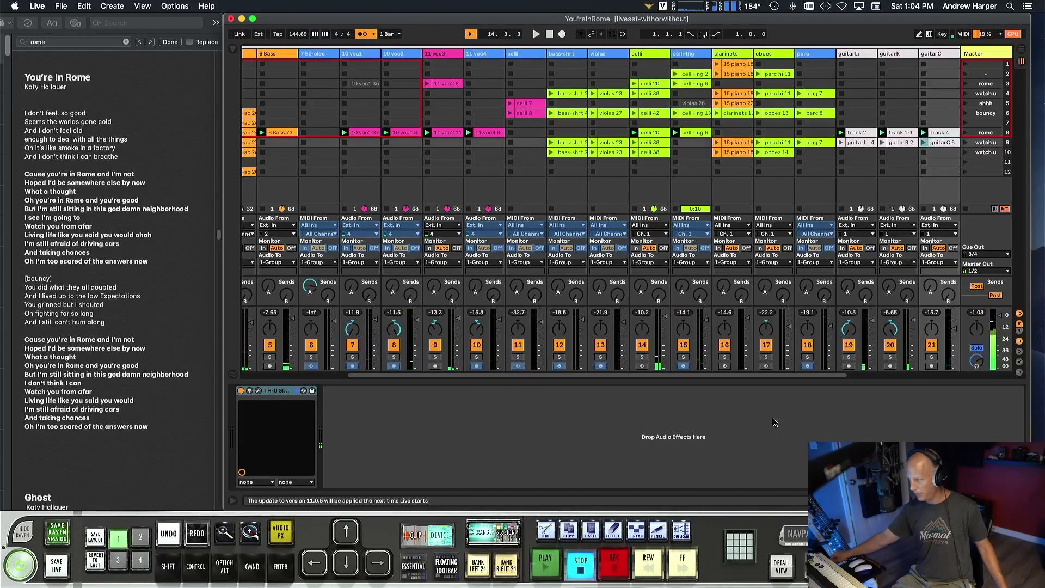
# Replay the rome scene in row 8 to hear the full arrangement with vocals and guitars, then stop playback.
pyautogui.press('Up')
pyautogui.press('space')
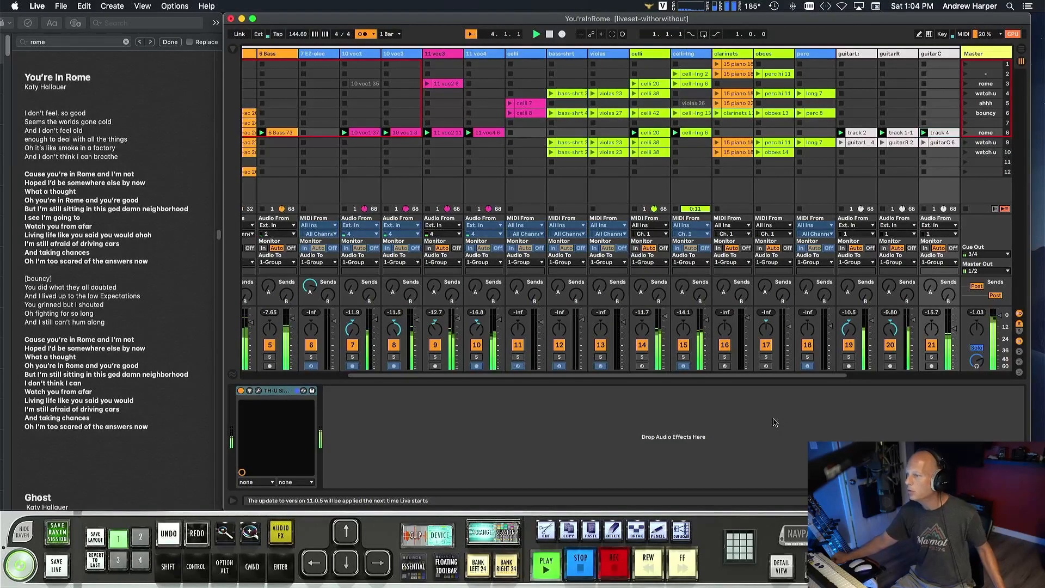
pyautogui.press('space')
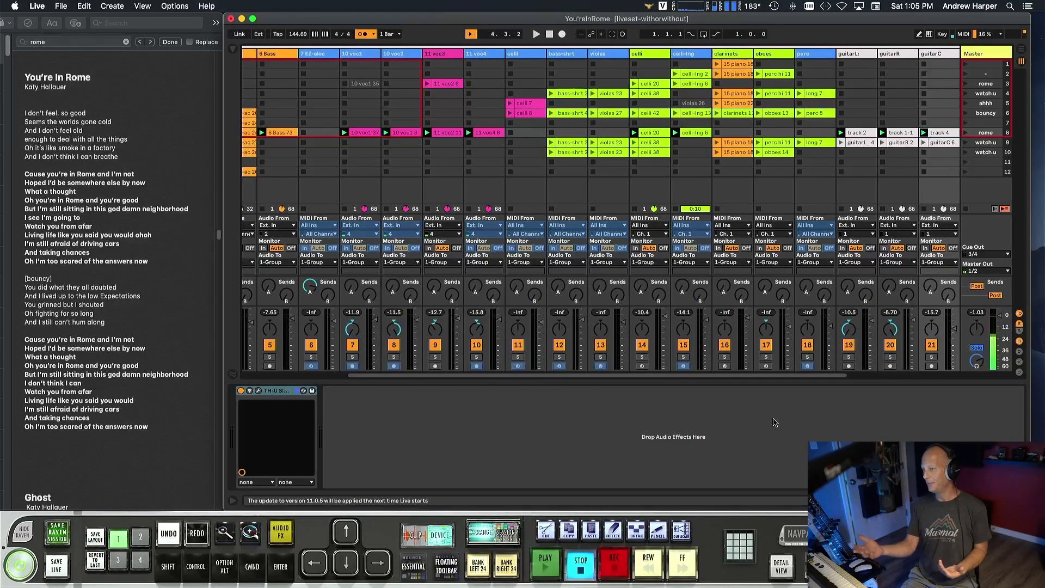
# Audition the watch u scenes in rows 10 and 9 for comparison, finishing with the row 10 scene.
pyautogui.click(966, 153)
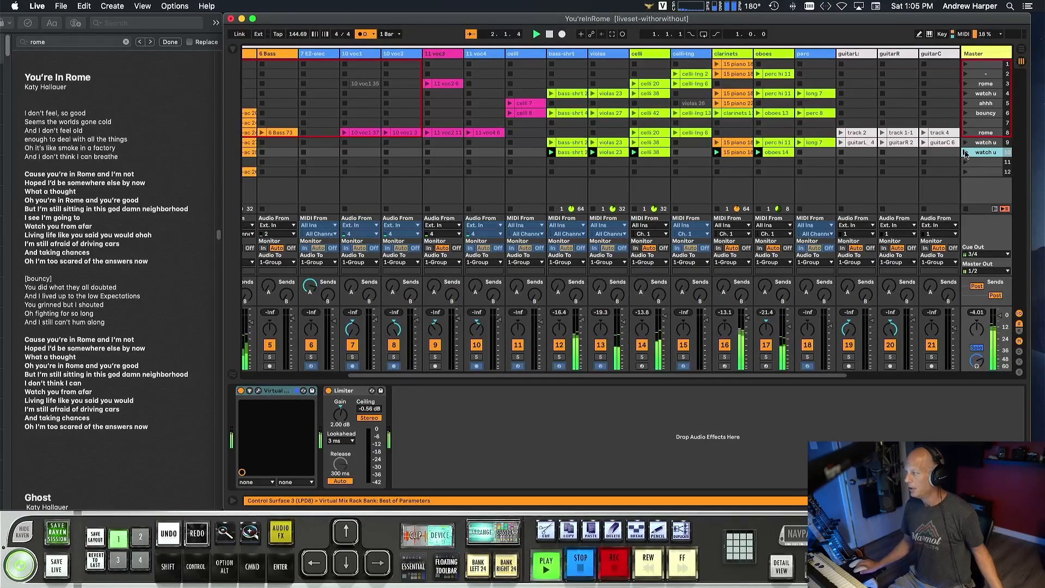
pyautogui.press('space')
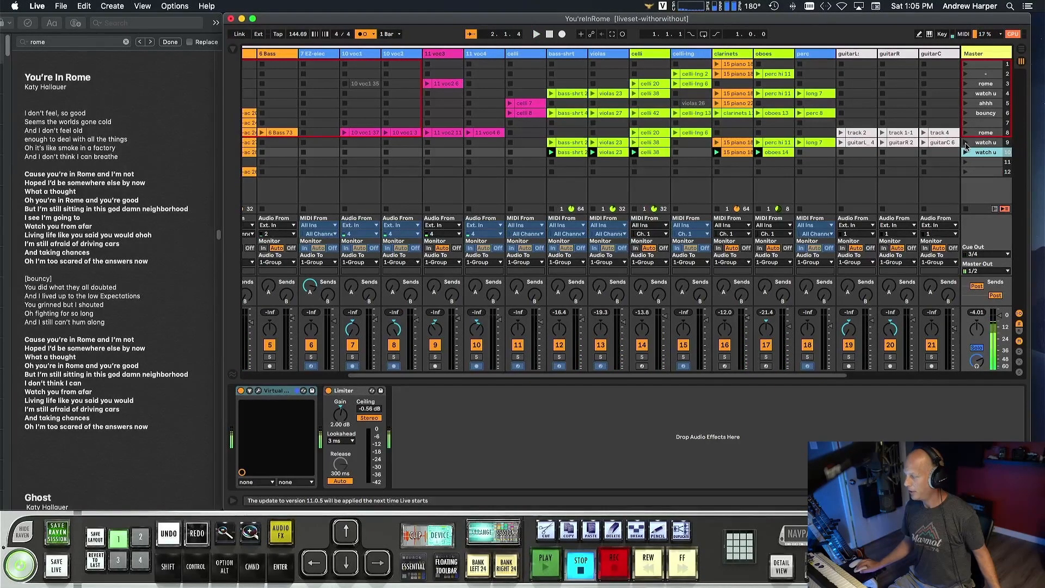
pyautogui.click(965, 143)
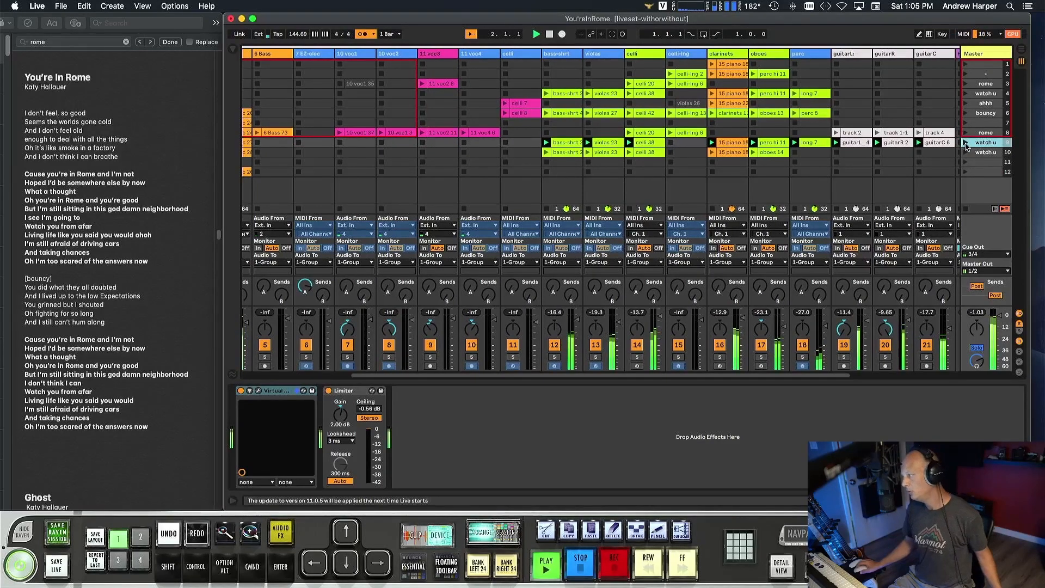
pyautogui.press('space')
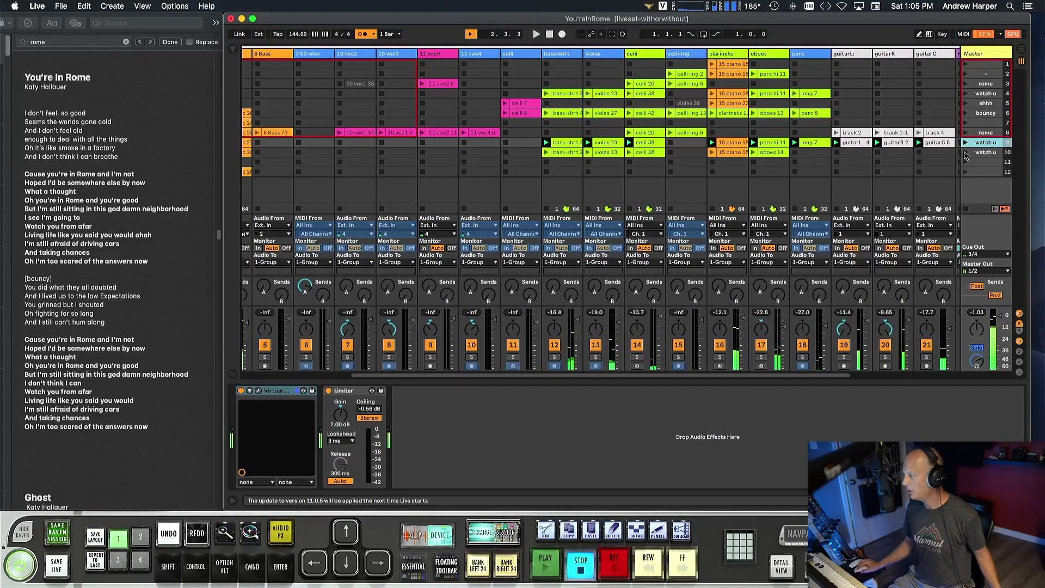
pyautogui.click(965, 153)
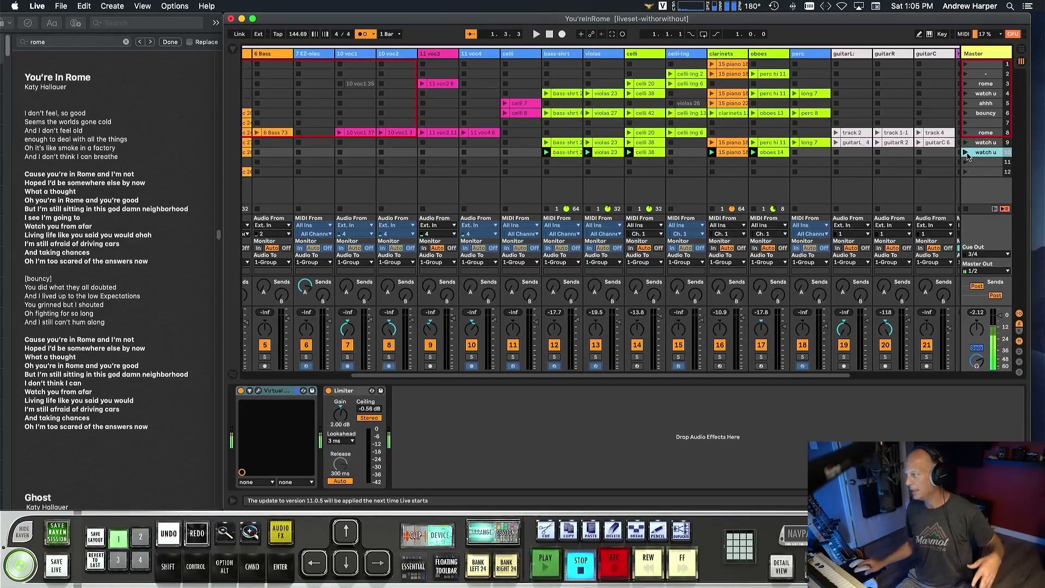
pyautogui.click(967, 154)
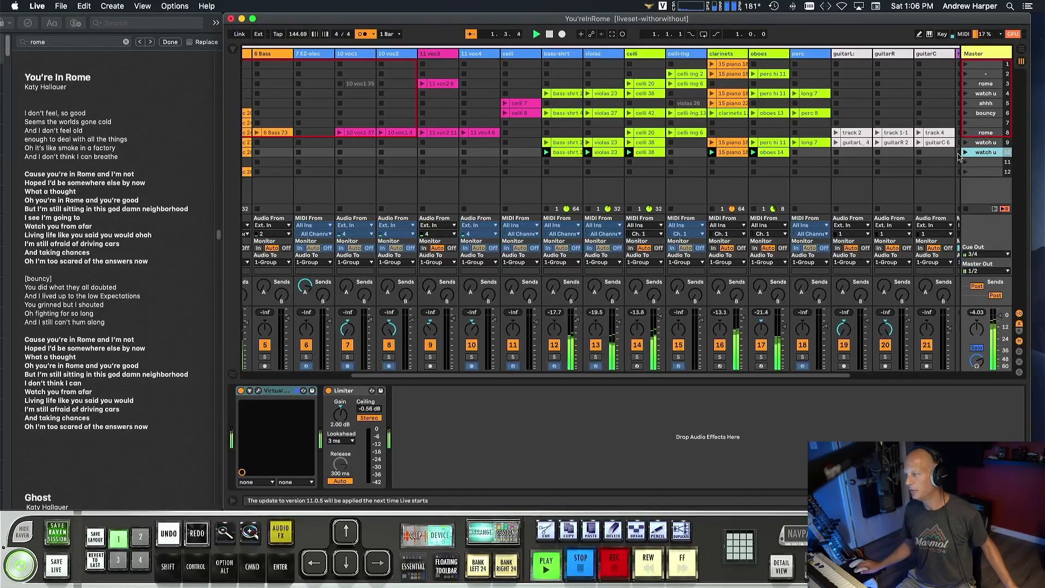
# Delete the leftover clip in row 12 of the 5 EZD-ac track.
pyautogui.hscroll(-5, 644, 179)
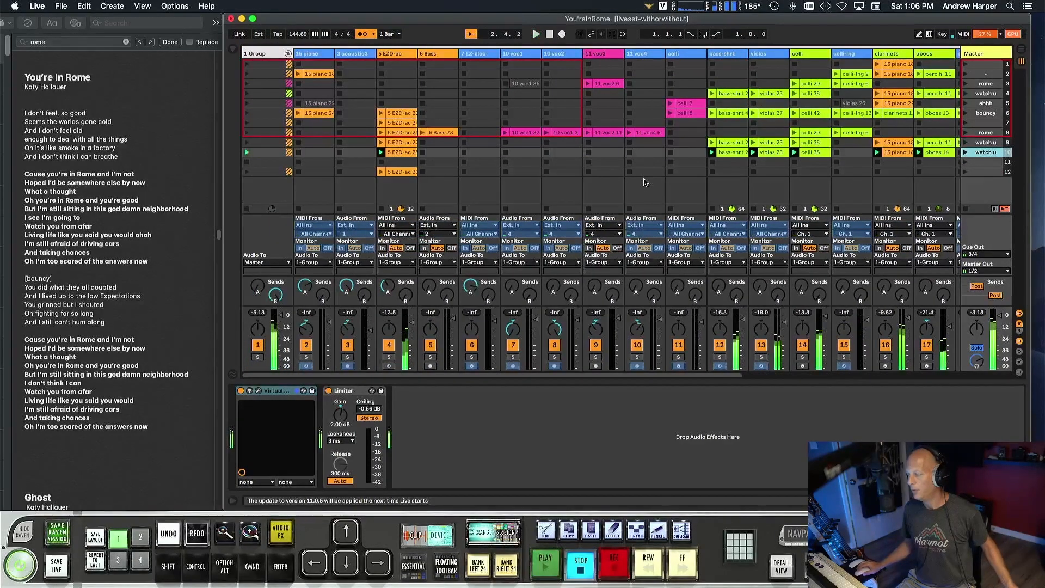
pyautogui.click(402, 173)
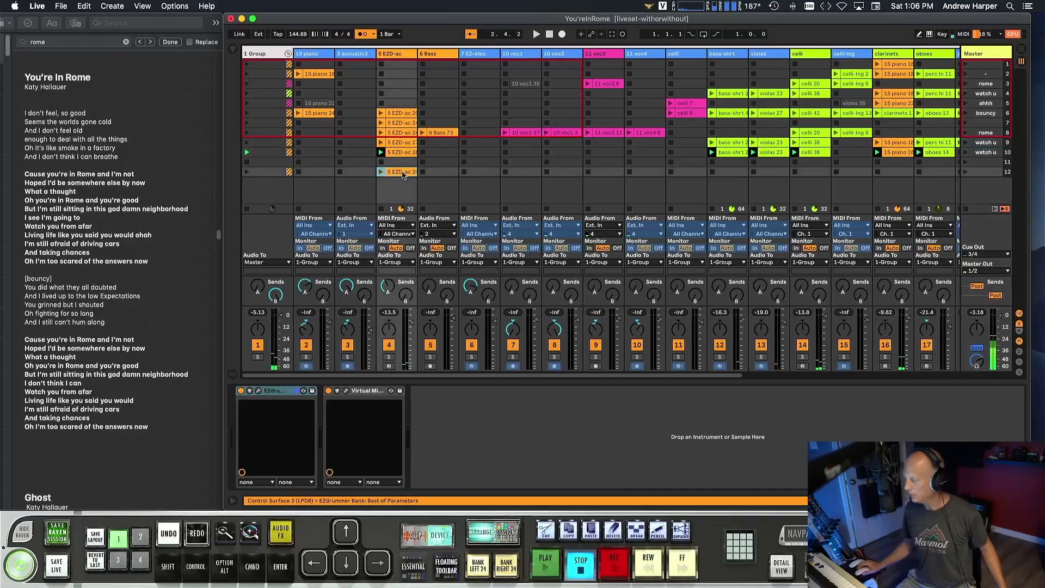
pyautogui.press('Delete')
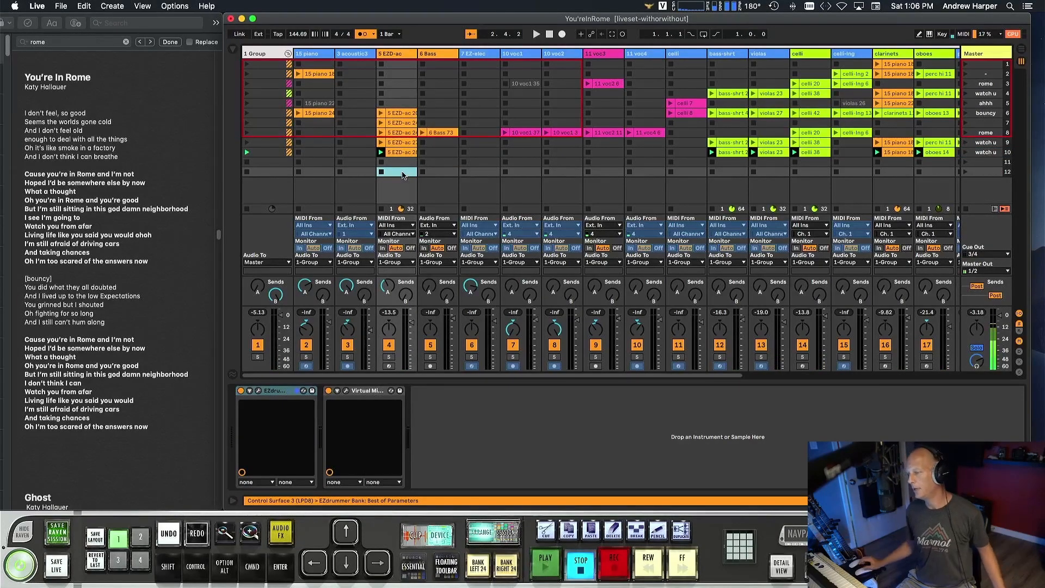
pyautogui.click(410, 185)
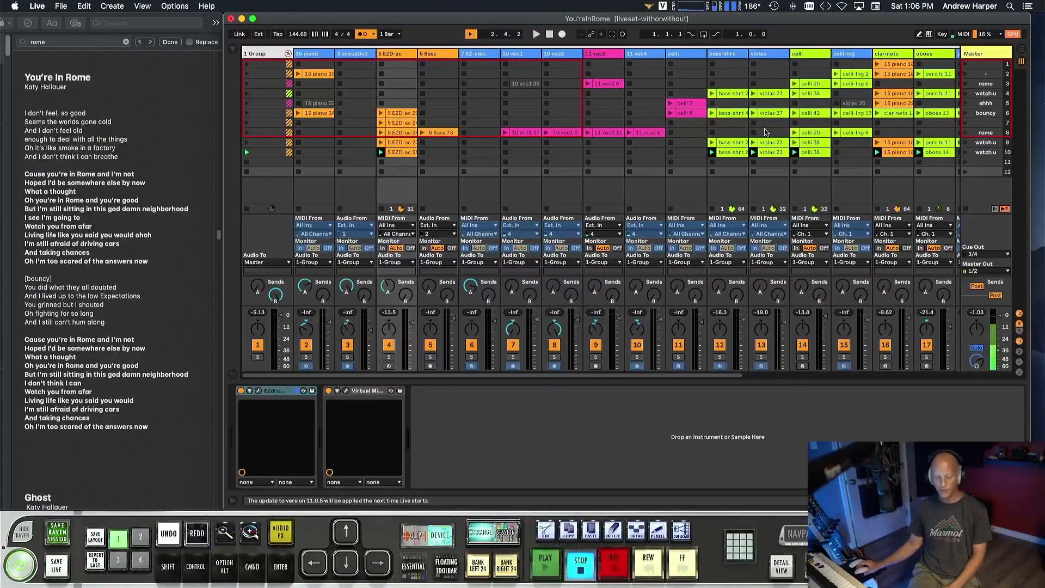
# Assign the Virtual Channel module in the 5 EZD-ac track's Virtual Mix Rack to a channel group, and close the plug-in window.
pyautogui.hscroll(1, 467, 104)
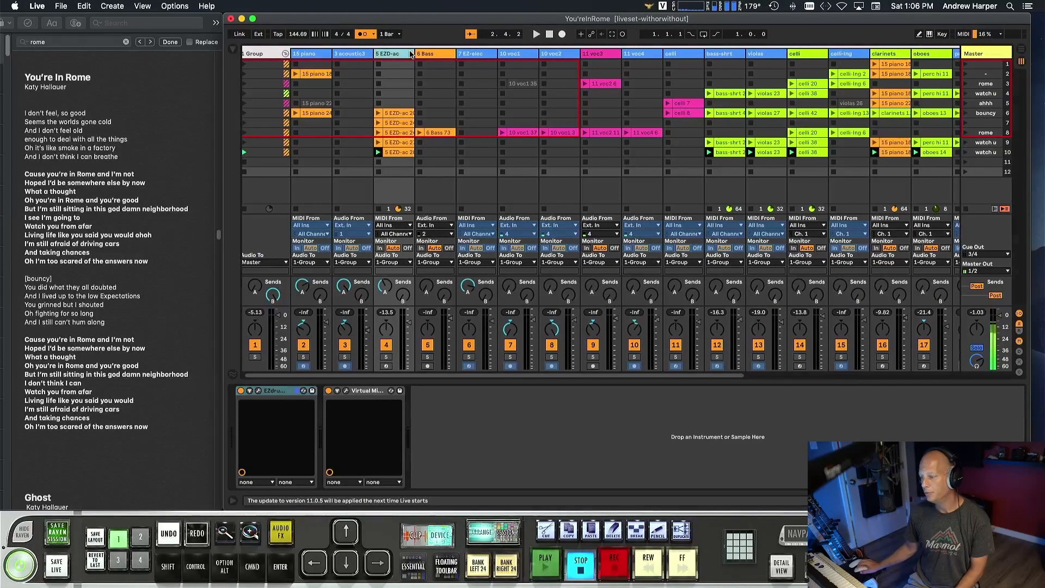
pyautogui.click(346, 391)
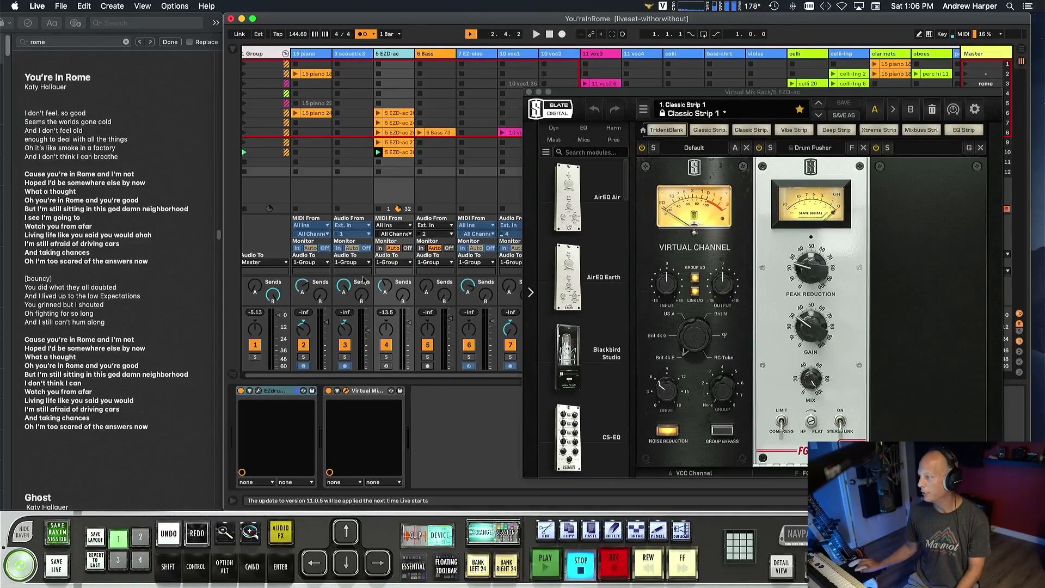
pyautogui.click(723, 389)
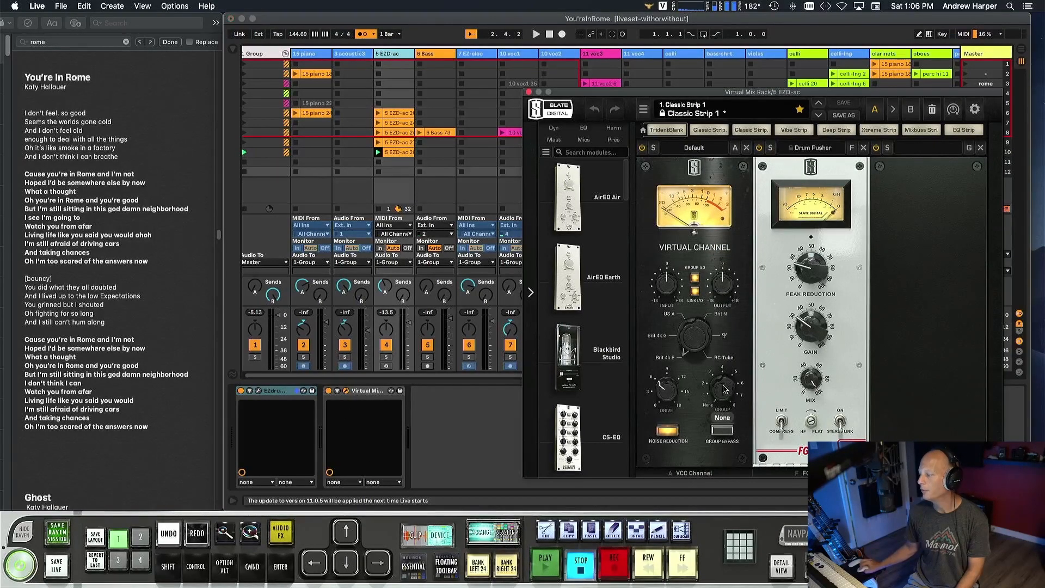
pyautogui.moveTo(724, 389); pyautogui.dragTo(726, 379)
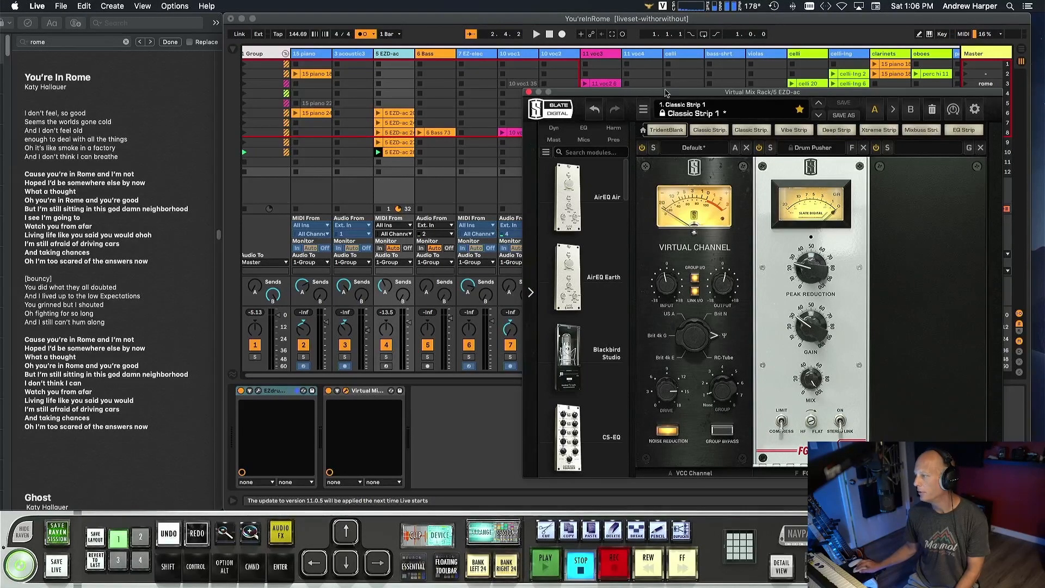
pyautogui.moveTo(667, 93); pyautogui.dragTo(378, 82)
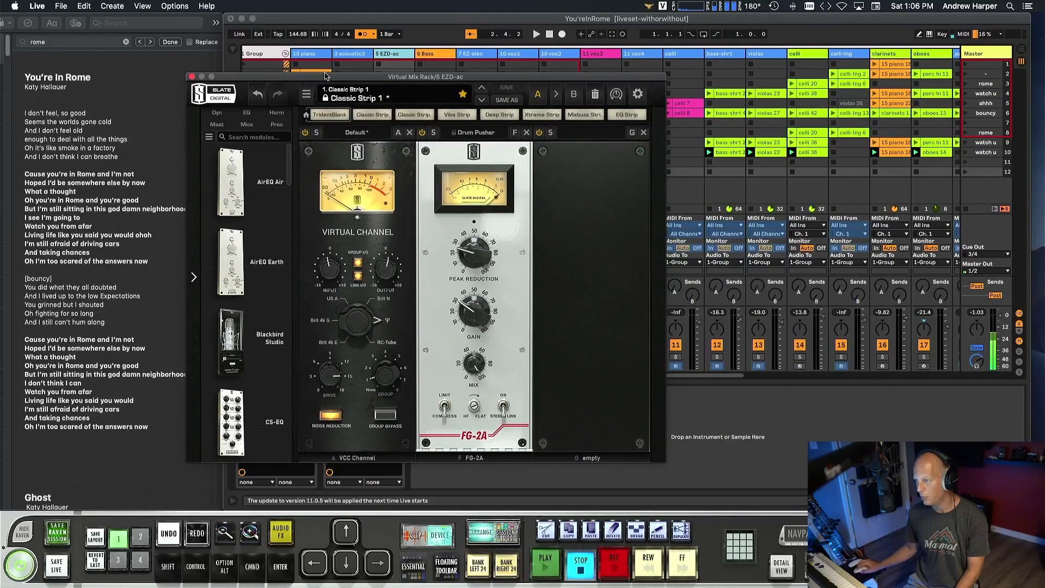
pyautogui.moveTo(338, 80); pyautogui.dragTo(359, 67)
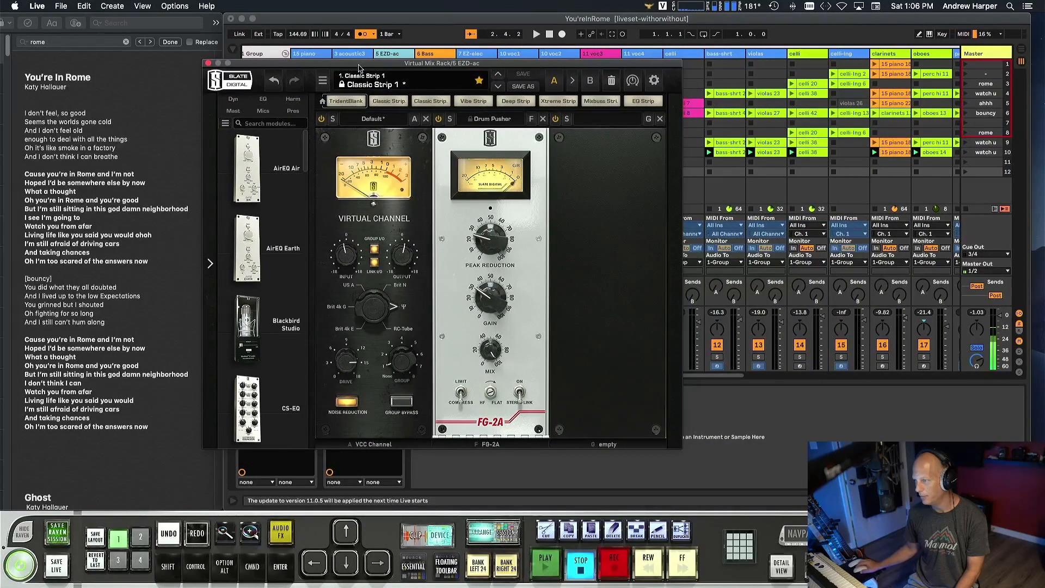
pyautogui.click(209, 64)
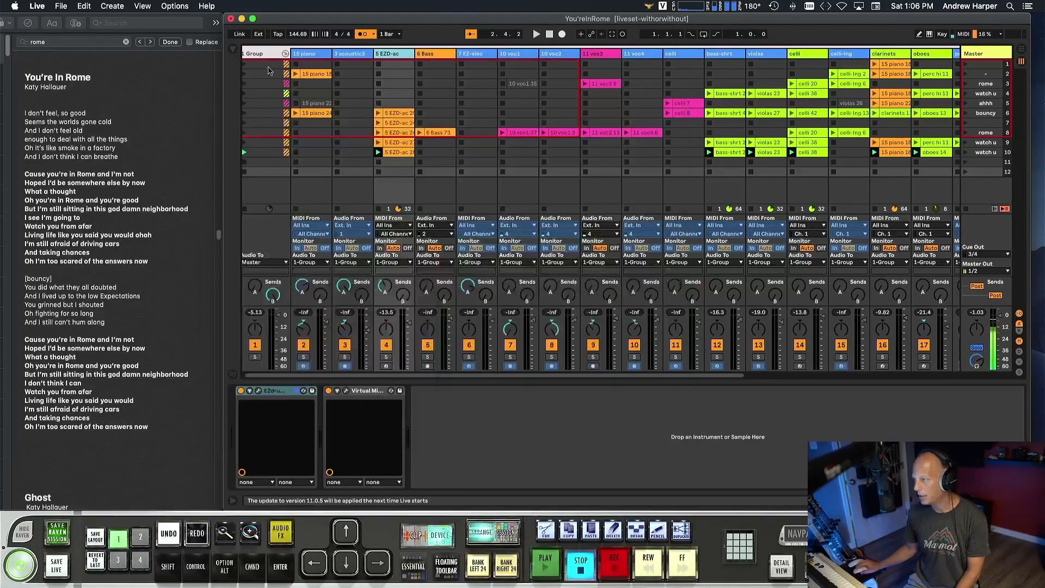
# Bring up the Virtual Mix Rack of the voc track and show the microphone models of its Classic Tubes module.
pyautogui.hotkey('ctrl', 'Right')
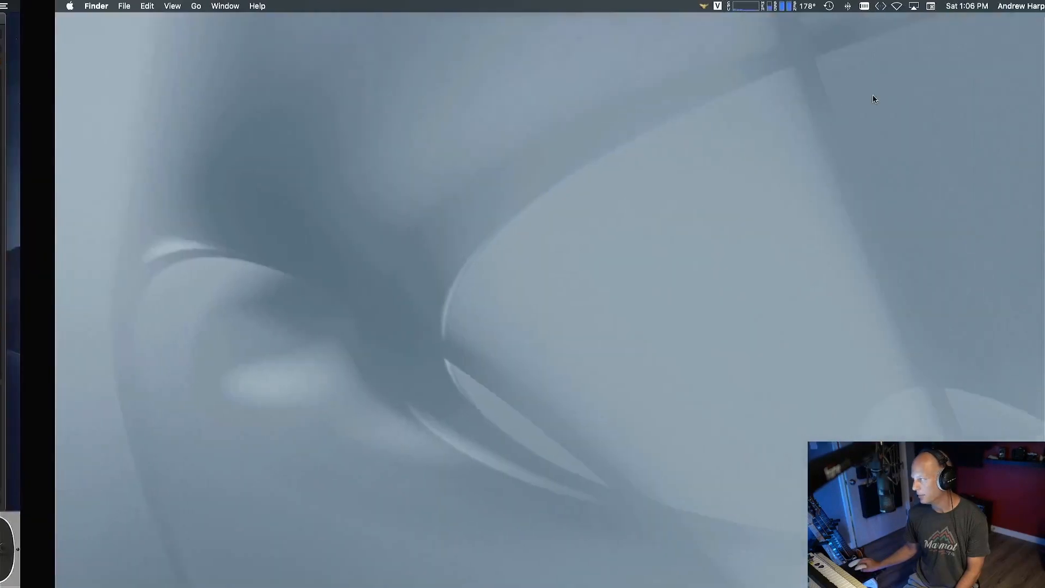
pyautogui.hotkey('ctrl', 'Left')
pyautogui.hscroll(10, 833, 73)
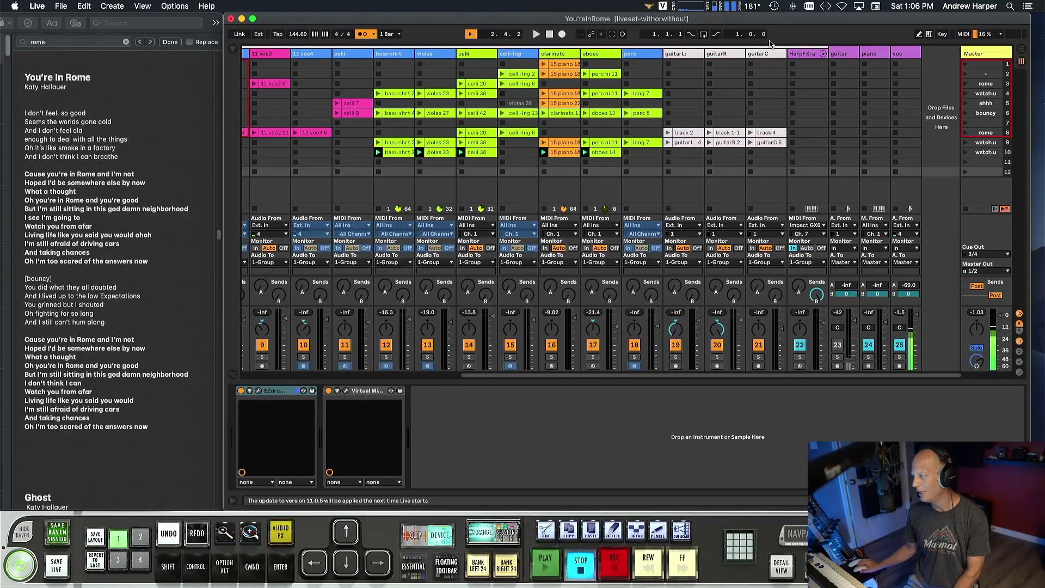
pyautogui.click(901, 54)
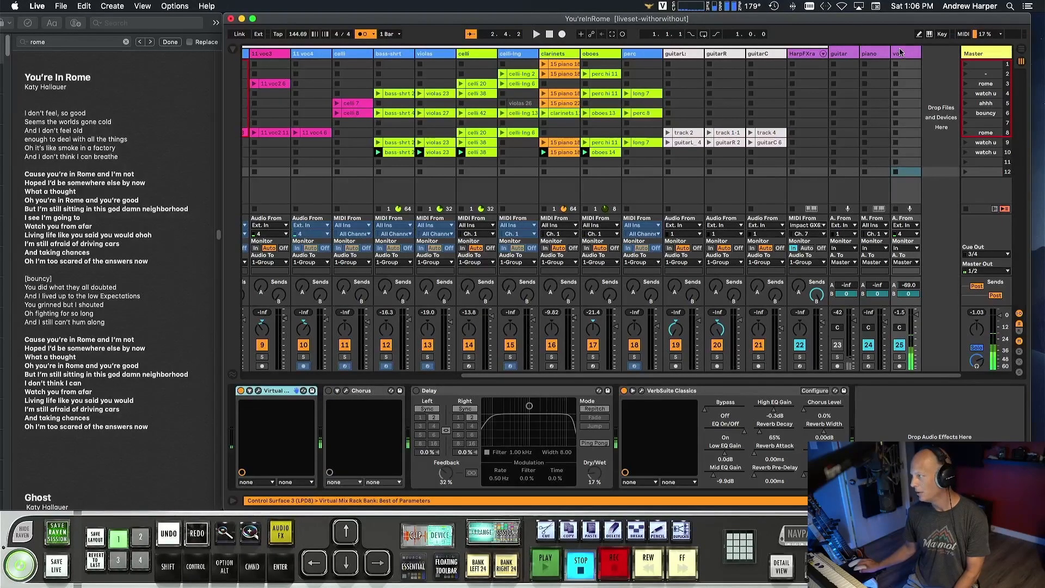
pyautogui.click(258, 391)
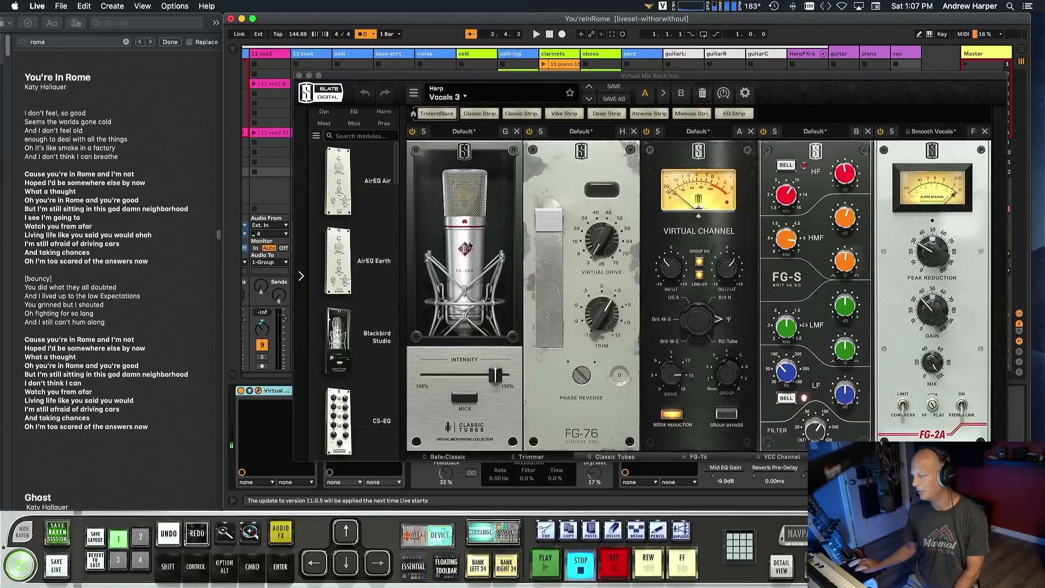
pyautogui.click(465, 398)
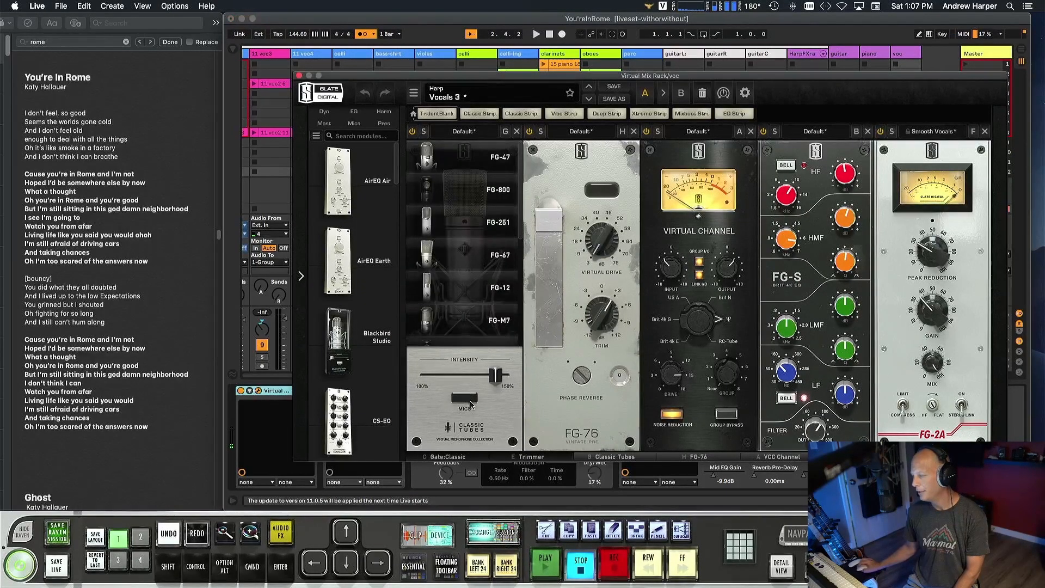
# Look through the microphone models in the voc track's Classic Tubes module, and close the Virtual Mix Rack.
pyautogui.scroll(-1, 472, 274)
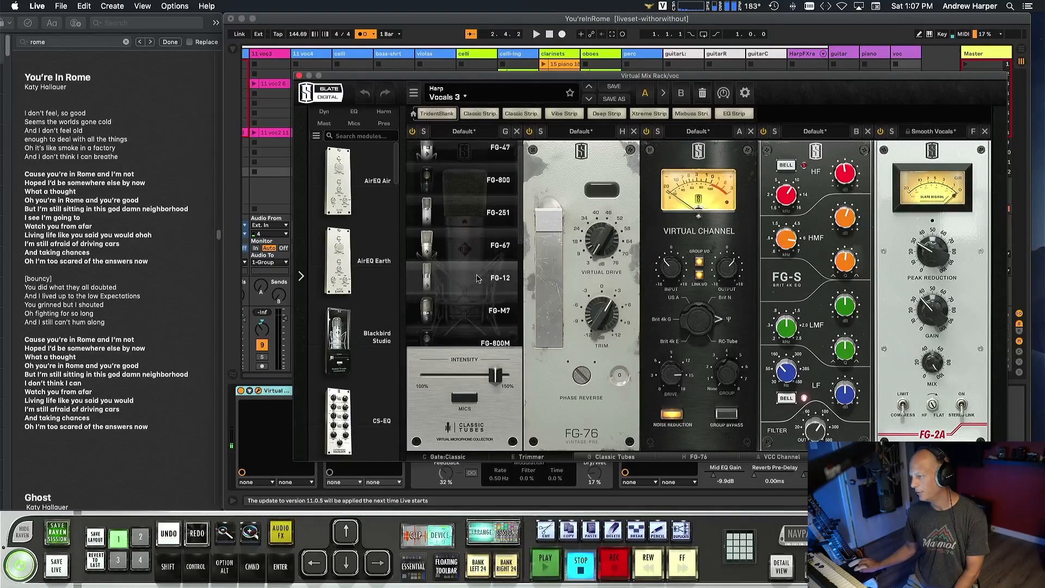
pyautogui.click(477, 227)
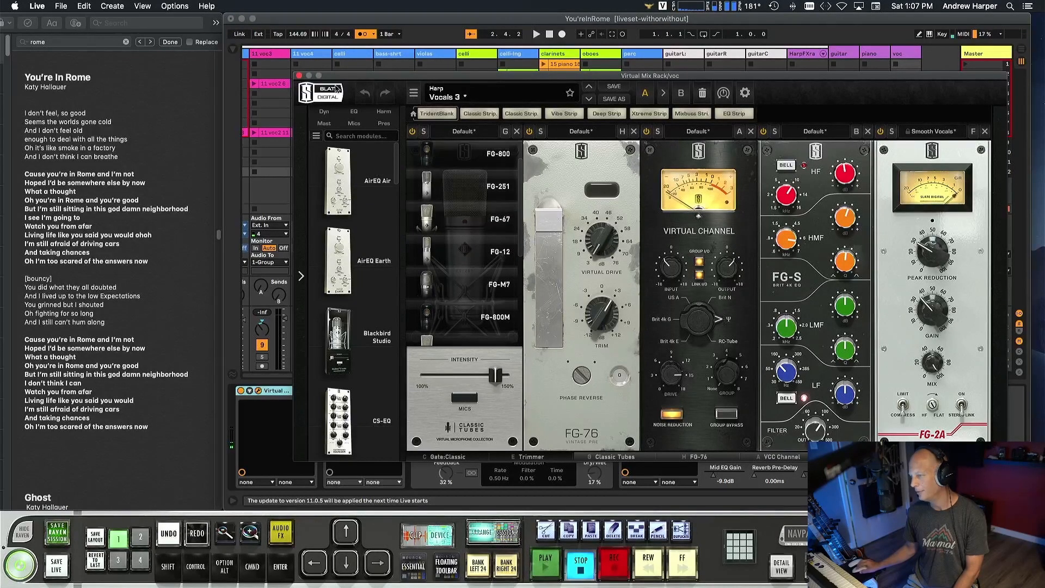
pyautogui.click(299, 76)
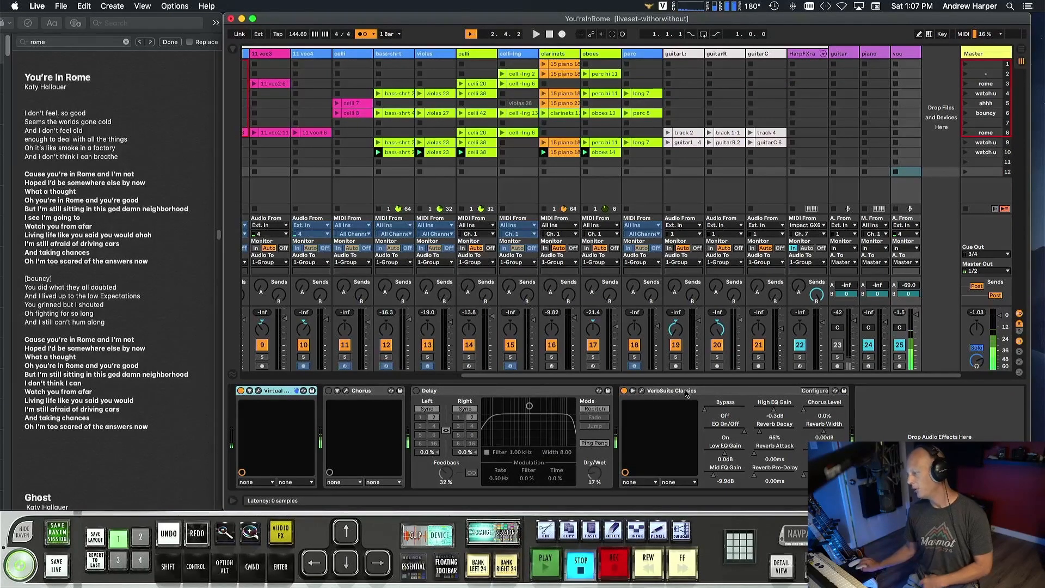
# Show the VerbSuite Classics reverb settings on the voc track, and close the plug-in window.
pyautogui.click(641, 391)
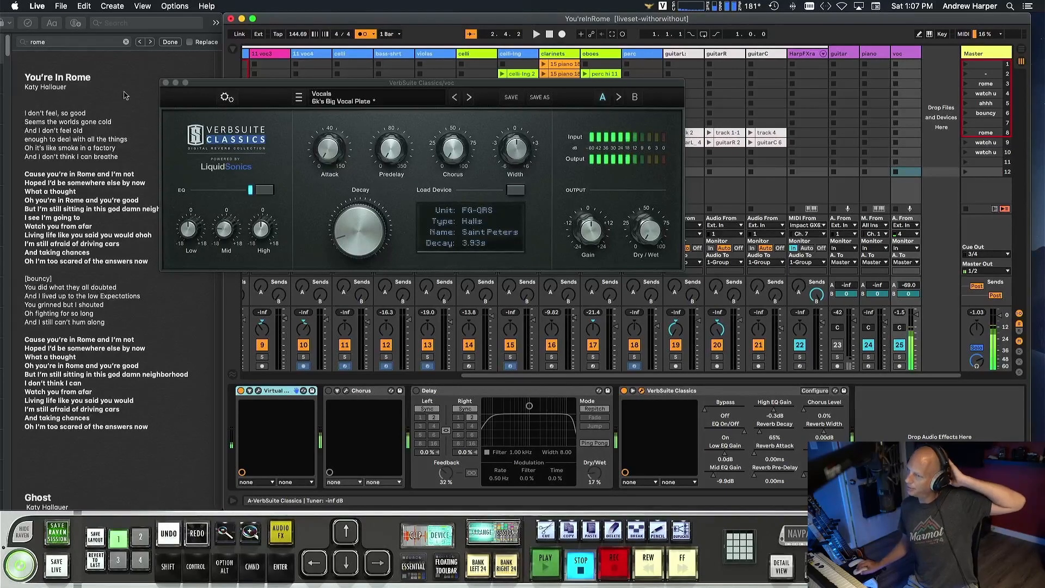
pyautogui.click(167, 88)
pyautogui.click(166, 84)
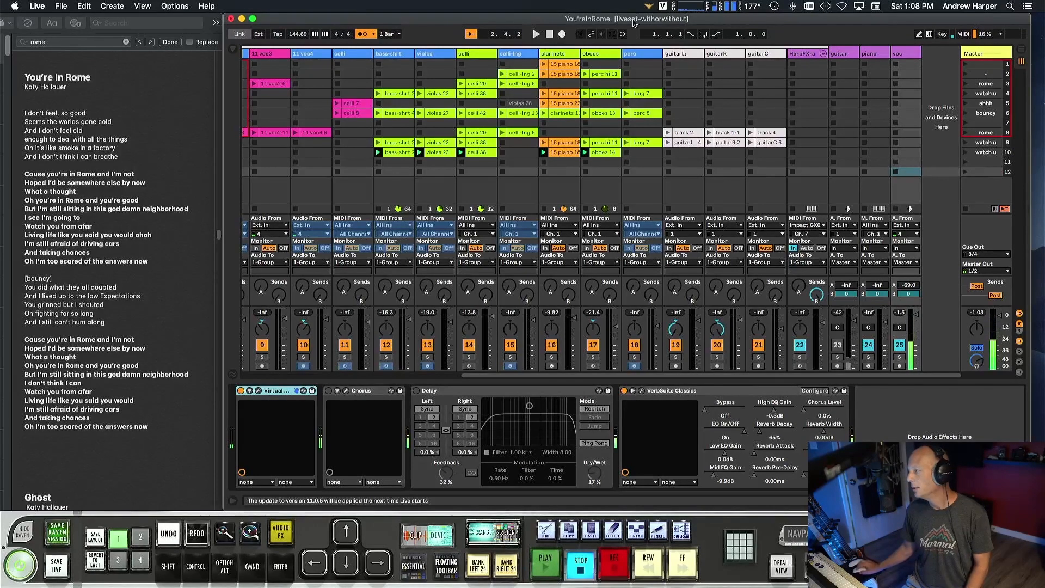
# Launch the rome scene in row 8 and solo the guitarL, guitarR, guitarC and voc tracks.
pyautogui.click(680, 54)
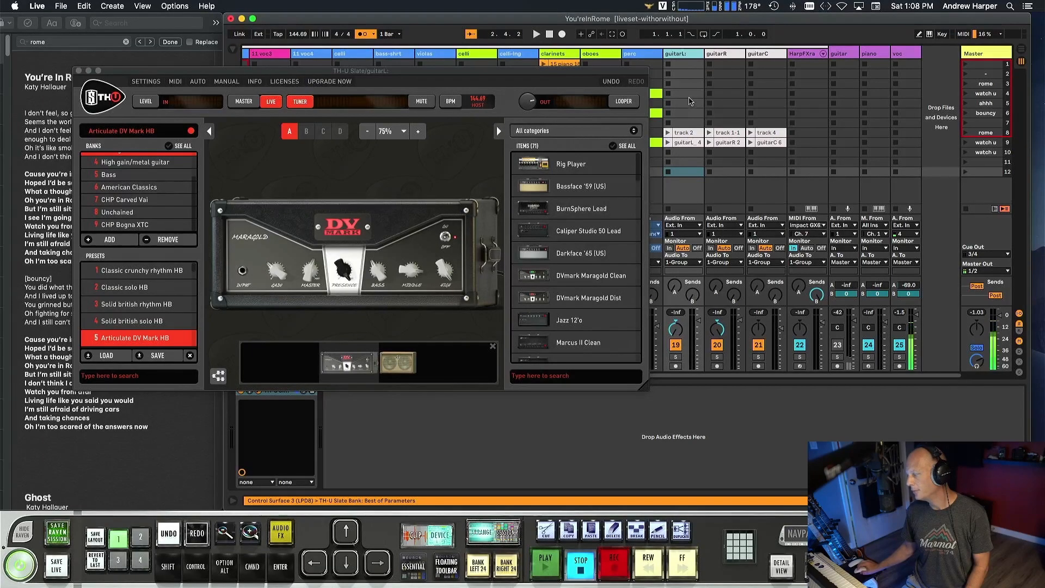
pyautogui.click(967, 136)
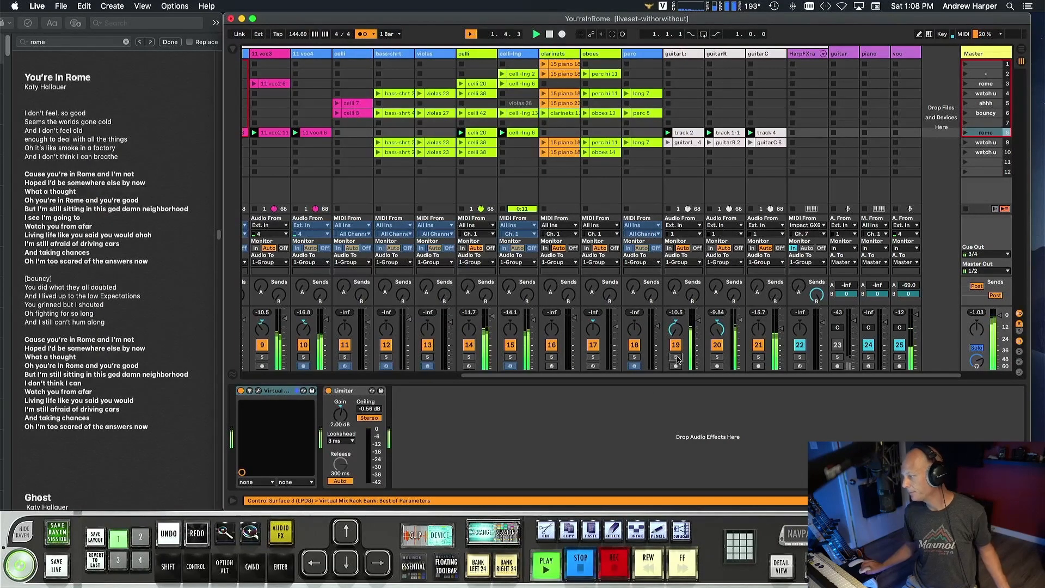
pyautogui.click(717, 357)
pyautogui.click(759, 357)
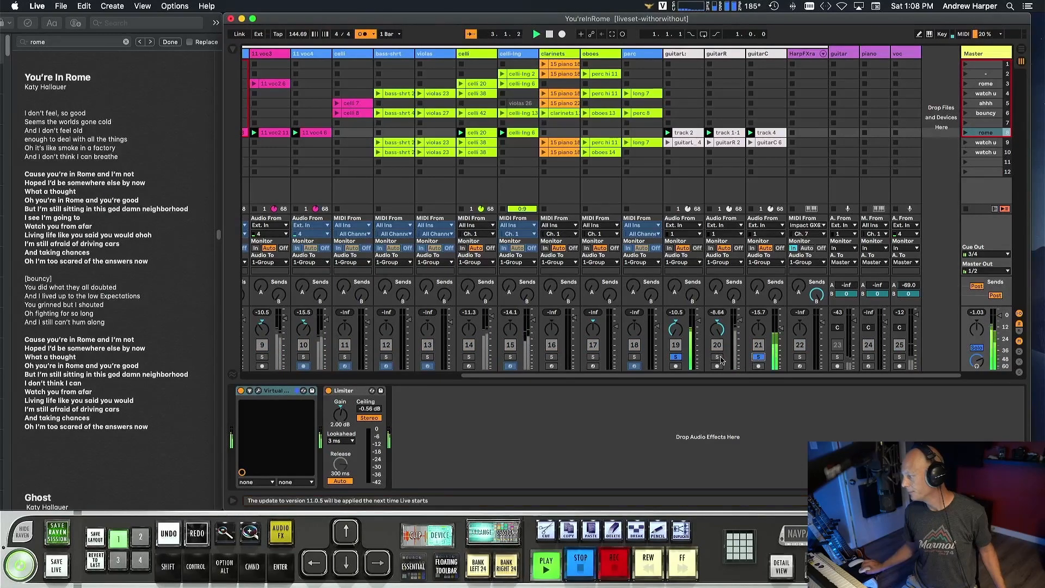
pyautogui.click(899, 357)
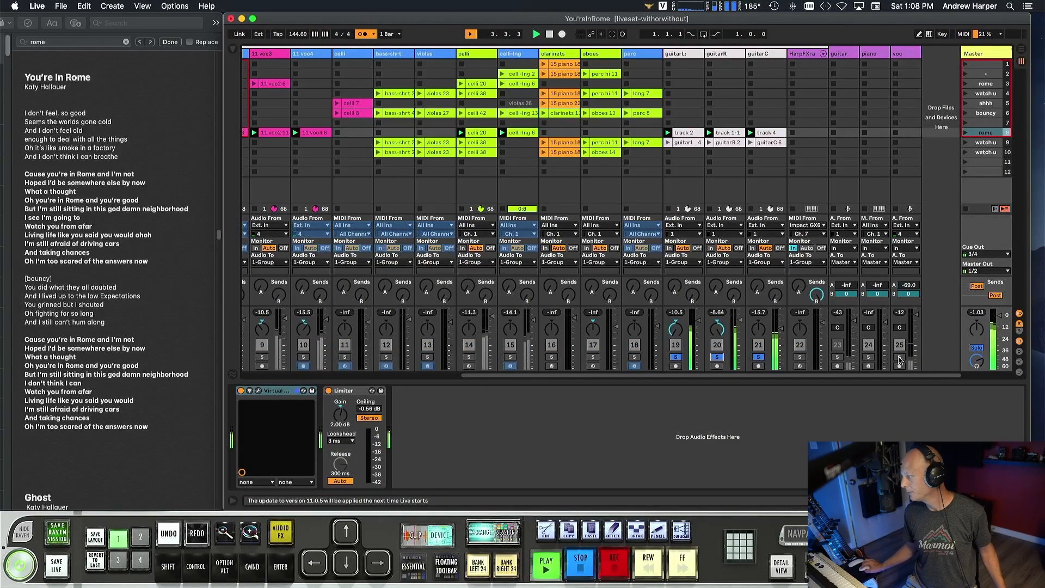
# Show the TH-U Slate amp setups of the guitarL, guitarR and guitarC tracks one after another during playback.
pyautogui.click(688, 54)
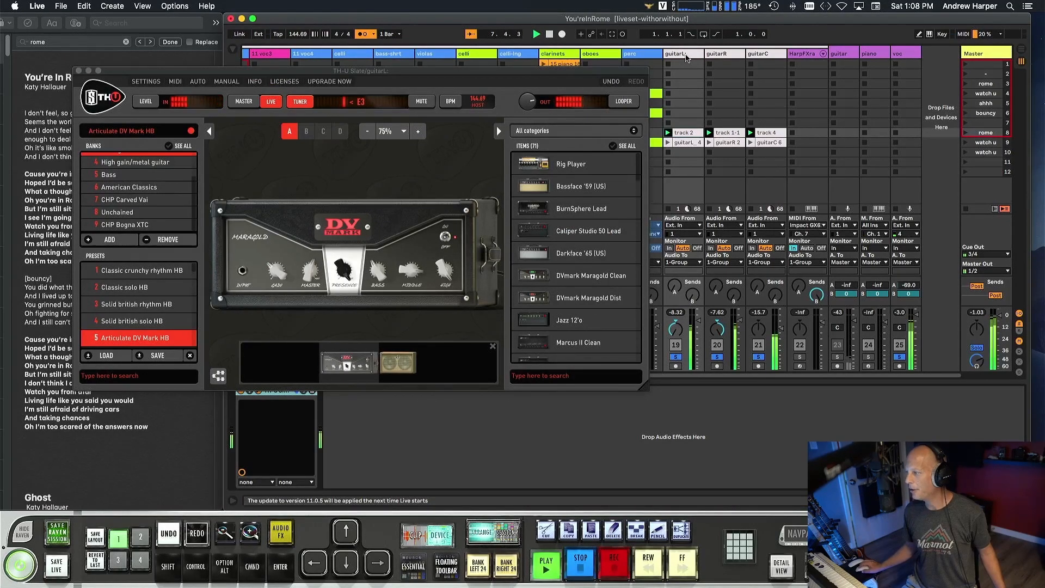
pyautogui.click(718, 56)
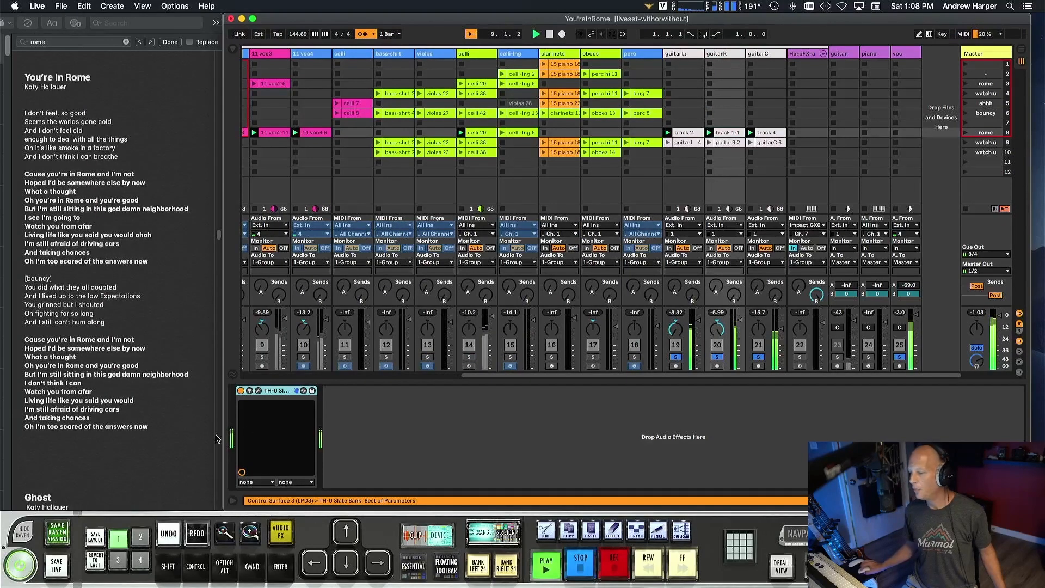
pyautogui.click(257, 392)
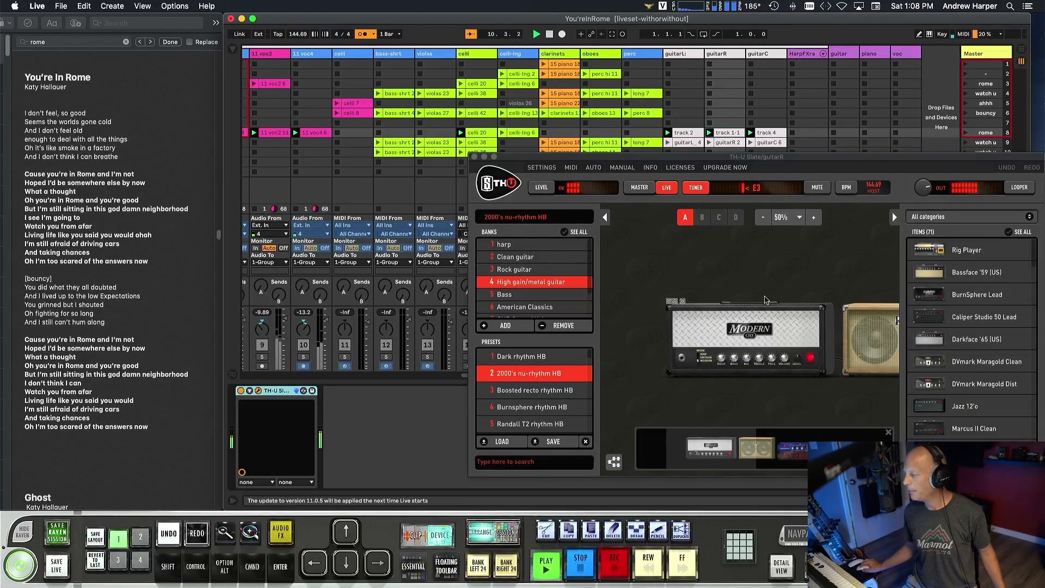
pyautogui.click(474, 157)
pyautogui.click(760, 55)
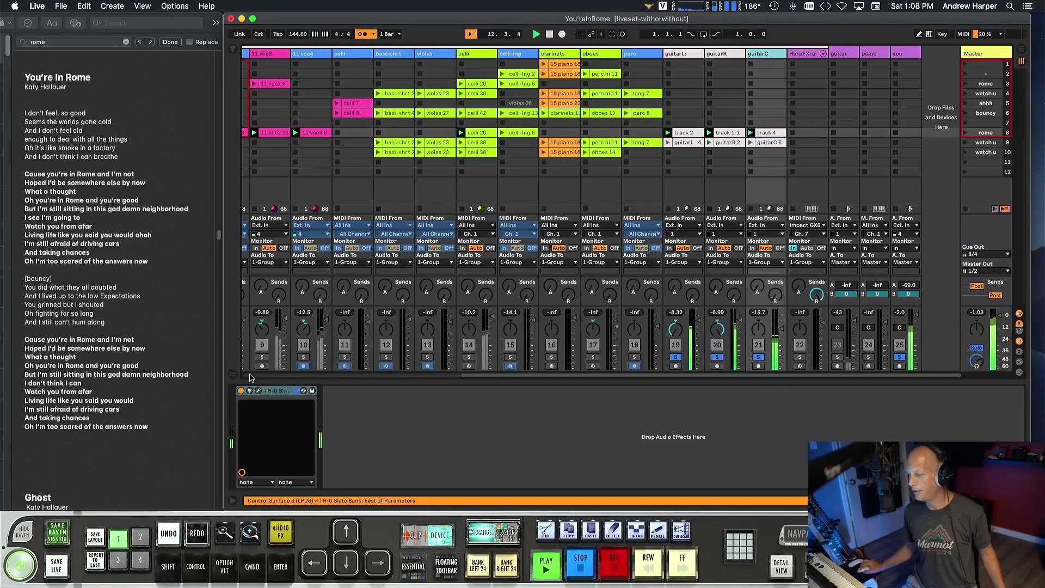
pyautogui.click(259, 393)
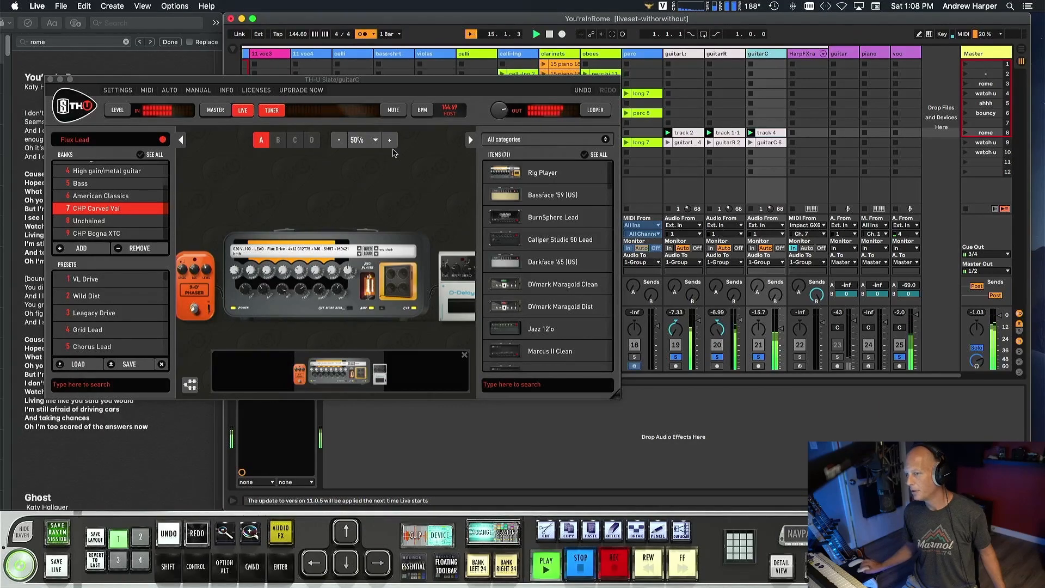
pyautogui.click(50, 80)
# Audition guitarC and guitarL individually against all three guitars by changing their solos, and clear all solos including voc.
pyautogui.click(717, 357)
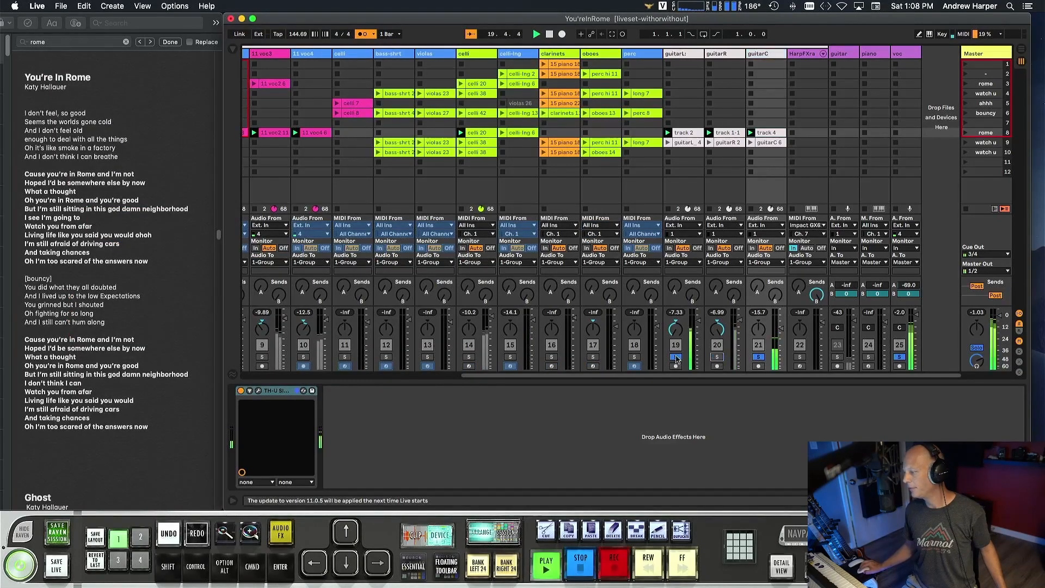
pyautogui.click(676, 357)
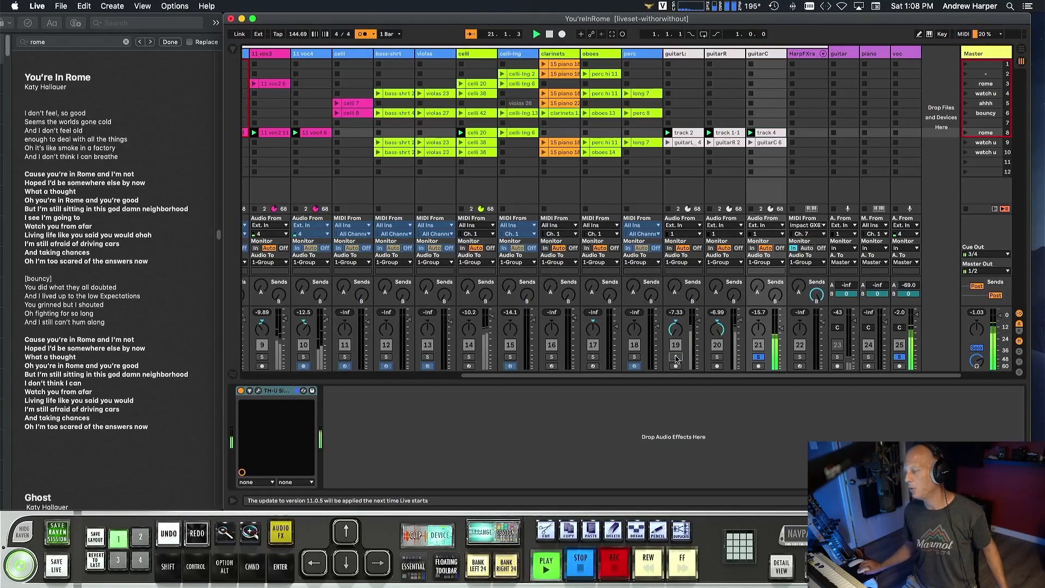
pyautogui.click(676, 357)
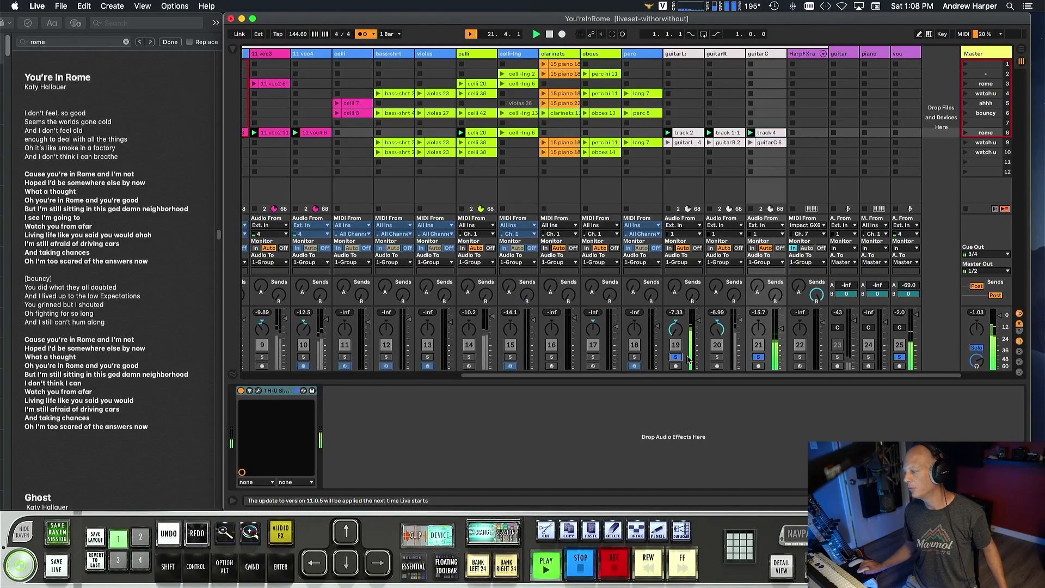
pyautogui.click(758, 357)
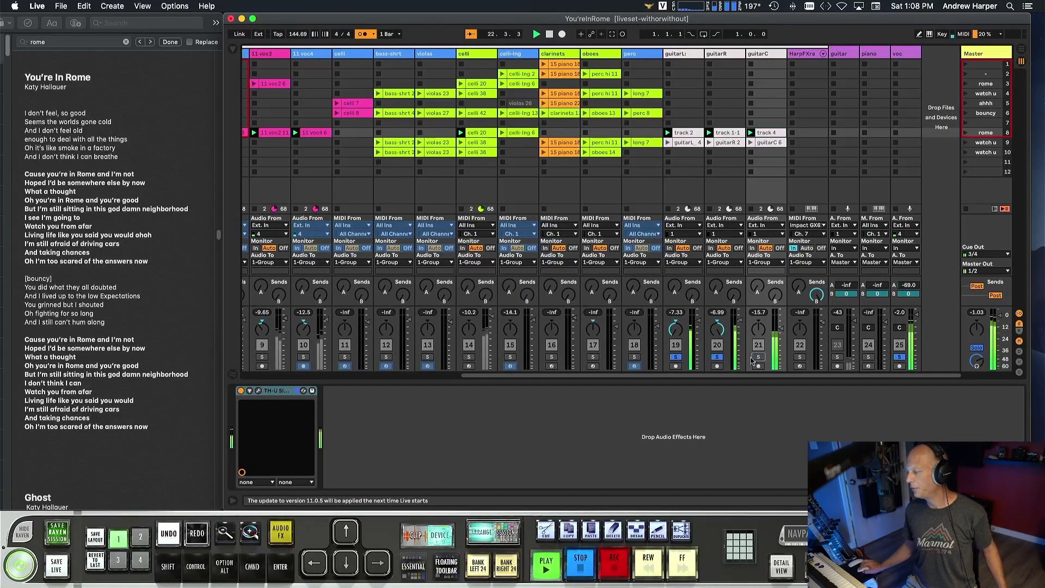
pyautogui.click(675, 357)
pyautogui.click(900, 357)
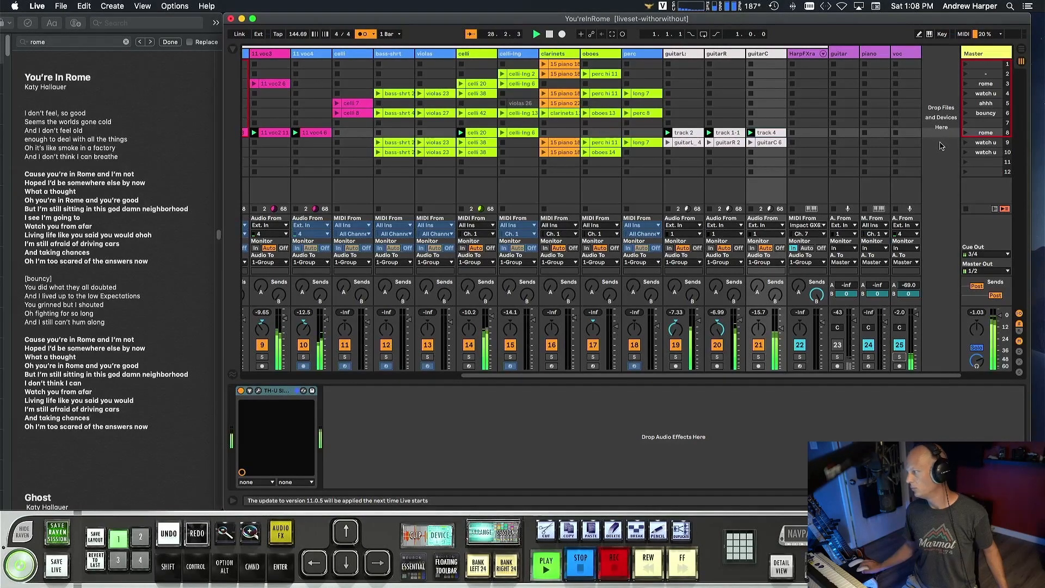
# Stop playback and inspect the Virtual Mixbuss module in the Master track's Virtual Mix Rack.
pyautogui.press('space')
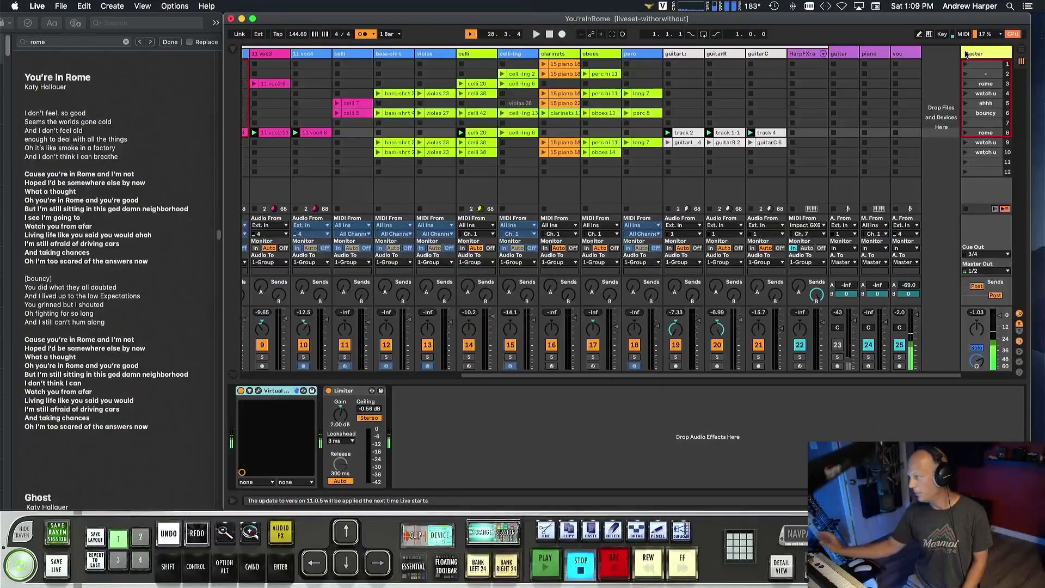
pyautogui.click(967, 53)
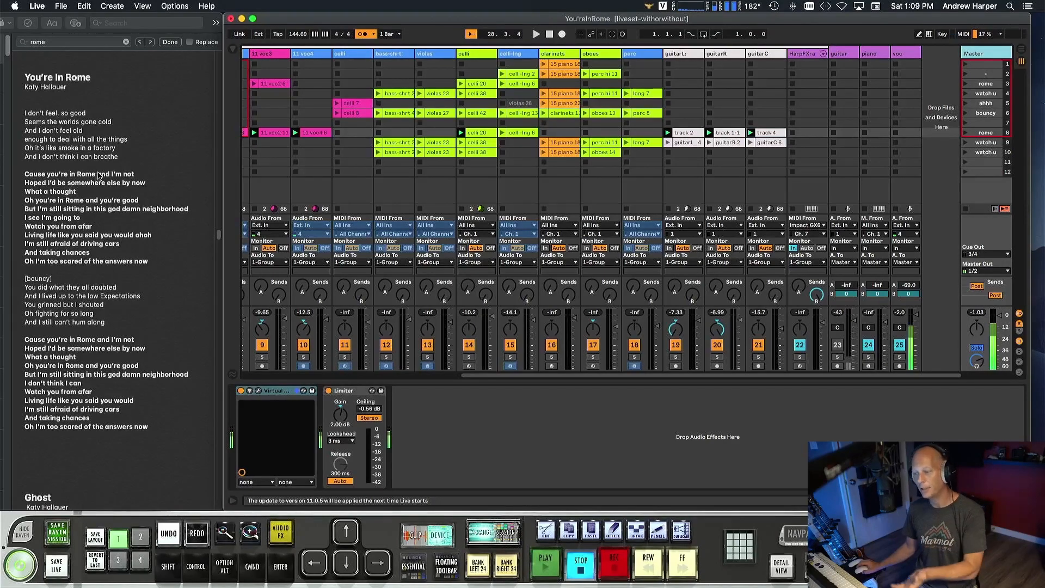
pyautogui.click(259, 392)
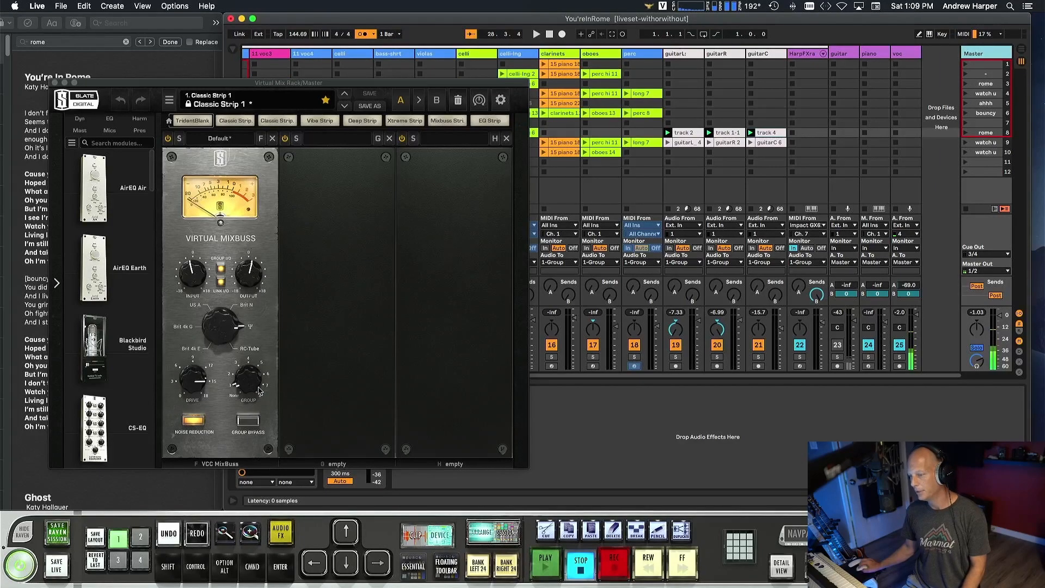
pyautogui.click(54, 83)
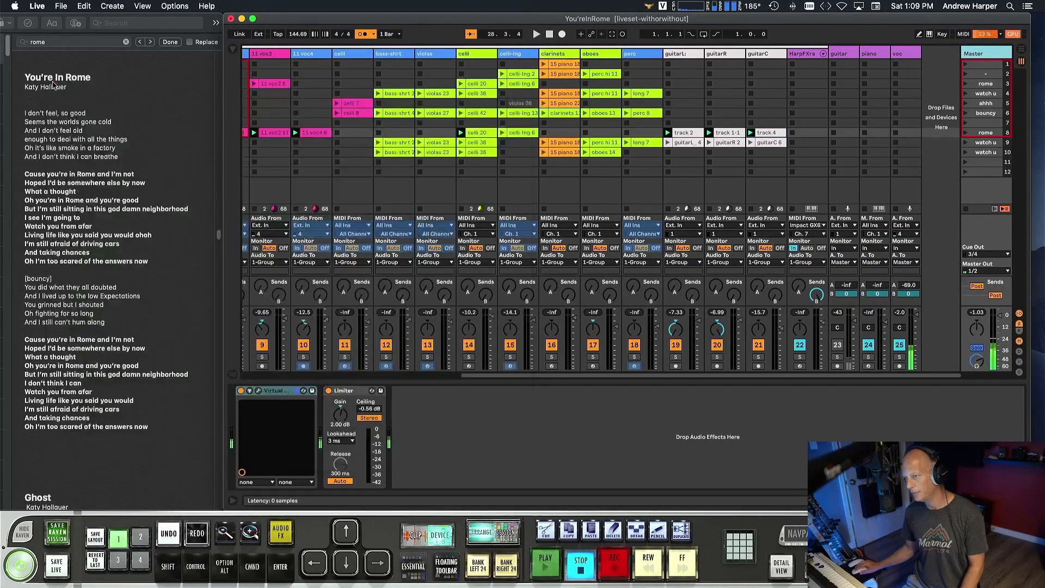
# Insert Slate Digital's VBC FG-Grey on the Master track between the Virtual Mix Rack and the Limiter.
pyautogui.click(234, 49)
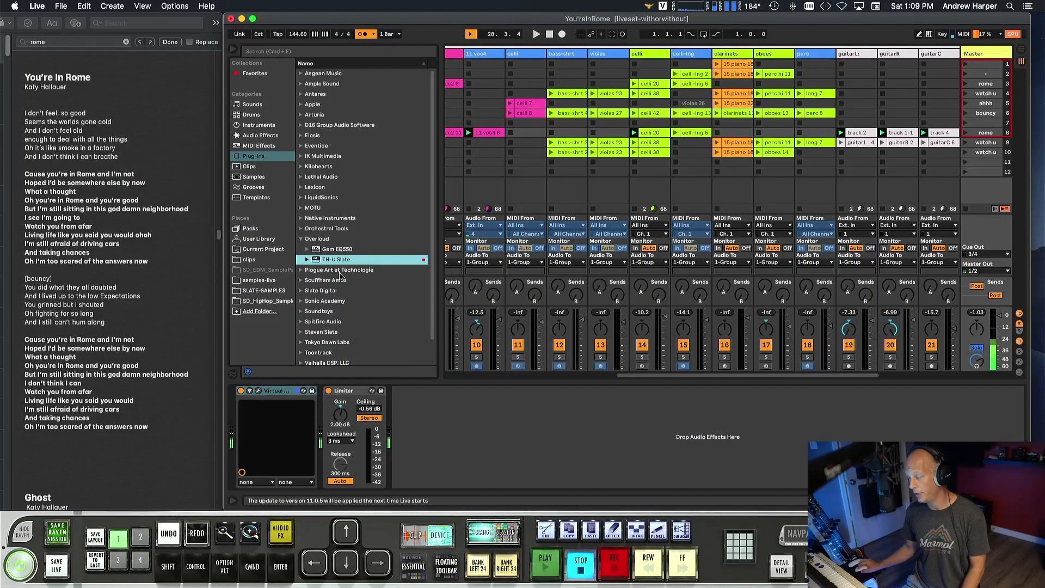
pyautogui.scroll(-2, 340, 276)
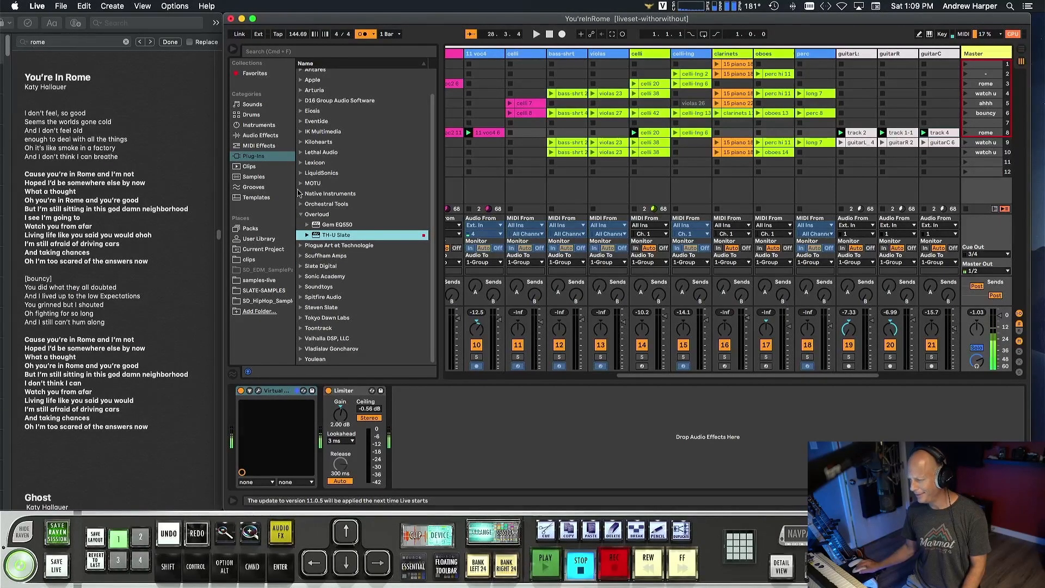
pyautogui.click(301, 266)
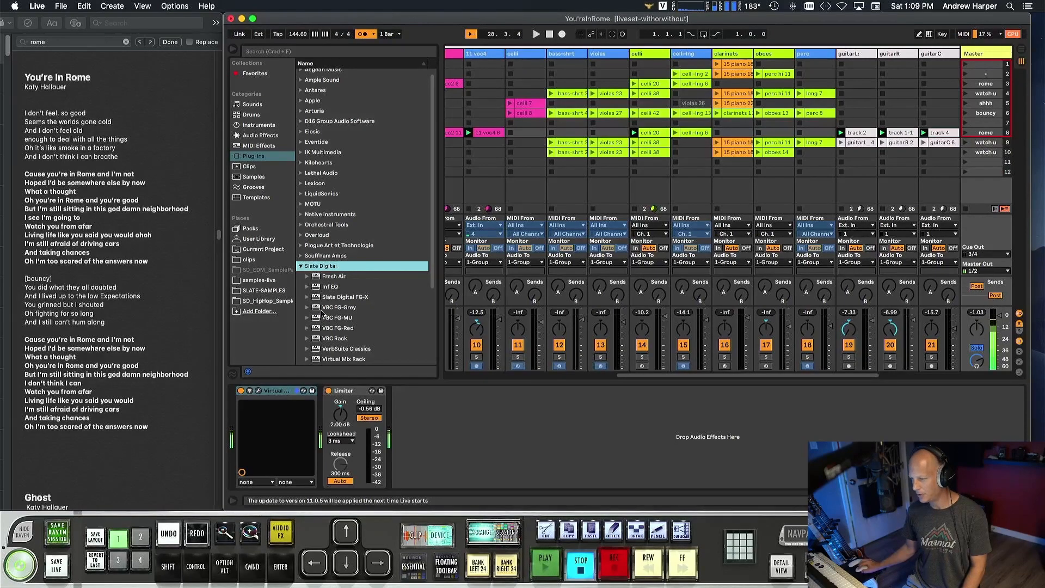
pyautogui.click(325, 308)
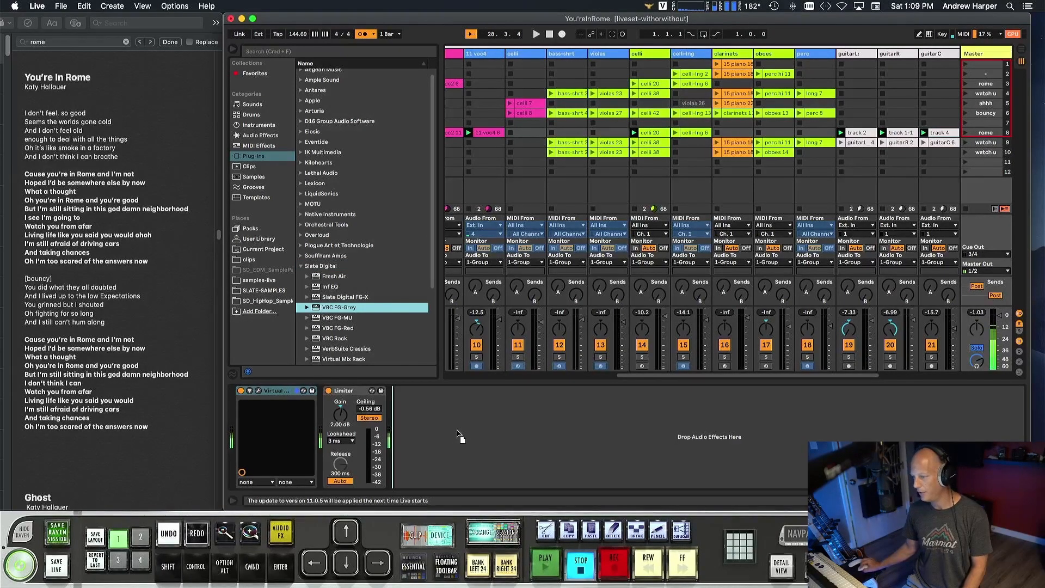
pyautogui.moveTo(326, 426); pyautogui.dragTo(330, 428)
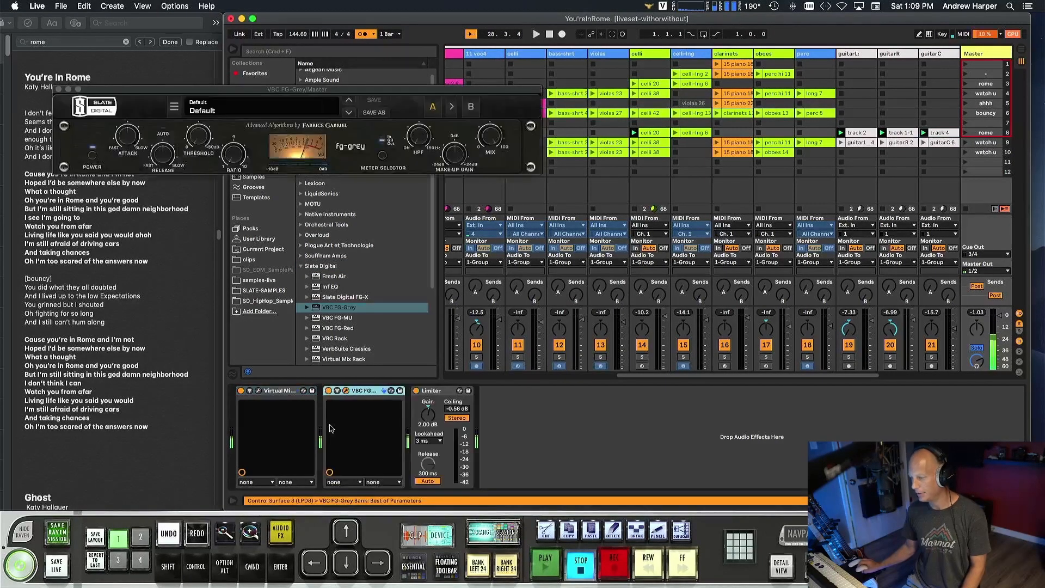
# Load the Slate Digital preset 01 Classic Mix 1 in the Master's FG-Grey compressor.
pyautogui.moveTo(454, 89); pyautogui.dragTo(481, 188)
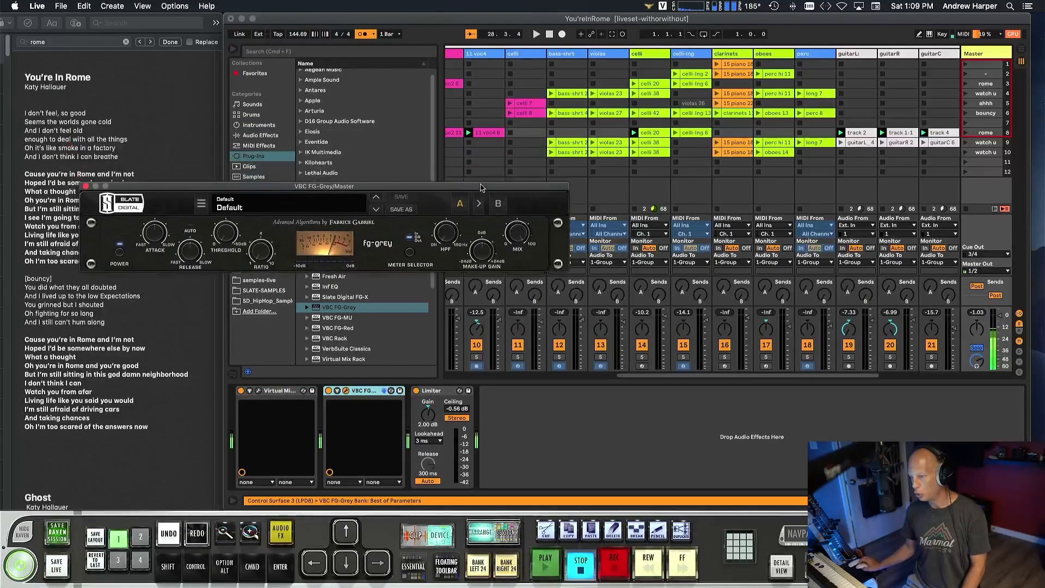
pyautogui.click(262, 207)
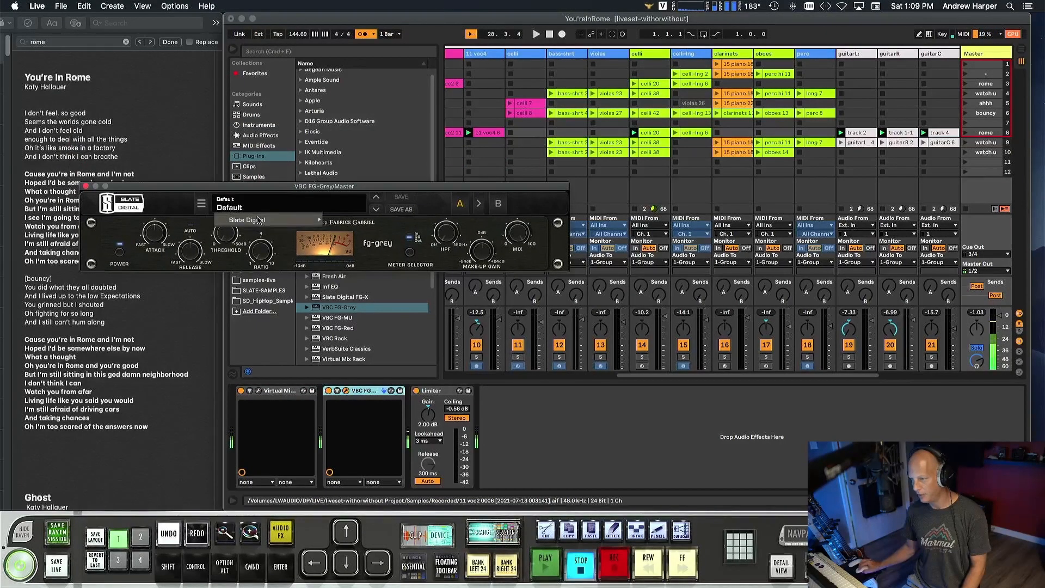
pyautogui.click(356, 226)
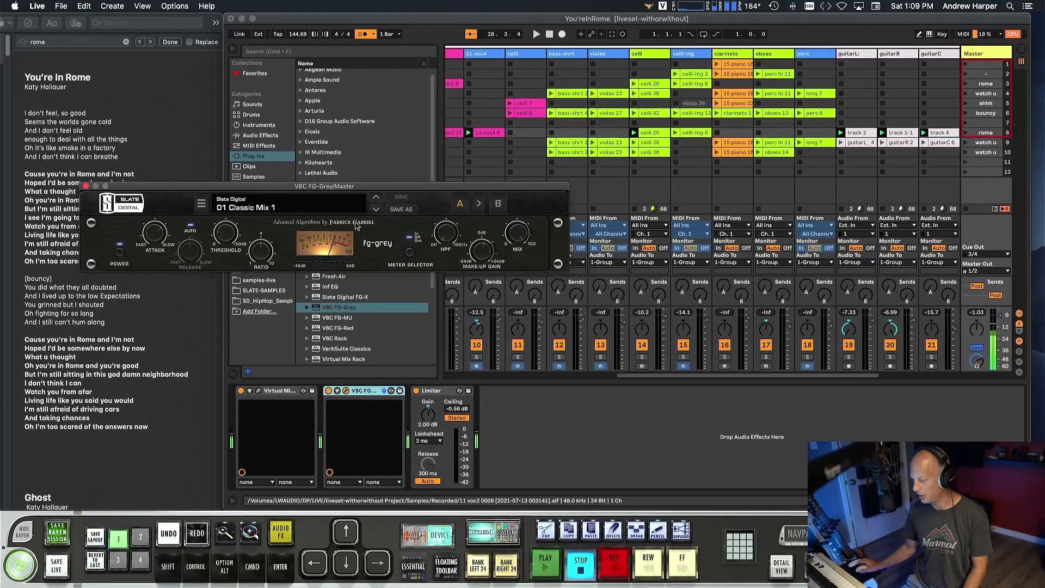
# Adjust the FG-Grey threshold during playback, and switch the compressor off and back on to compare the sound.
pyautogui.press('space')
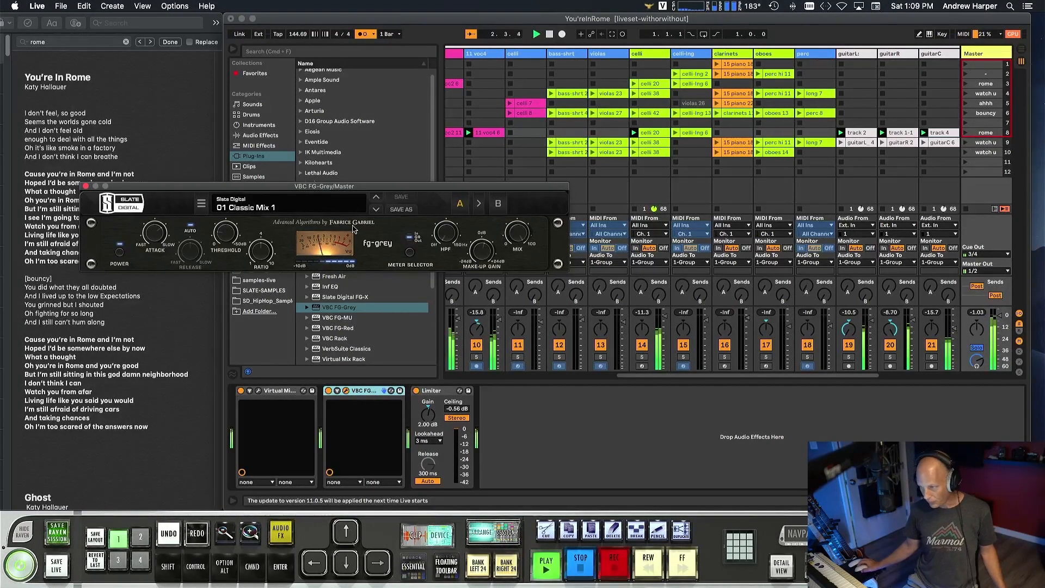
pyautogui.moveTo(225, 235); pyautogui.dragTo(226, 244)
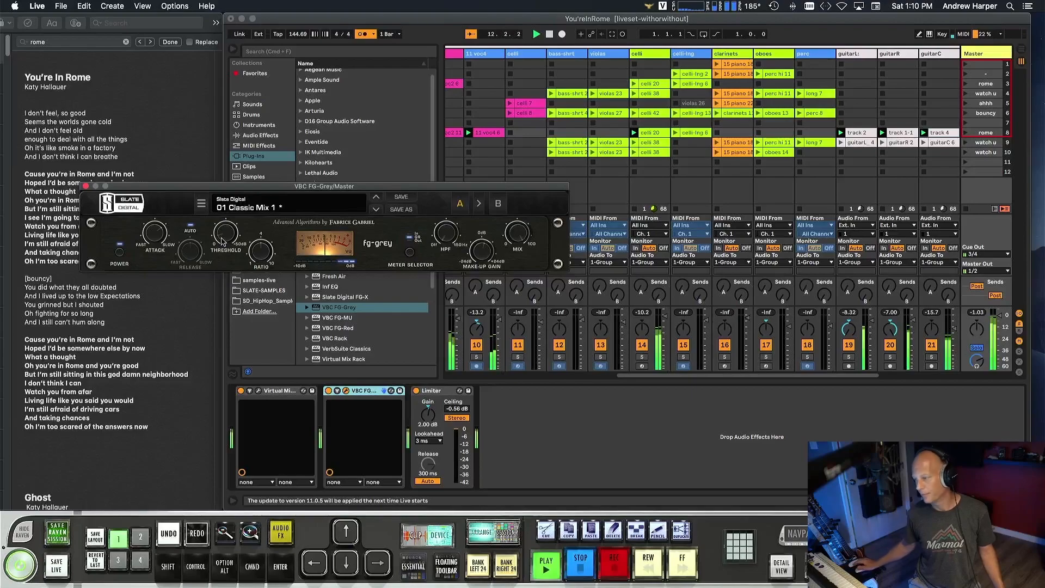
pyautogui.click(119, 255)
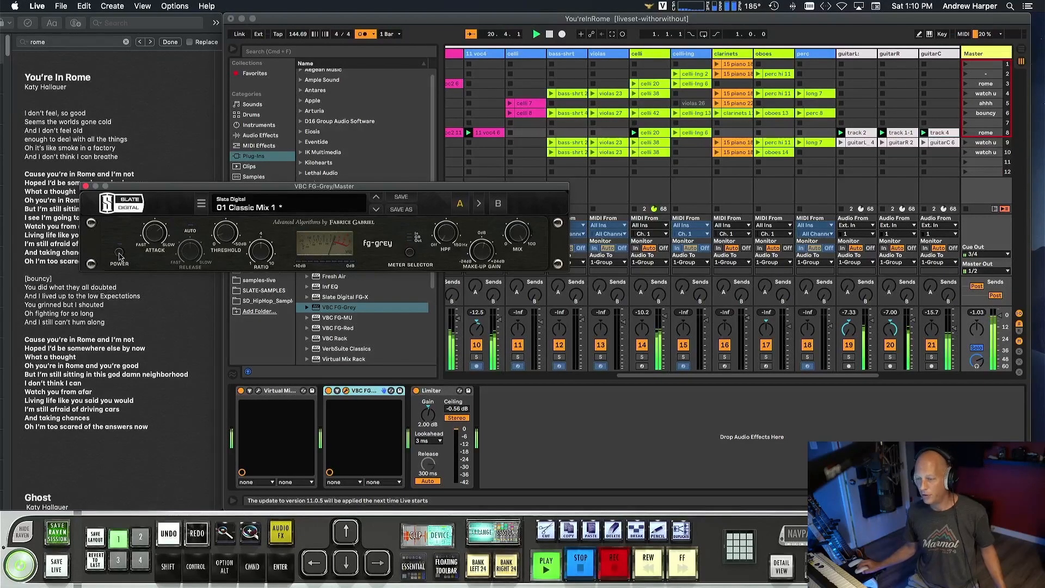
pyautogui.click(119, 255)
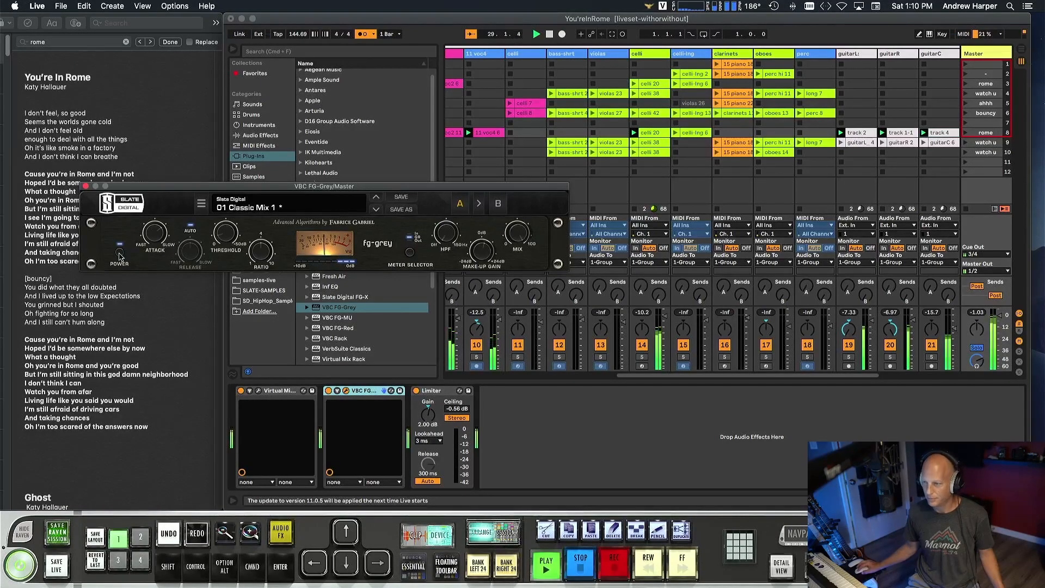
# Compare the mix with the Master's FG-Grey powered off and on again, stop playback, and close the compressor.
pyautogui.click(120, 255)
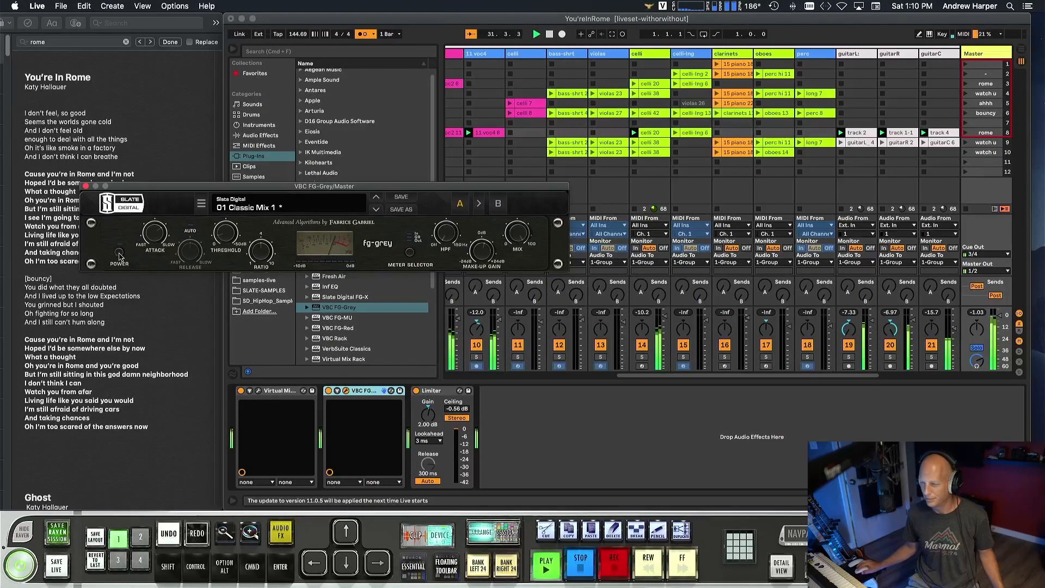
pyautogui.click(121, 255)
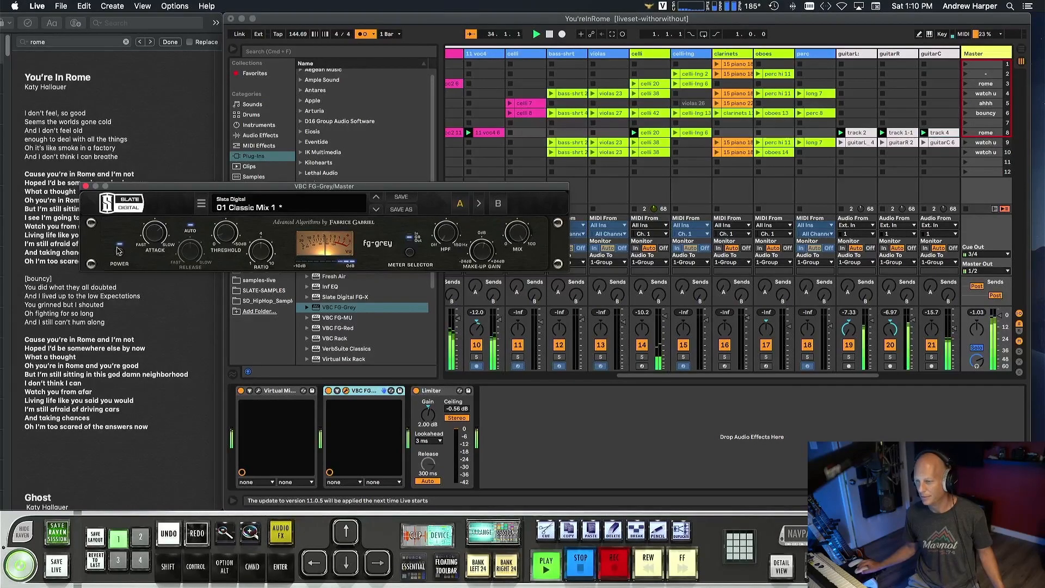
pyautogui.press('space')
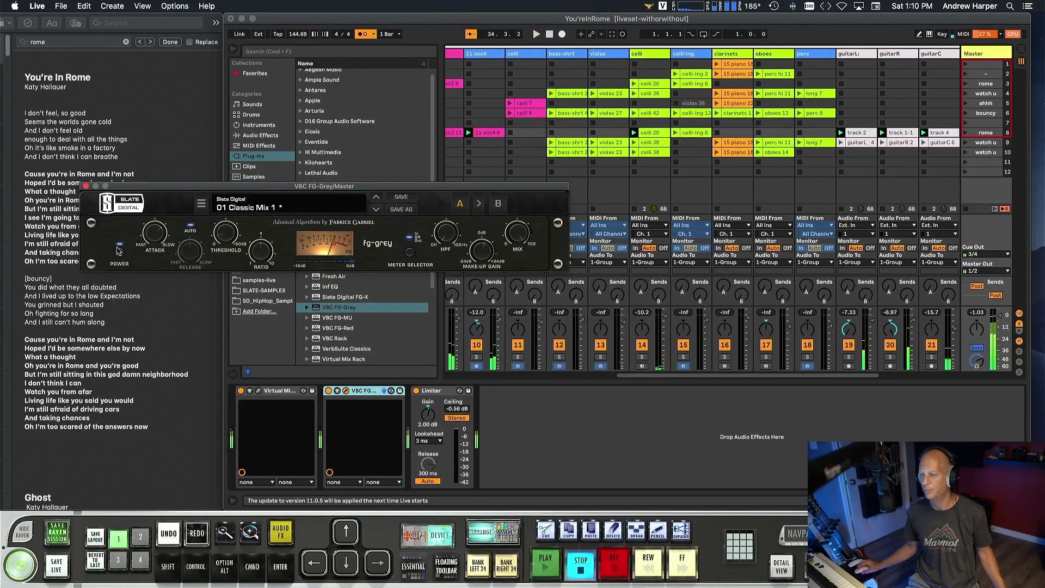
pyautogui.moveTo(90, 188); pyautogui.dragTo(90, 187)
pyautogui.click(85, 186)
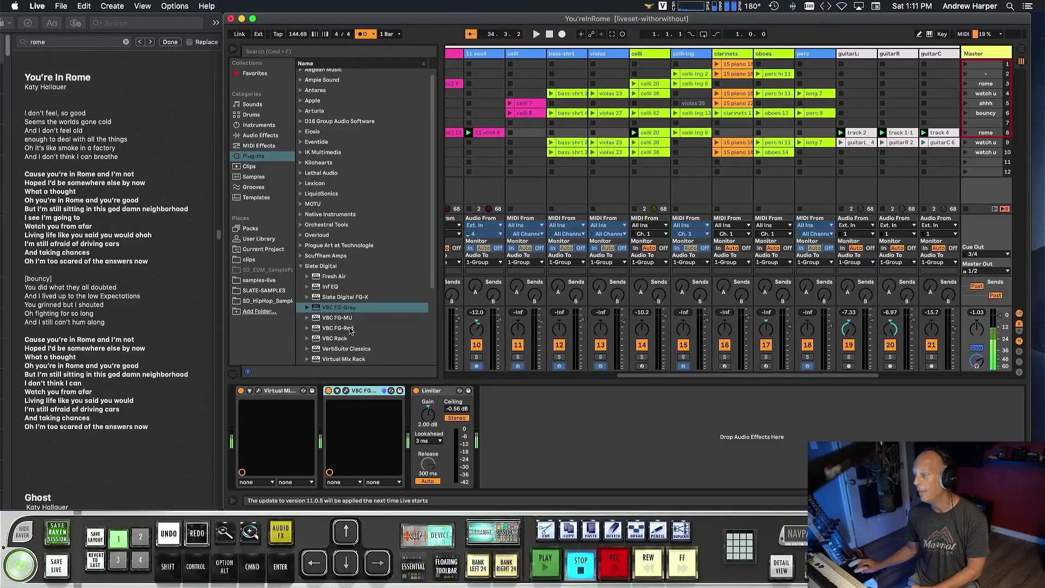
# Turn on Group Bypass for the Virtual Mixbuss in the Master's Virtual Mix Rack and restart playback.
pyautogui.click(259, 391)
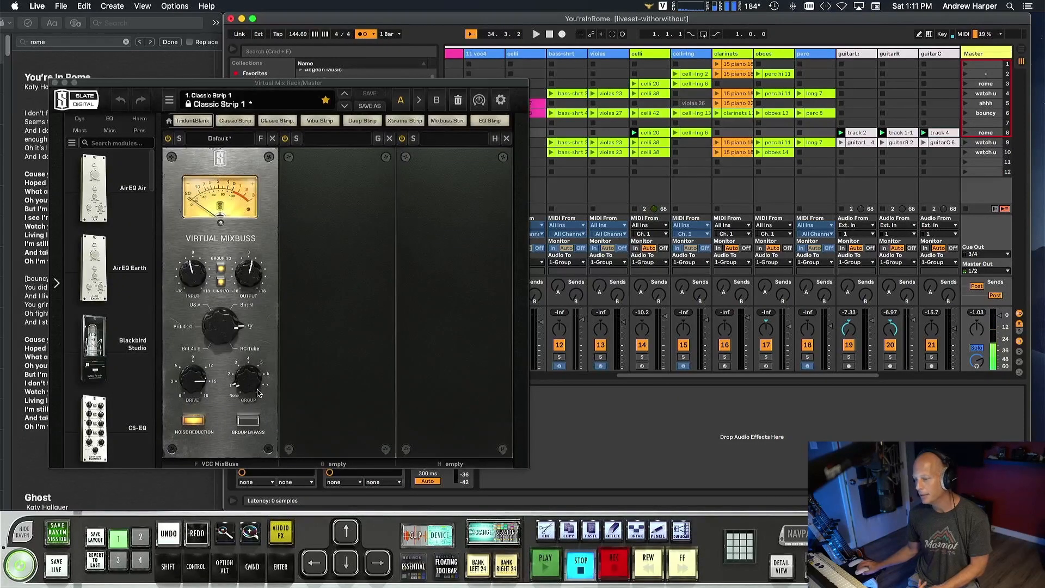
pyautogui.click(249, 420)
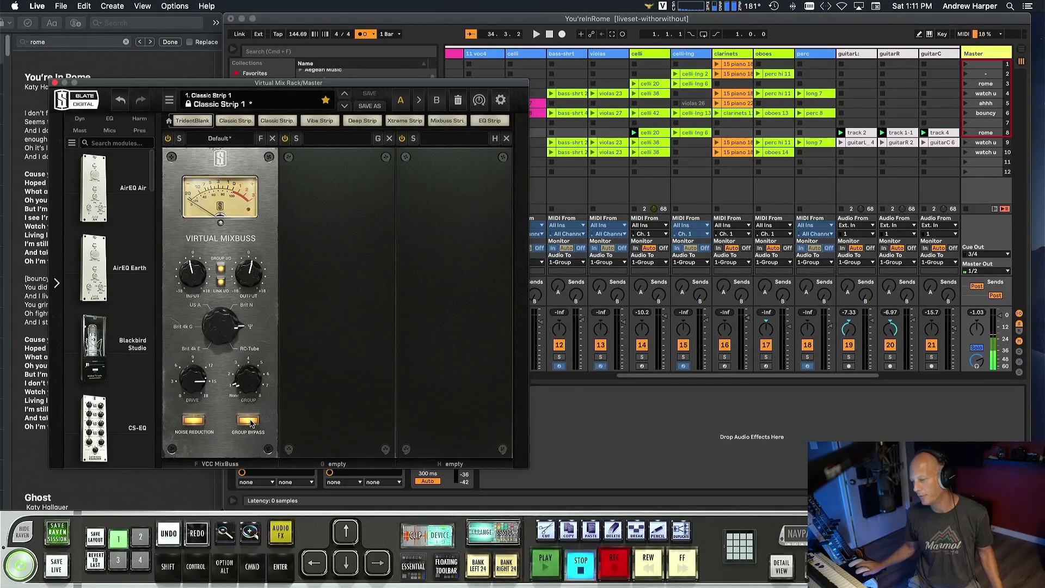
pyautogui.press('space')
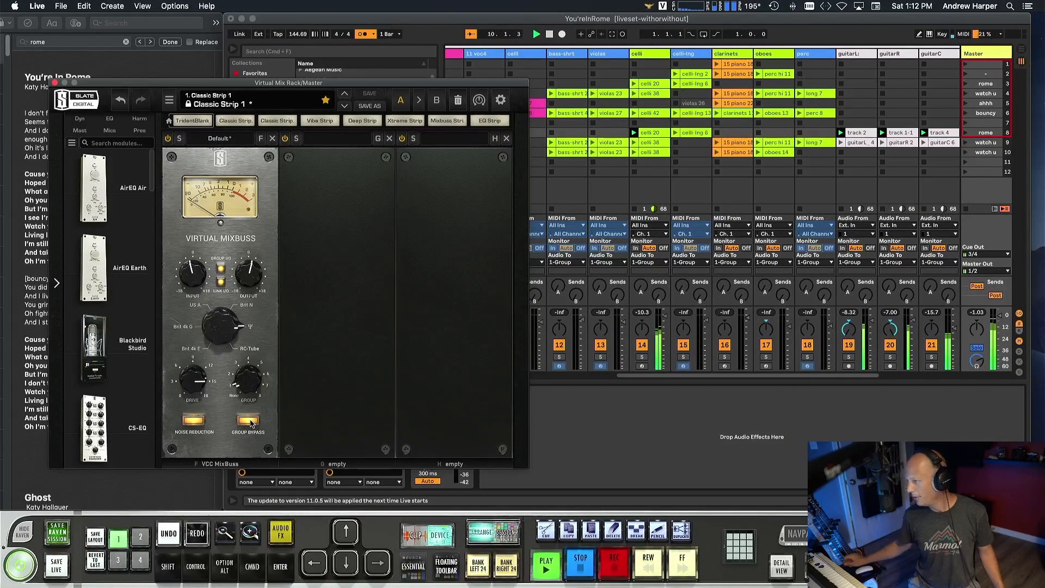
# Add a VCC Channel module before the FG-N in the 6 Bass track's Virtual Mix Rack, and hide the browser.
pyautogui.hscroll(-5, 614, 98)
pyautogui.hscroll(-3, 614, 98)
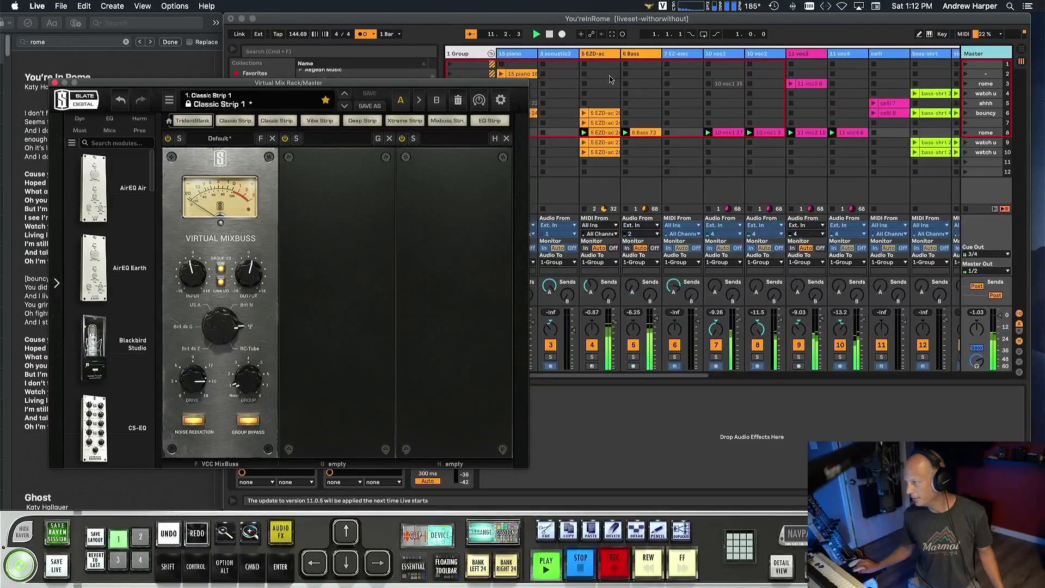
pyautogui.click(636, 55)
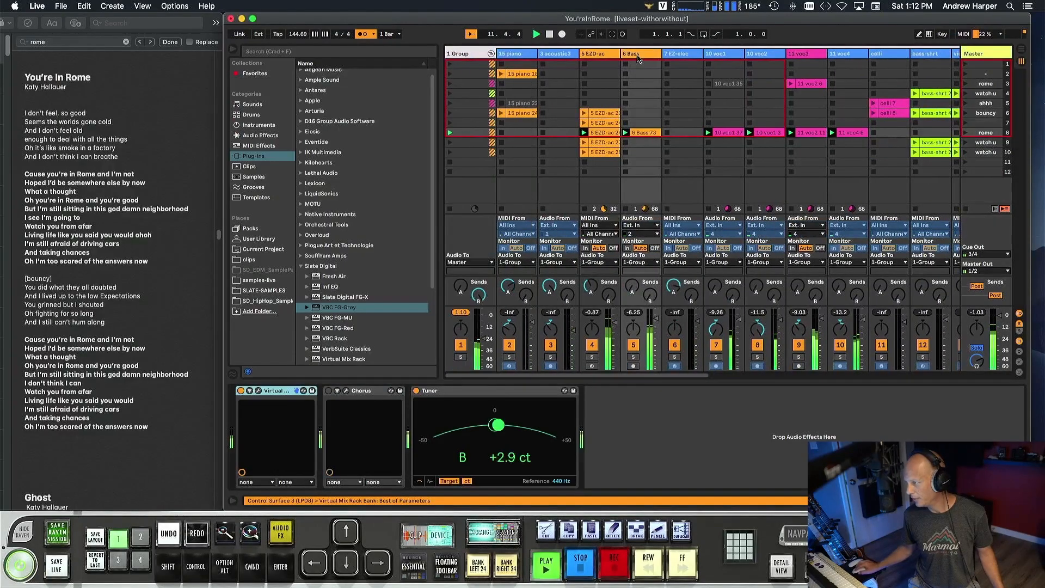
pyautogui.click(258, 390)
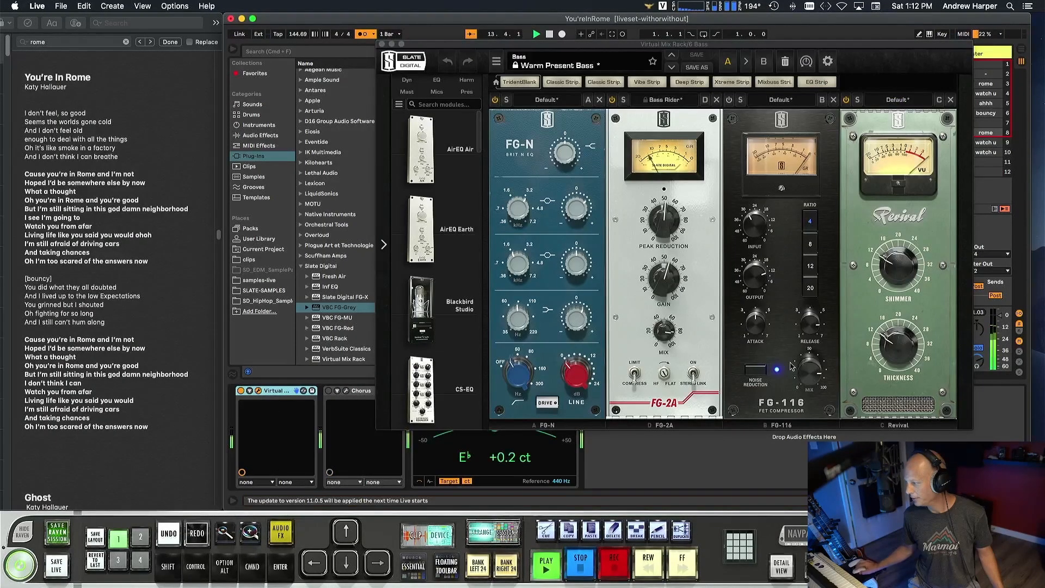
pyautogui.scroll(-5, 459, 310)
pyautogui.scroll(-3, 460, 310)
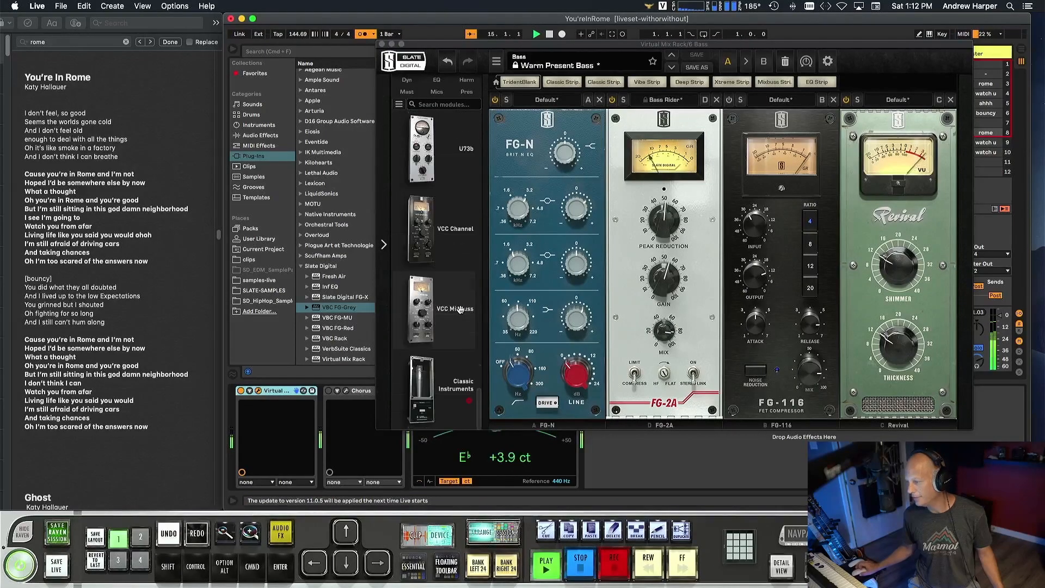
pyautogui.moveTo(456, 228); pyautogui.dragTo(550, 256)
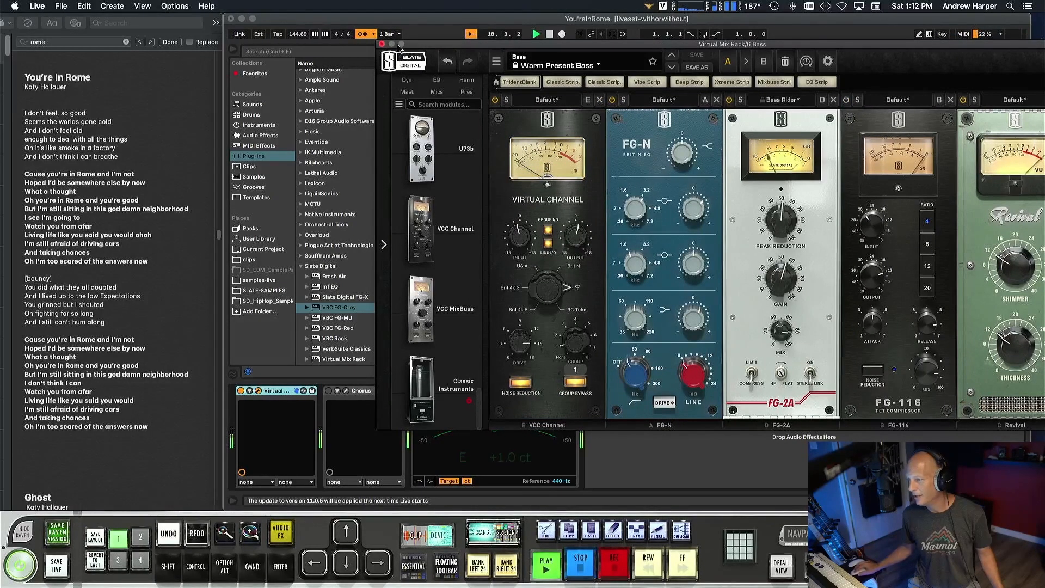
pyautogui.click(382, 45)
pyautogui.click(233, 50)
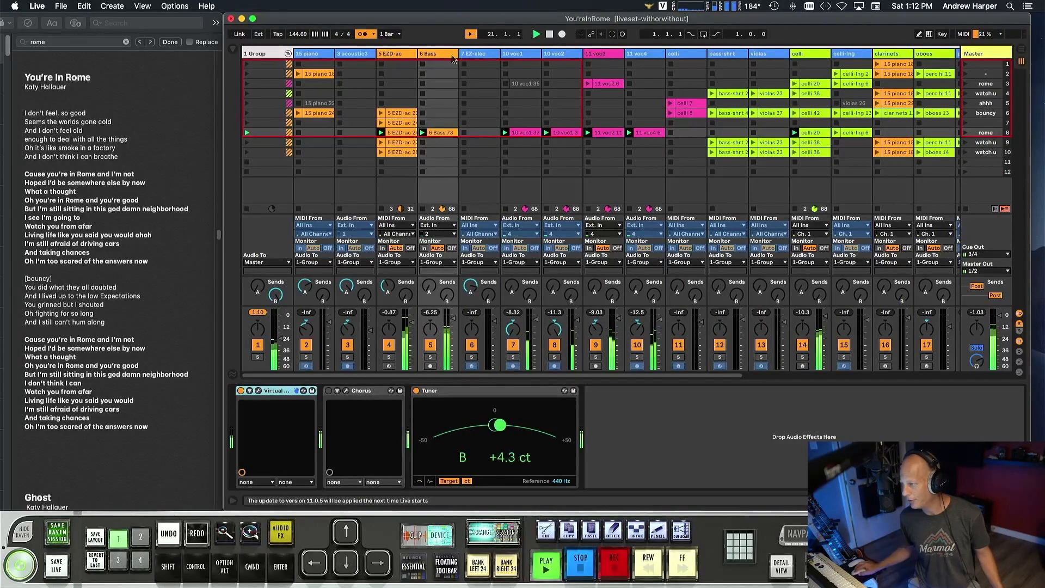
# Adjust the group control of the Virtual Channel module in the 10 voc1 track's Virtual Mix Rack.
pyautogui.click(433, 55)
pyautogui.hscroll(1, 434, 55)
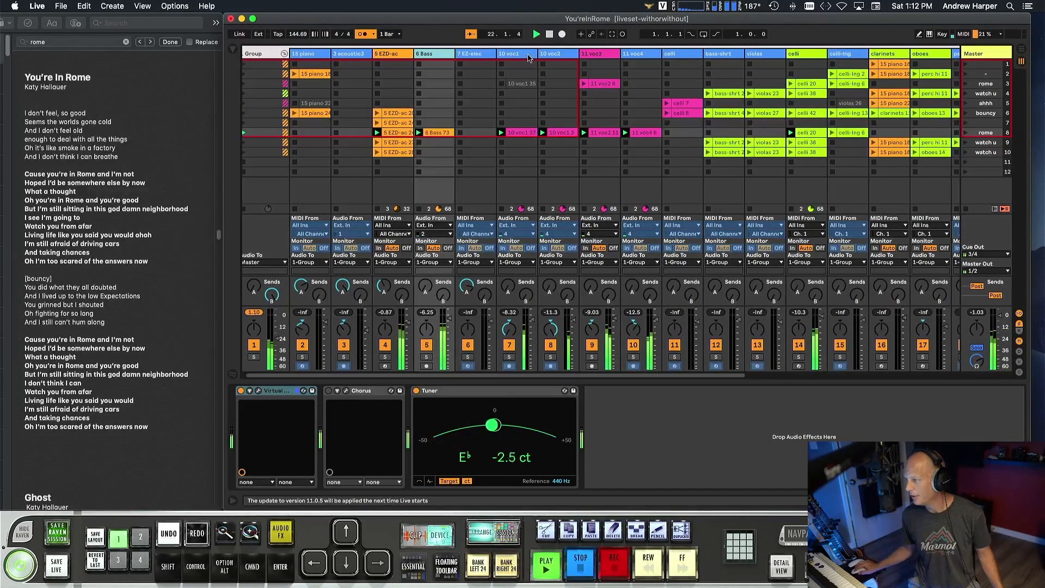
pyautogui.click(528, 58)
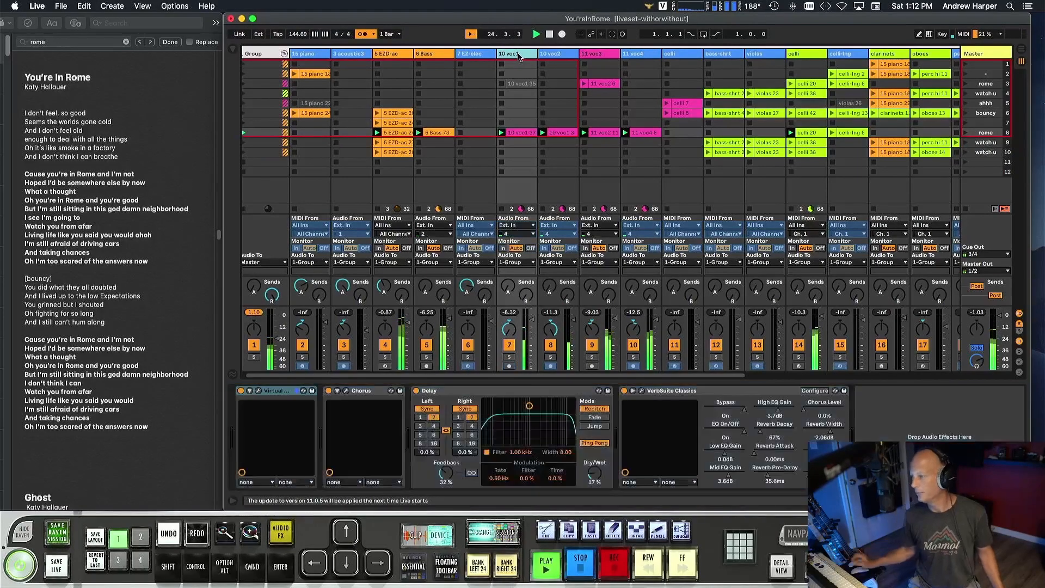
pyautogui.click(259, 391)
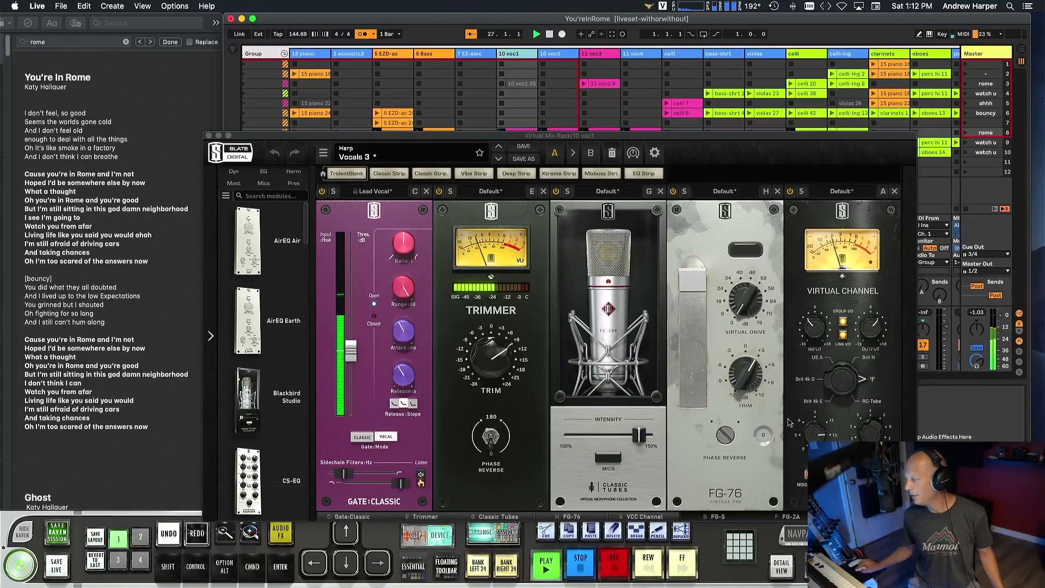
pyautogui.click(860, 436)
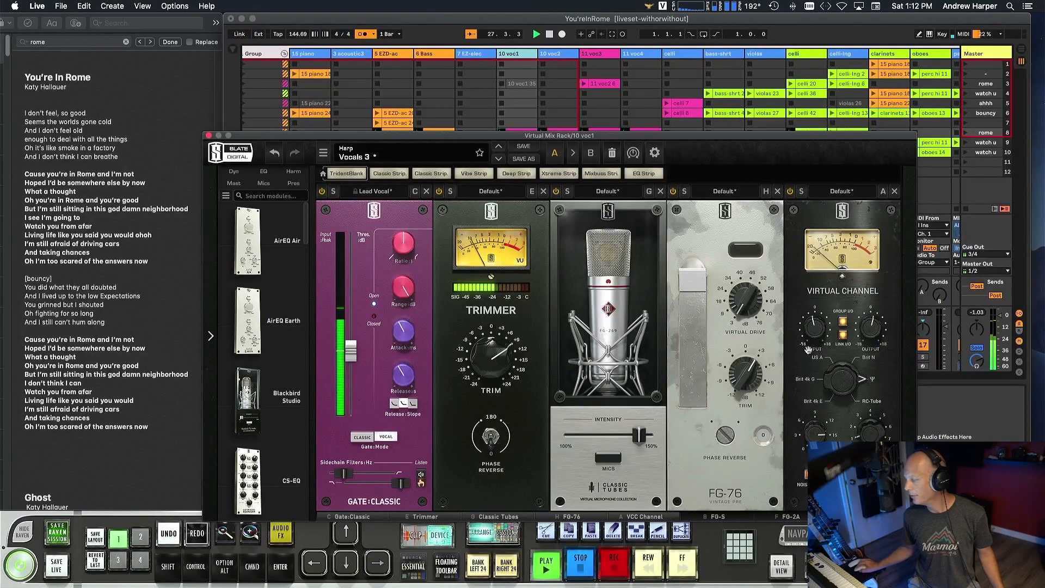
pyautogui.click(209, 136)
# Check the Virtual Channel module in the Virtual Mix Racks of the 10 voc2, 11 voc3 and 11 voc4 tracks.
pyautogui.click(558, 55)
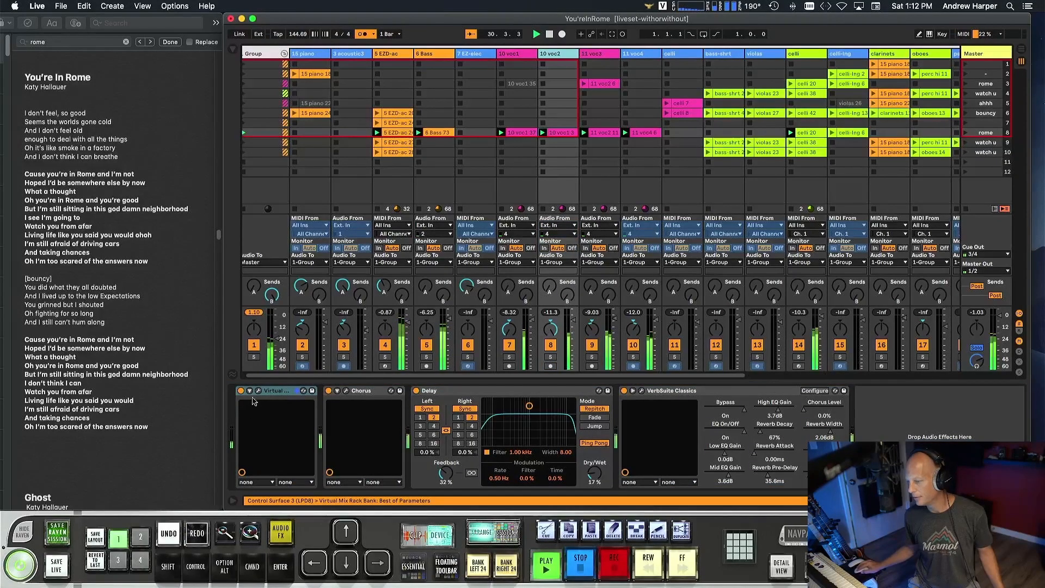
pyautogui.click(258, 391)
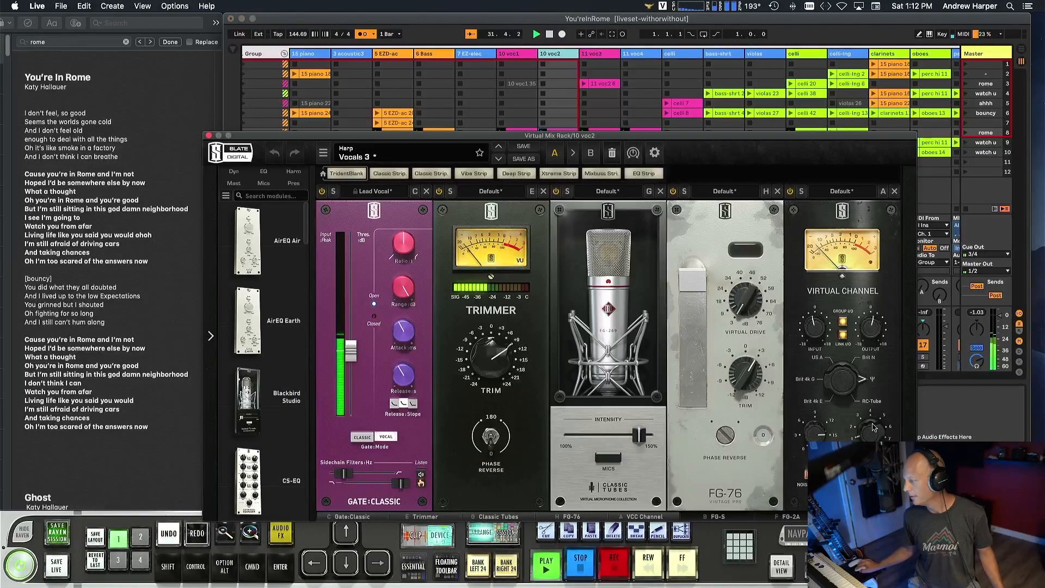
pyautogui.click(209, 136)
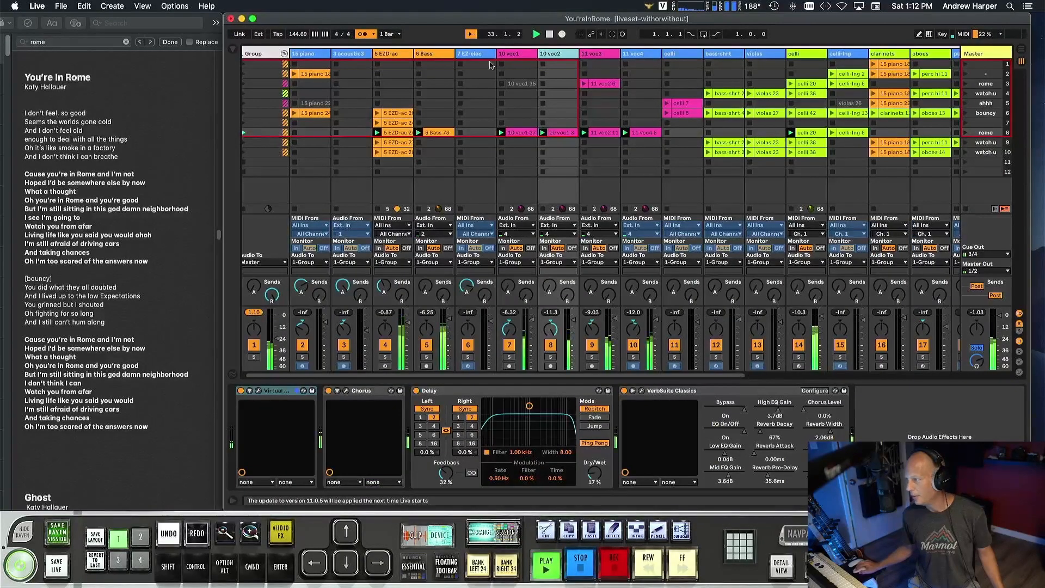
pyautogui.click(602, 76)
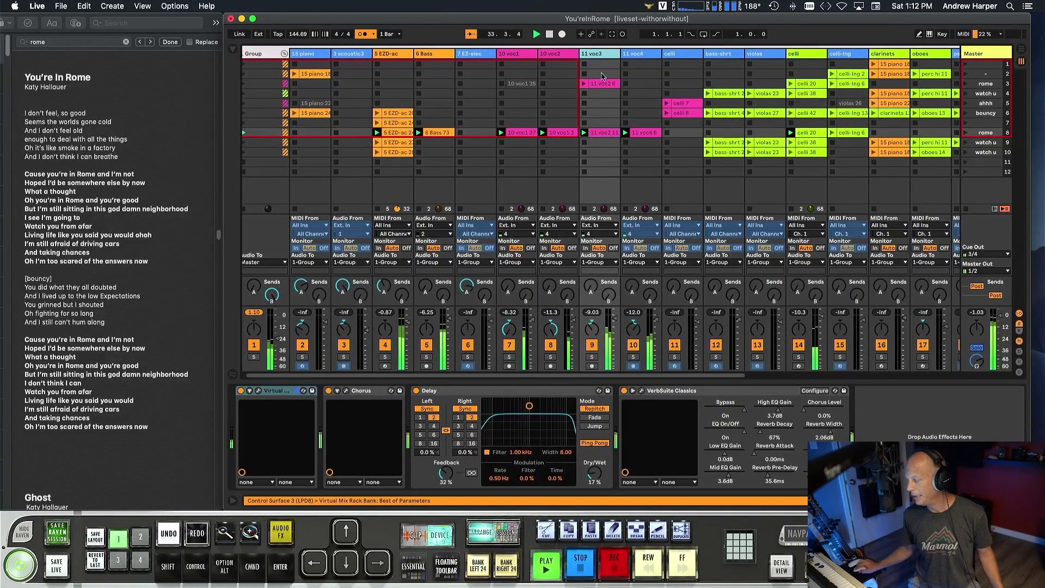
pyautogui.click(258, 391)
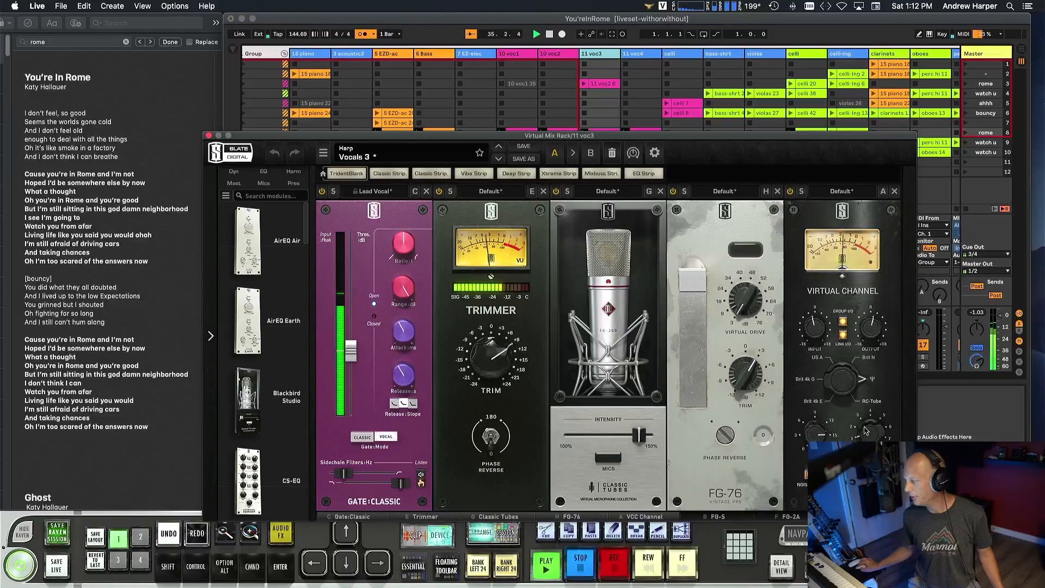
pyautogui.click(209, 135)
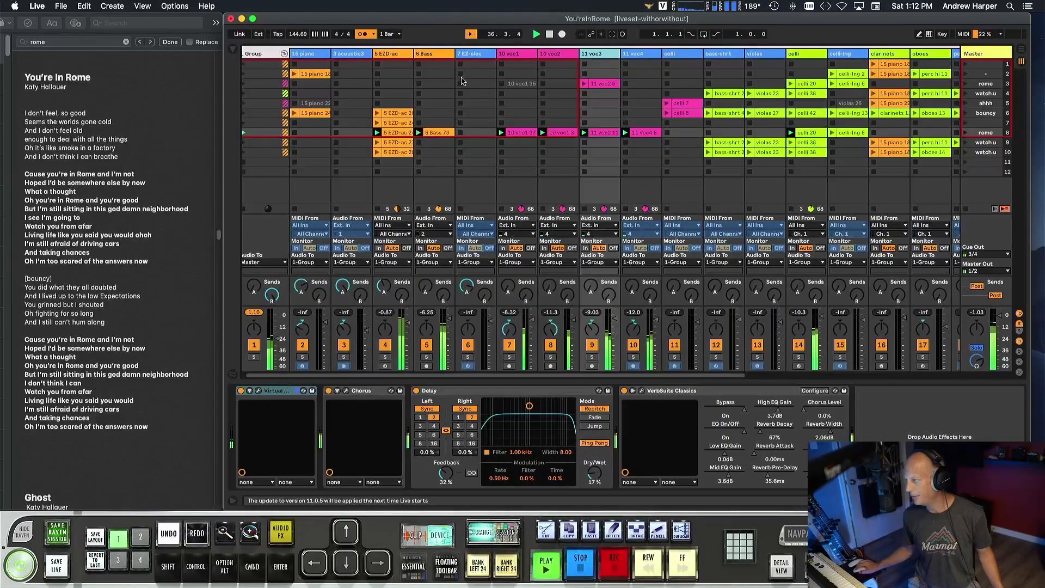
pyautogui.click(640, 56)
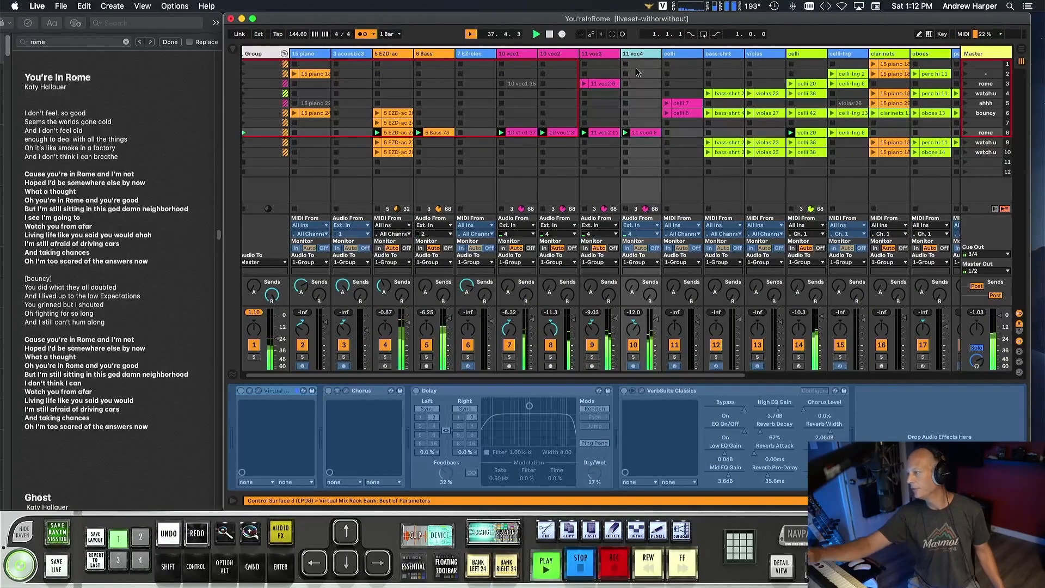
pyautogui.click(259, 390)
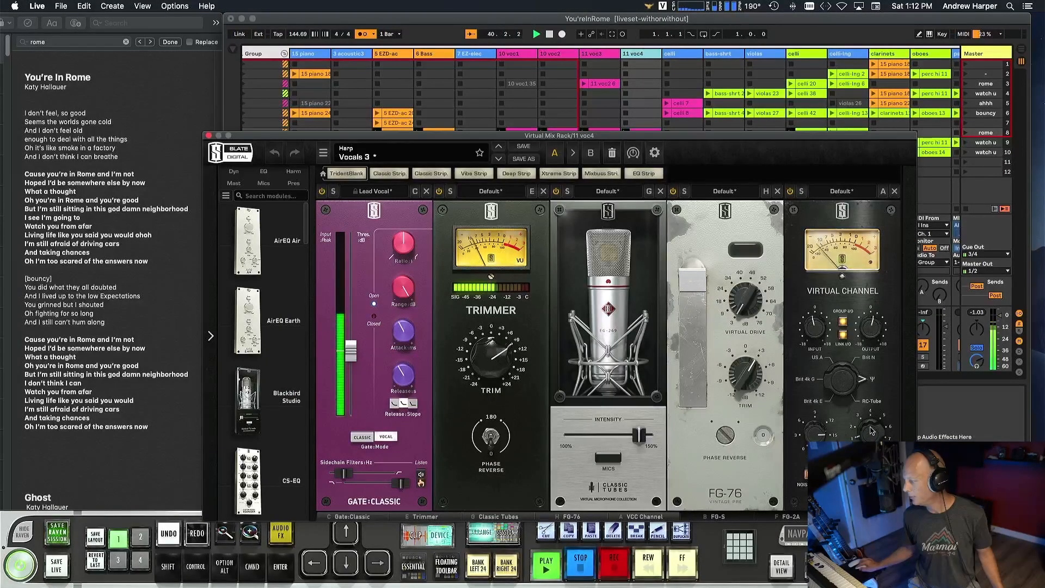
pyautogui.click(208, 137)
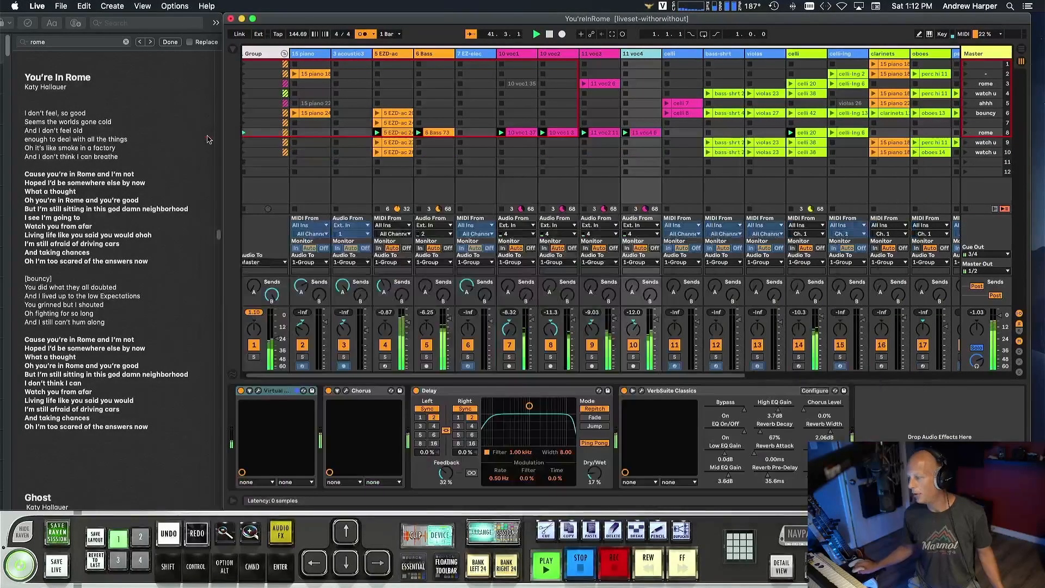
# Unfreeze the bass-shrt track.
pyautogui.hscroll(5, 461, 113)
pyautogui.hscroll(5, 461, 113)
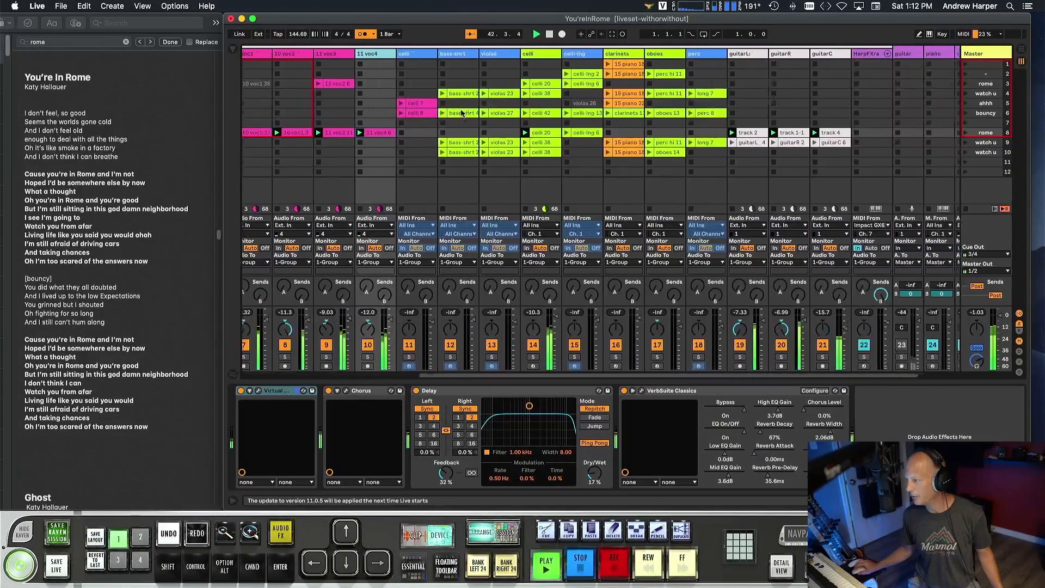
pyautogui.click(437, 54)
pyautogui.hscroll(1, 557, 66)
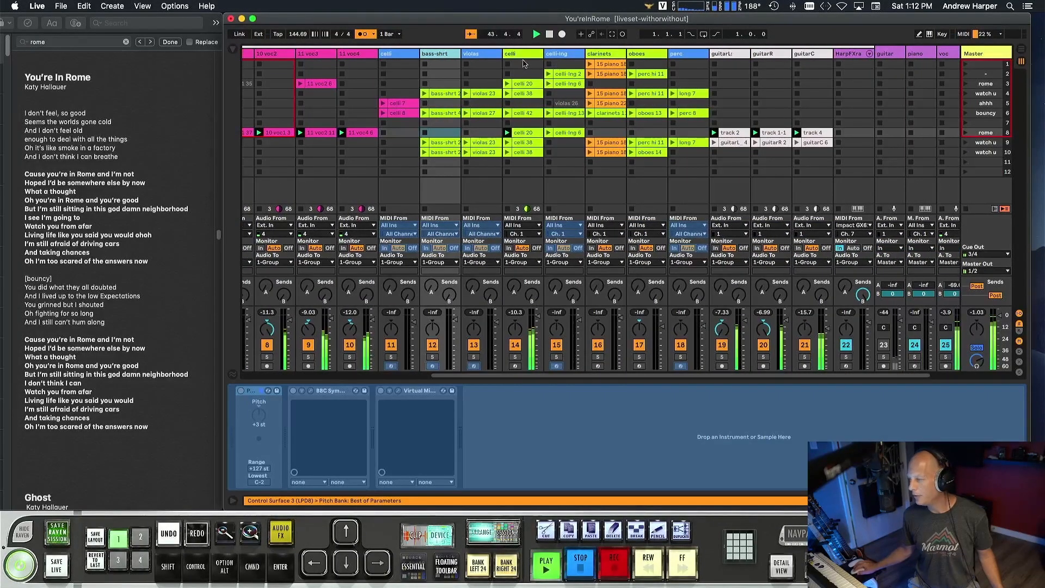
pyautogui.click(485, 55)
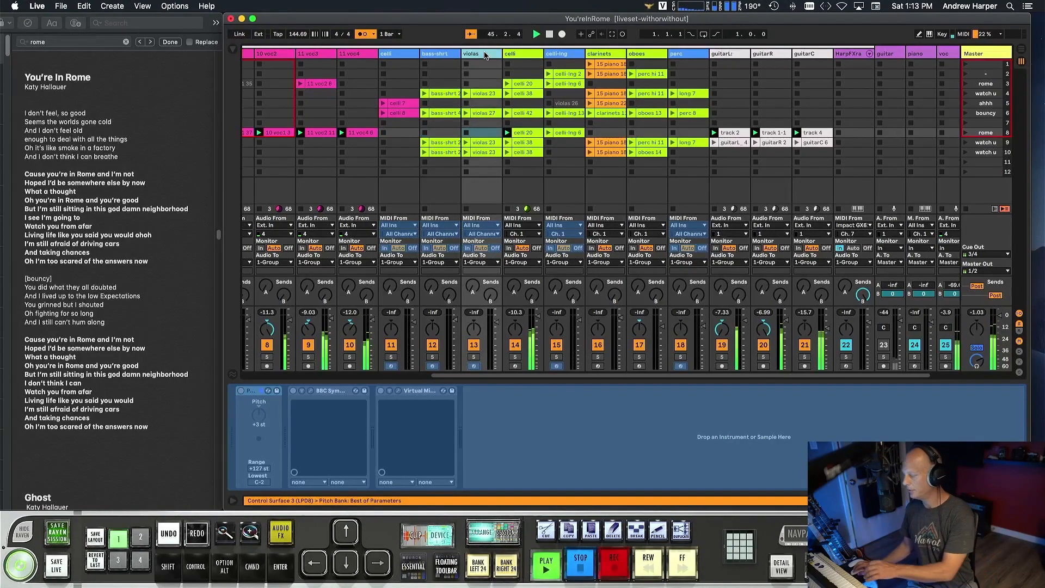
pyautogui.click(412, 55)
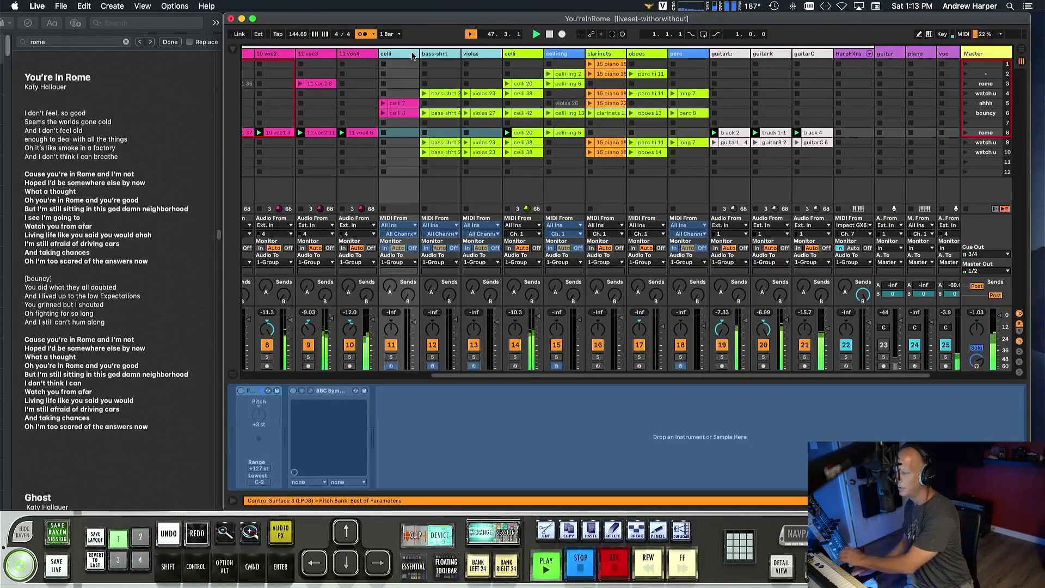
pyautogui.moveTo(414, 321); pyautogui.dragTo(415, 304)
pyautogui.click(445, 191)
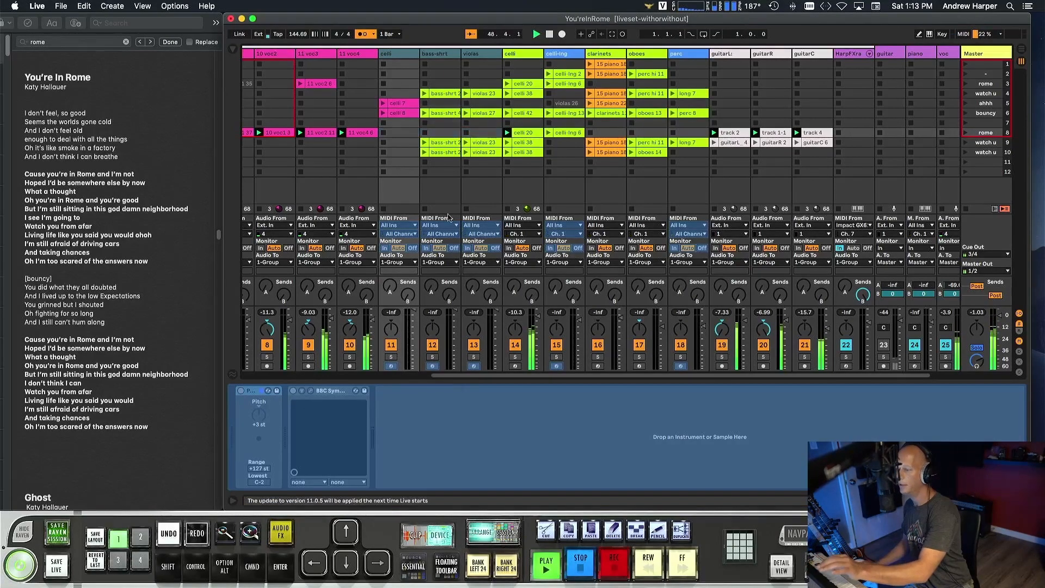
pyautogui.press('alt+shift+super+f')
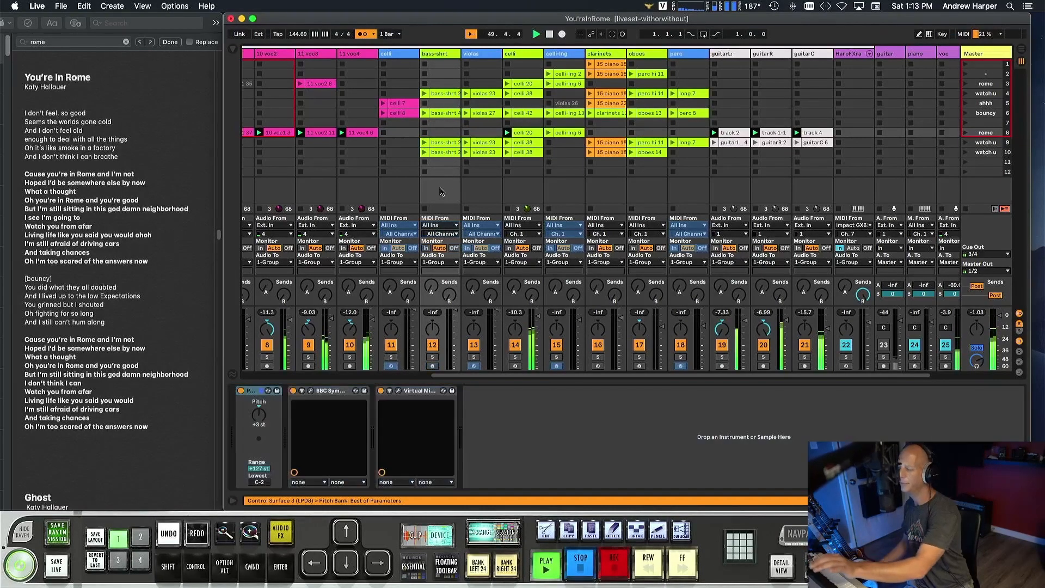
# Unfreeze the celli track beside 11 voc4 and the violas track.
pyautogui.click(413, 191)
pyautogui.press('alt+shift+super+f')
pyautogui.click(464, 196)
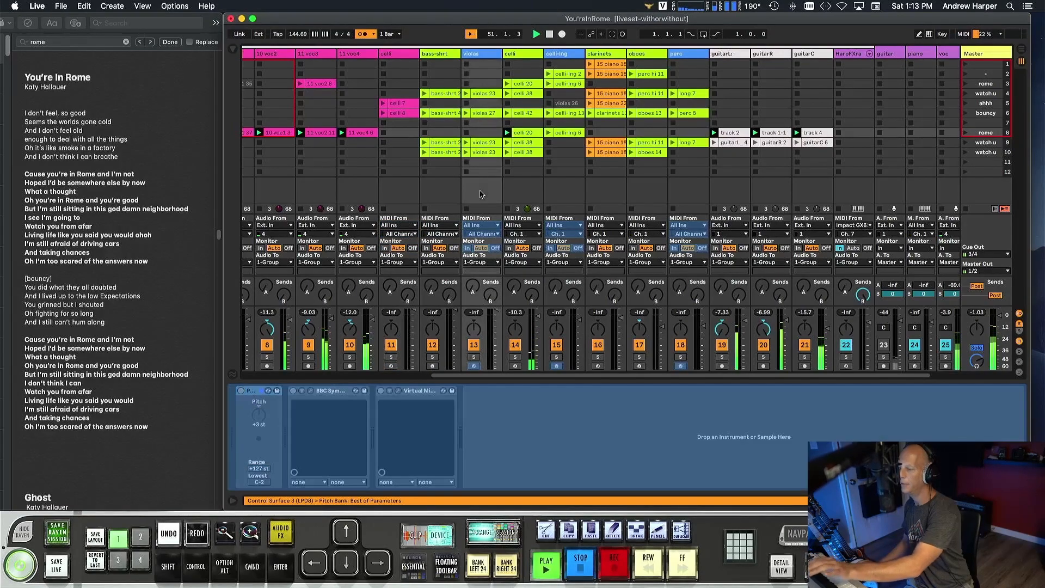
pyautogui.press('alt+shift+super+f')
# Add the VMR-Basic preset after the BBC Symphony Orchestra device on the celli track beside 11 voc4.
pyautogui.click(404, 58)
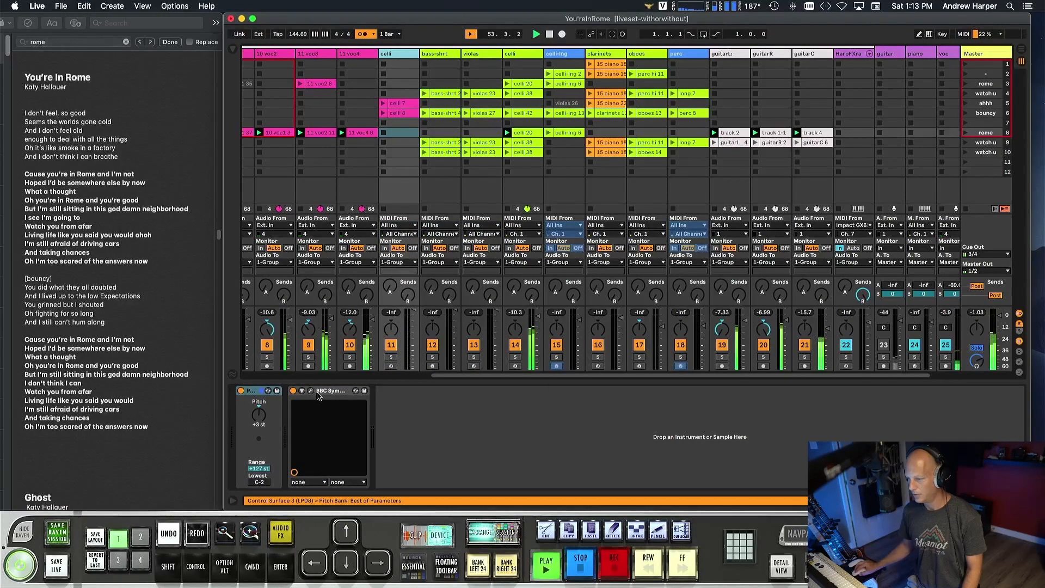
pyautogui.click(321, 390)
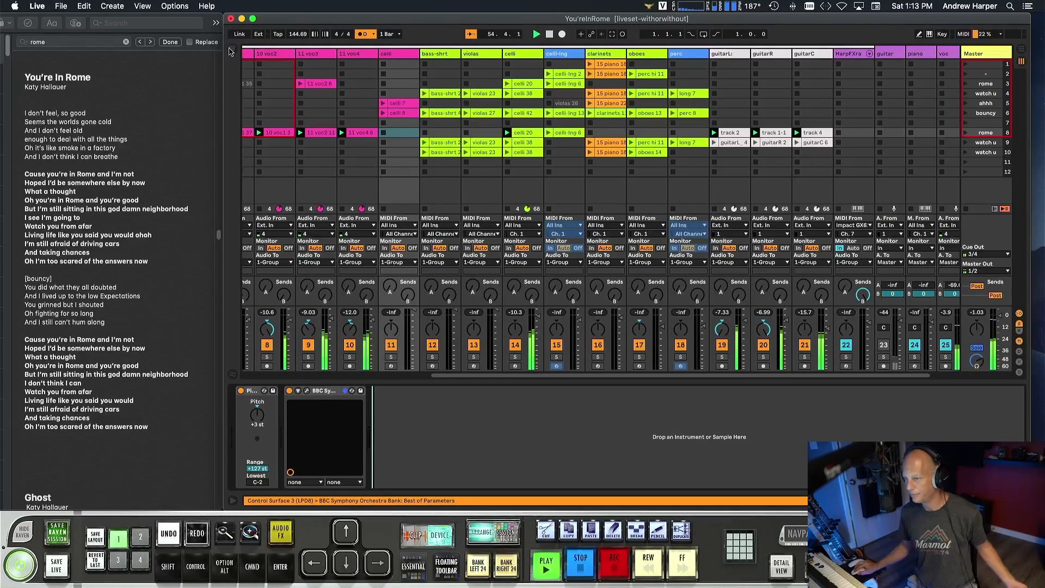
pyautogui.click(229, 52)
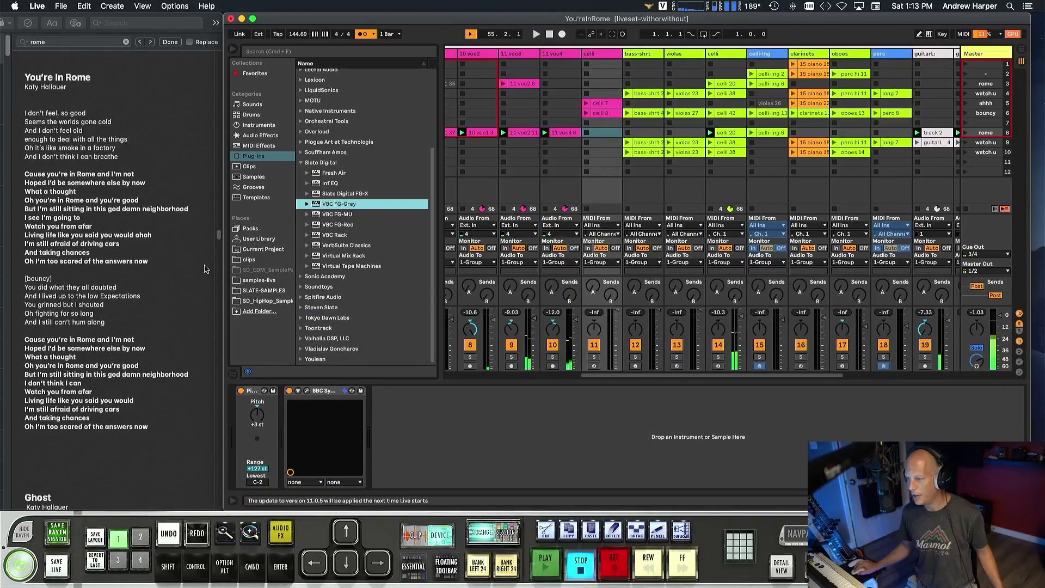
pyautogui.click(251, 239)
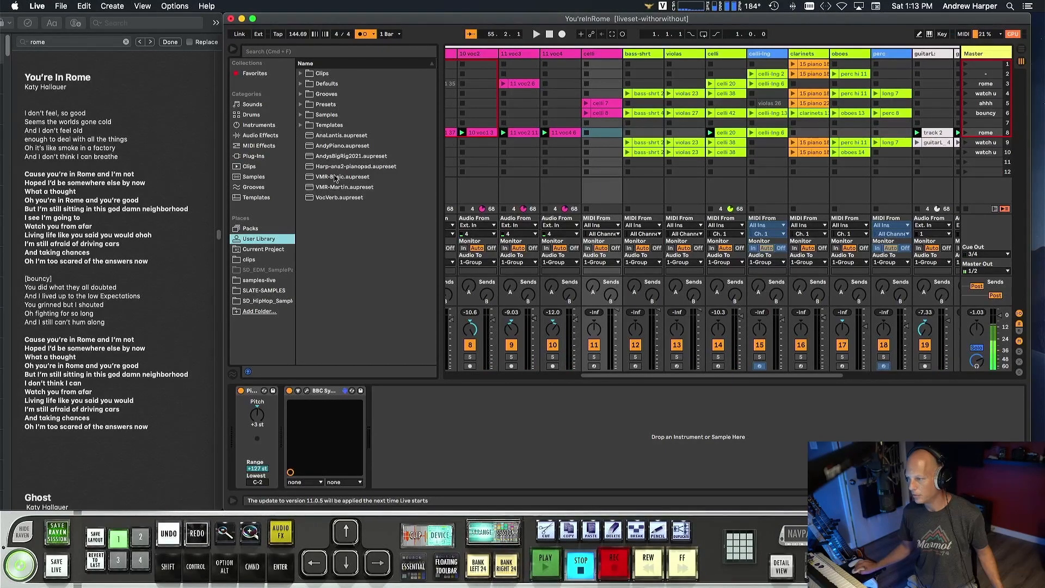
pyautogui.moveTo(334, 177); pyautogui.dragTo(432, 445)
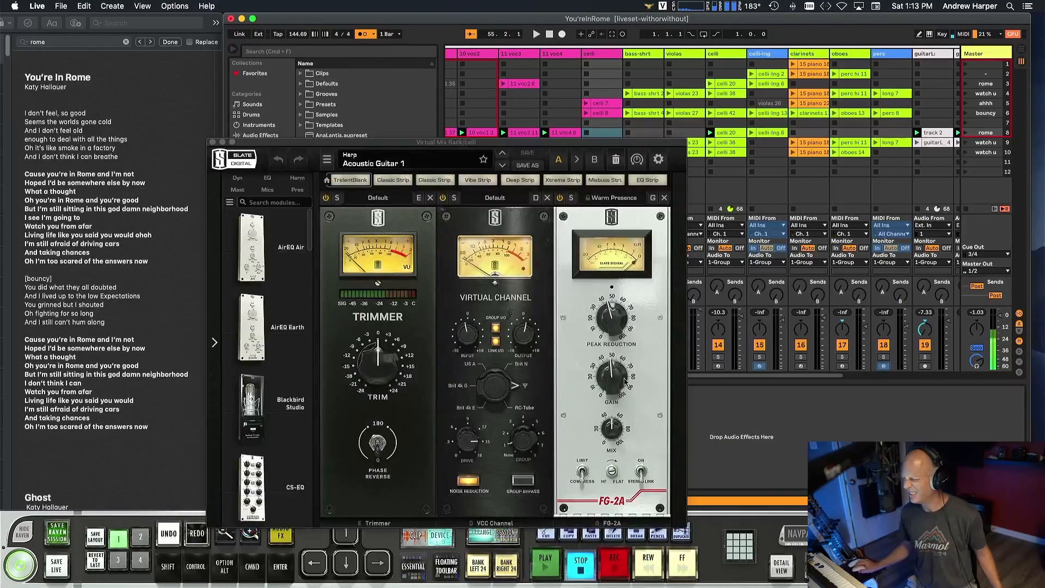
pyautogui.click(213, 143)
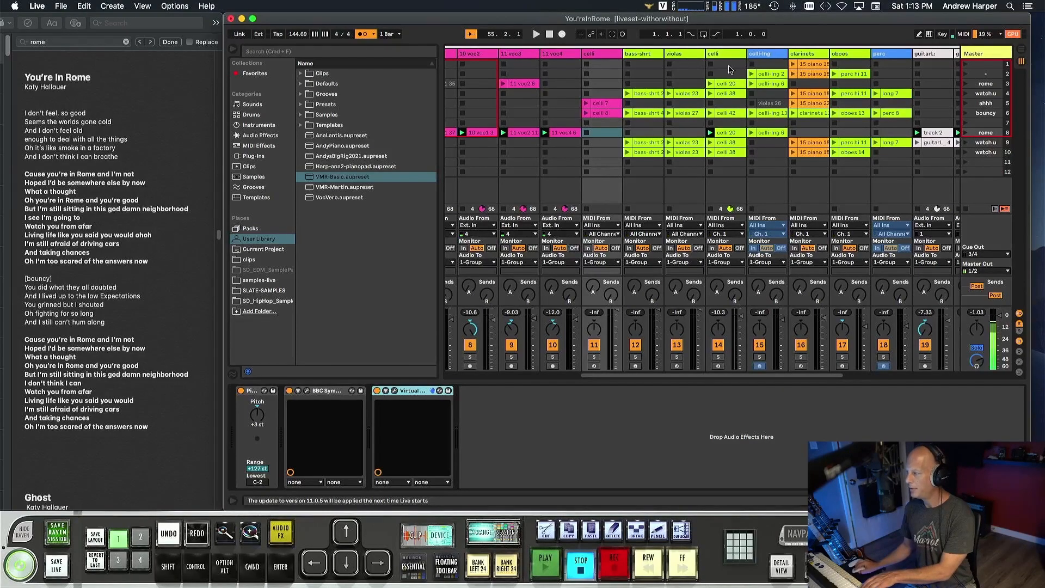
# Adjust the group control of the Virtual Channel module in the bass-shrt track's Virtual Mix Rack.
pyautogui.click(654, 191)
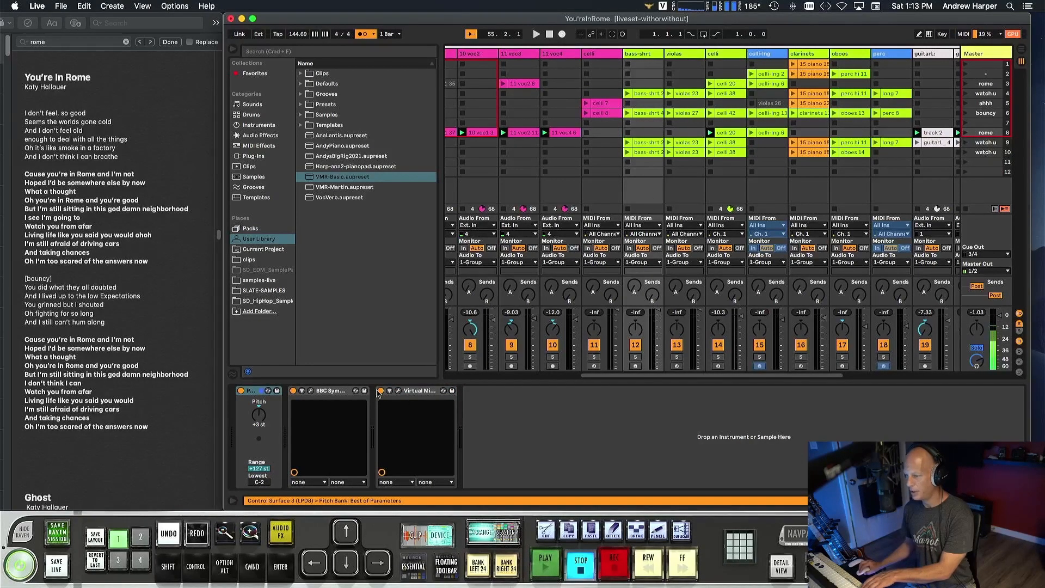
pyautogui.click(400, 392)
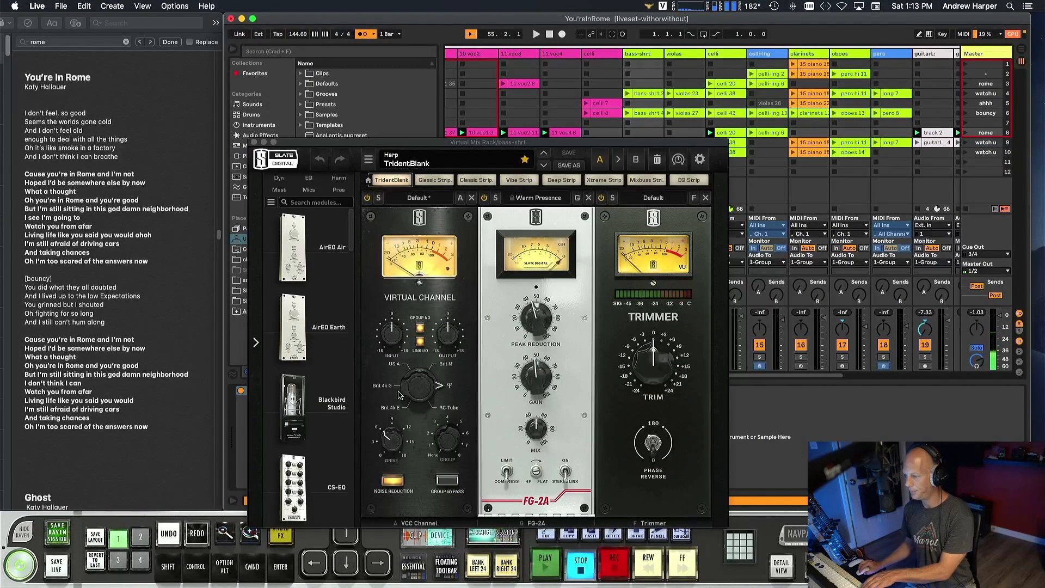
pyautogui.moveTo(456, 431); pyautogui.dragTo(456, 426)
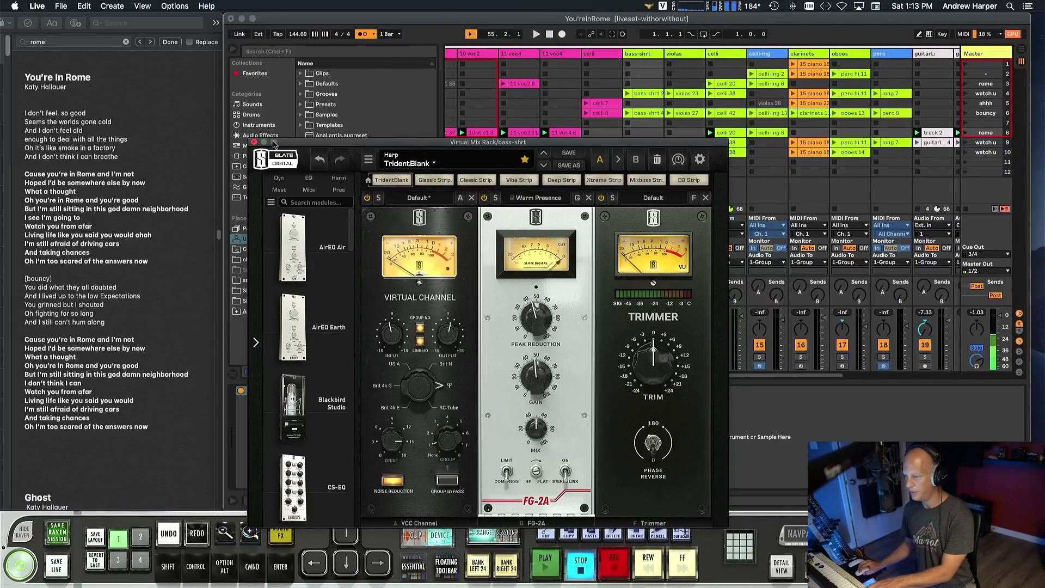
pyautogui.click(253, 142)
# Check the Virtual Channel module in the Virtual Mix Racks of the violas track and the adjacent celli track.
pyautogui.click(691, 53)
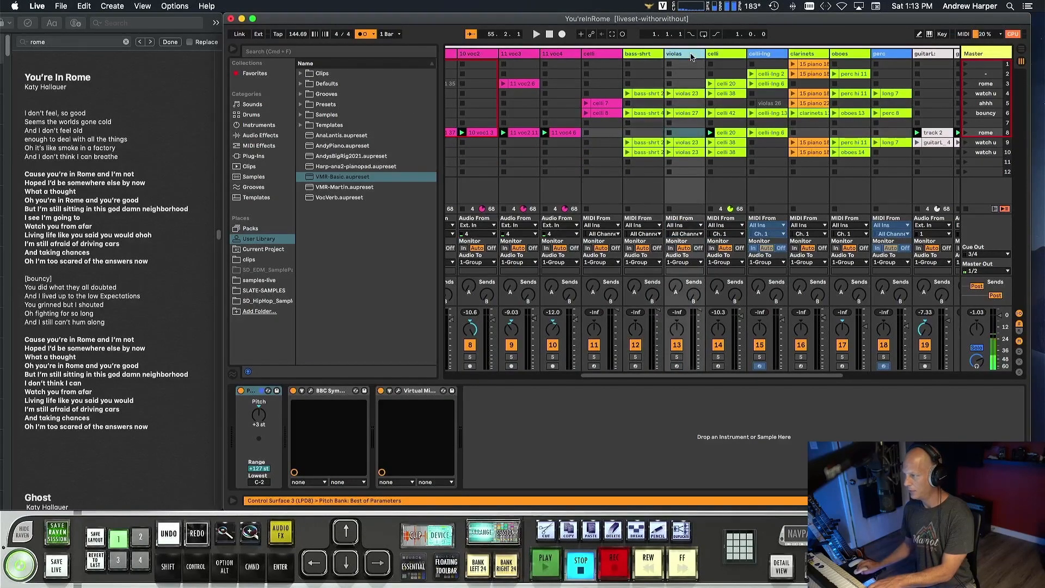
pyautogui.click(399, 392)
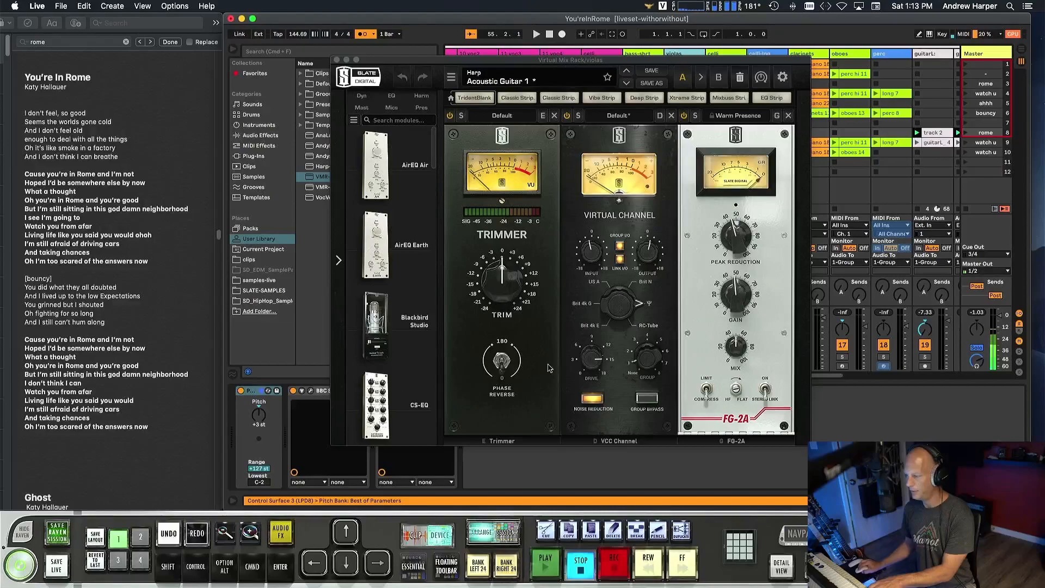
pyautogui.click(336, 60)
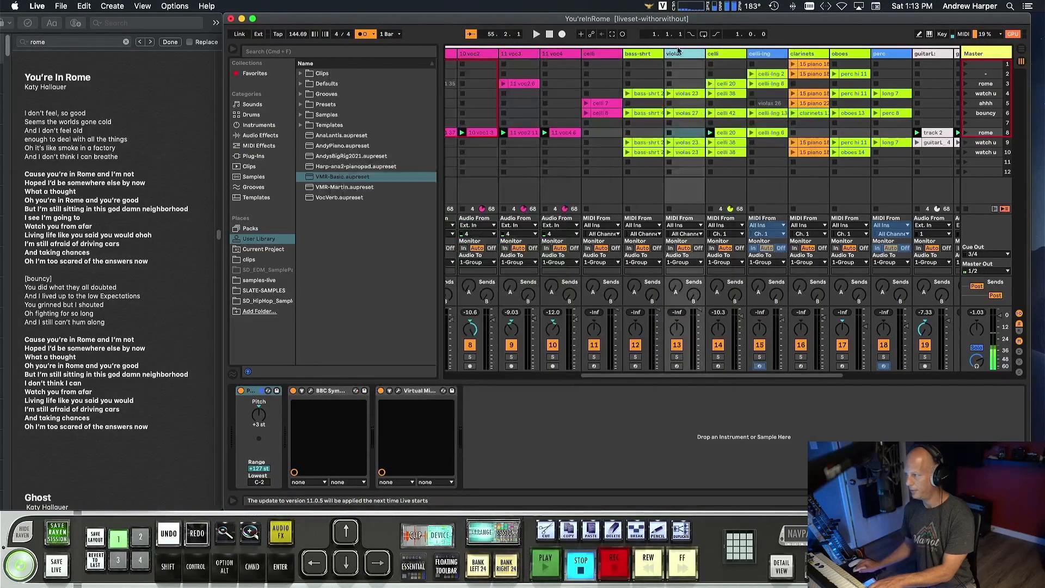
pyautogui.click(742, 54)
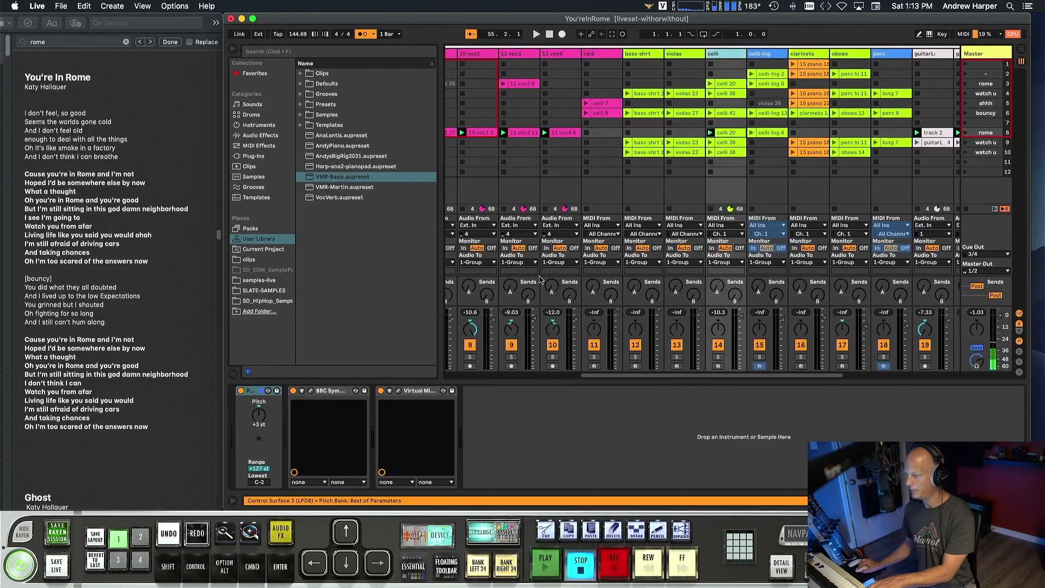
pyautogui.click(398, 391)
pyautogui.click(337, 60)
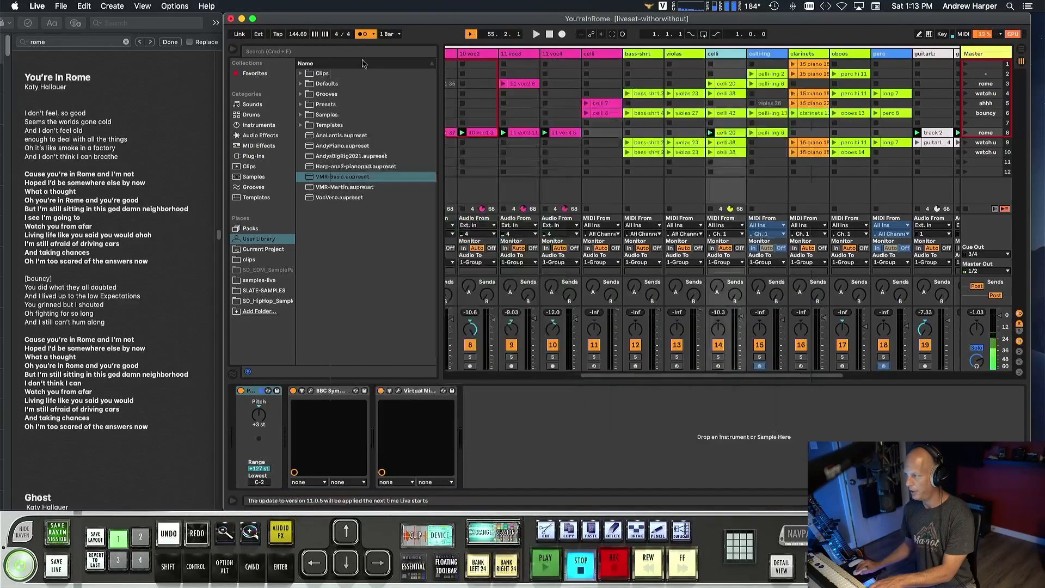
# Check the device chains of the celli-lng, clarinets, oboes and perc tracks, including the Virtual Mix Rack on clarinets.
pyautogui.click(775, 55)
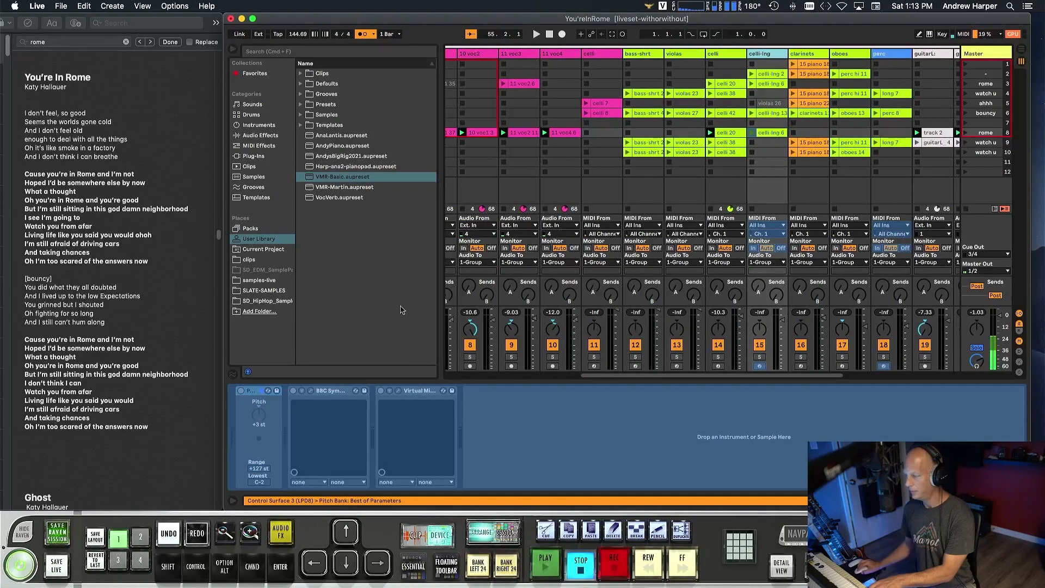
pyautogui.click(818, 54)
pyautogui.click(845, 53)
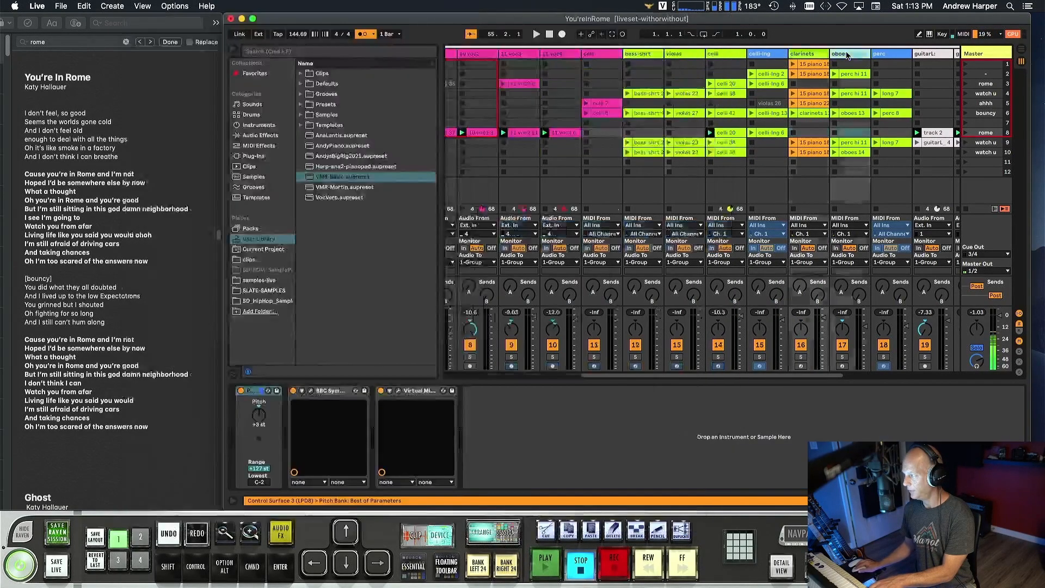
pyautogui.click(819, 53)
pyautogui.click(132, 18)
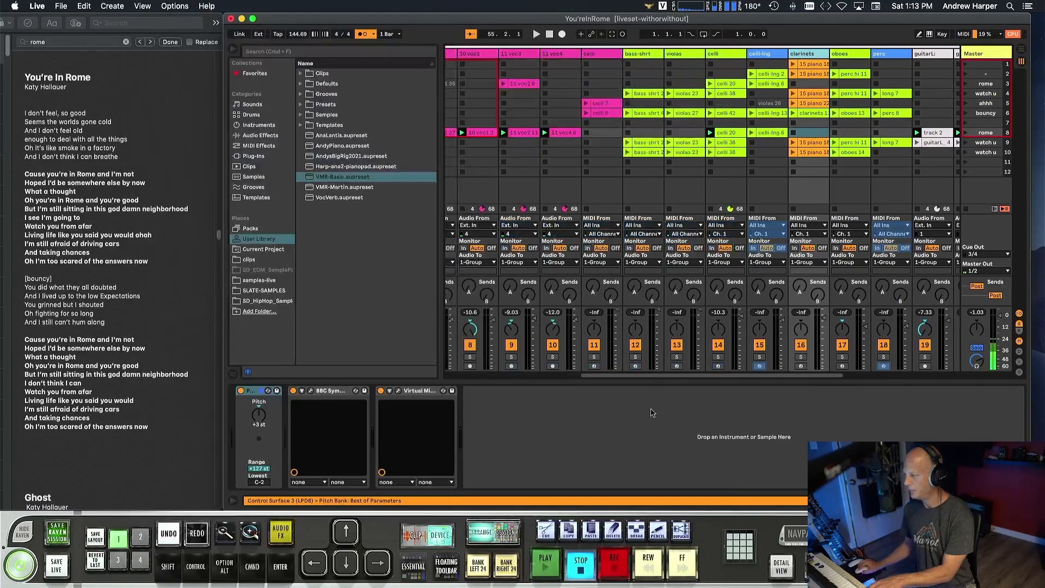
pyautogui.click(398, 391)
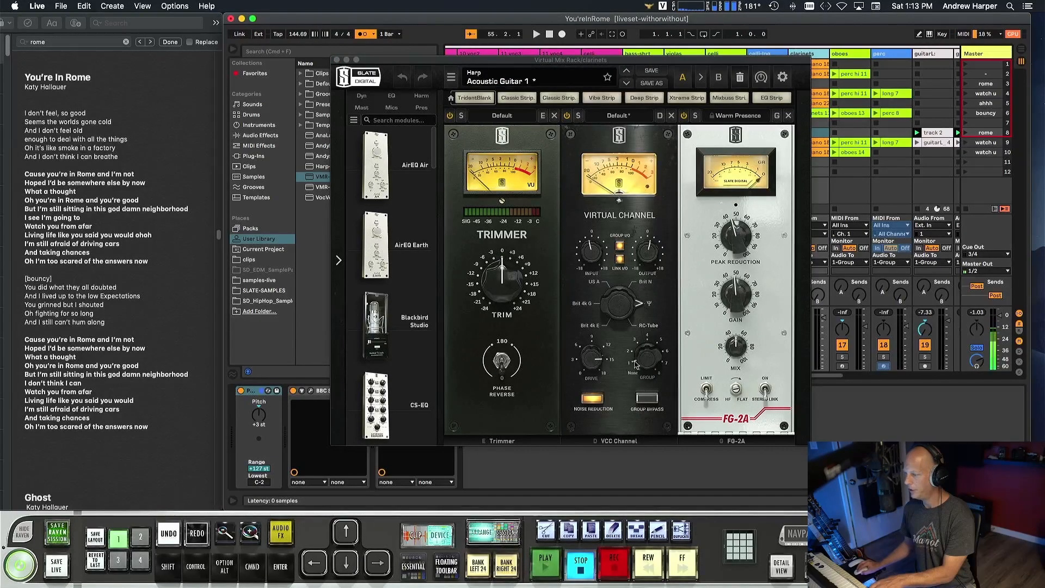
pyautogui.click(336, 60)
pyautogui.click(859, 54)
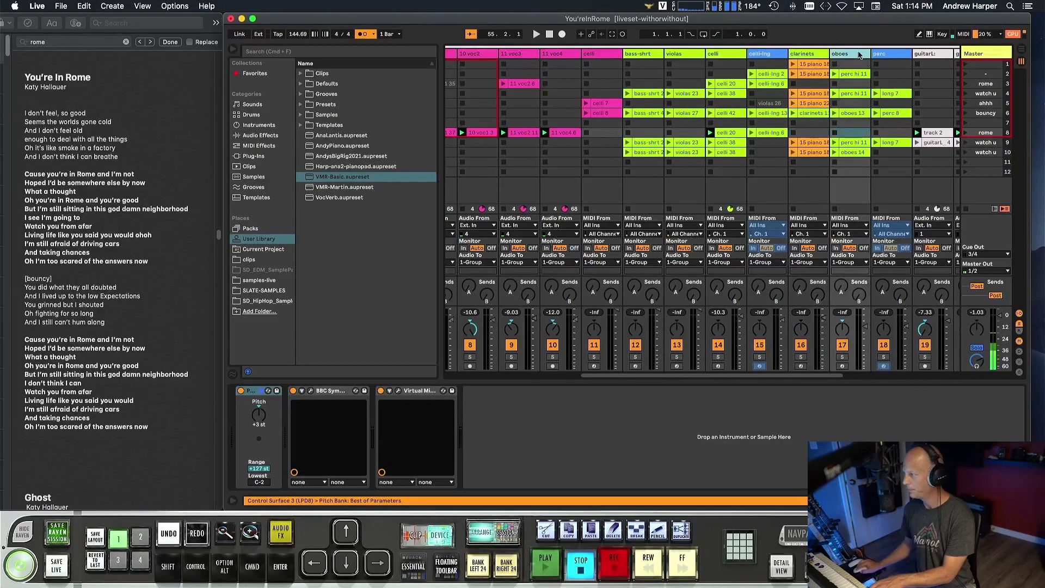
pyautogui.click(883, 55)
pyautogui.hscroll(5, 835, 75)
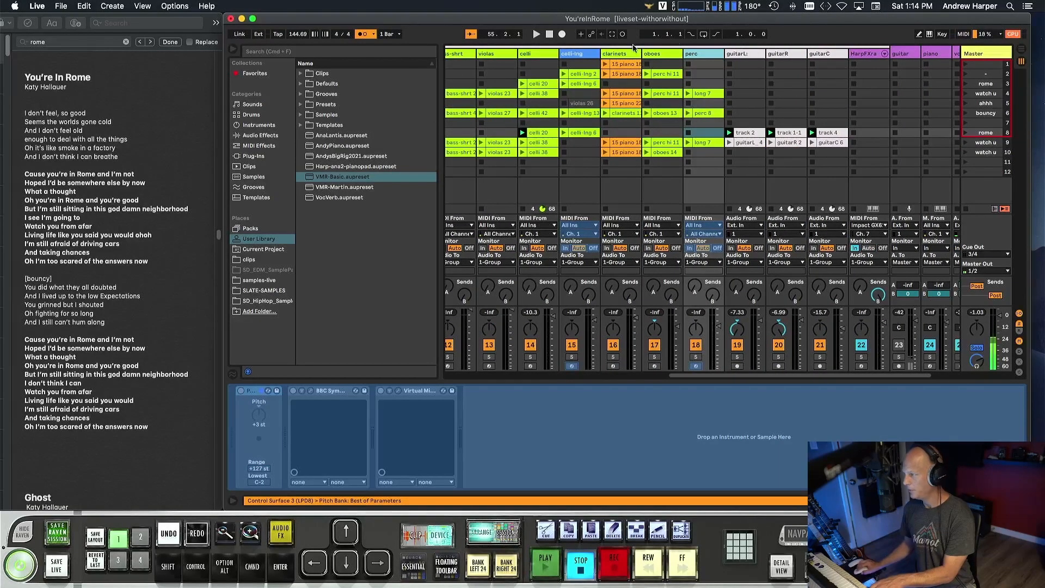
# Add the VMR-Basic preset after TH-U Slate on the guitarL, guitarR and guitarC tracks.
pyautogui.click(749, 56)
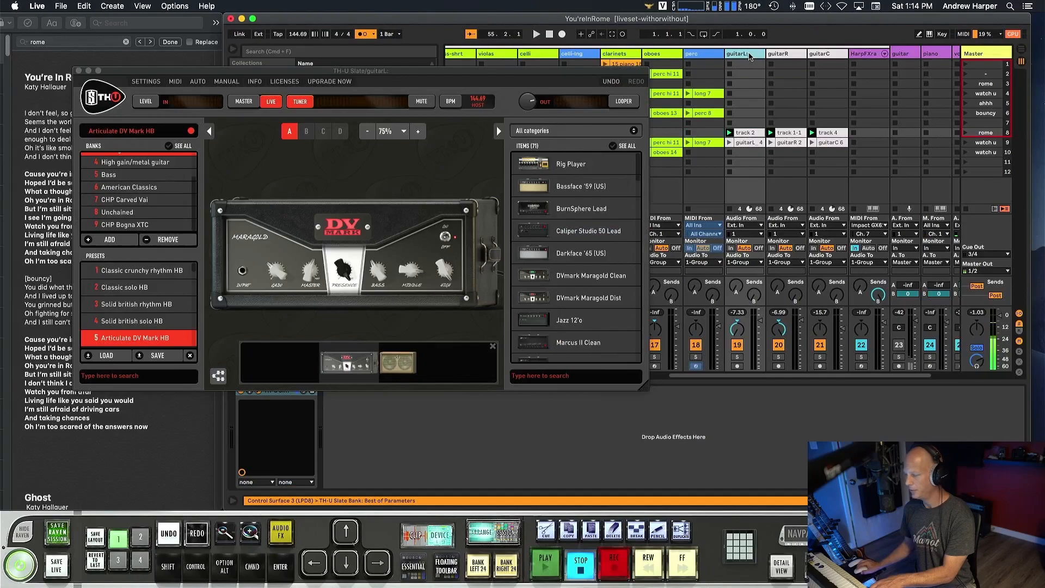
pyautogui.click(80, 75)
pyautogui.moveTo(321, 178); pyautogui.dragTo(415, 433)
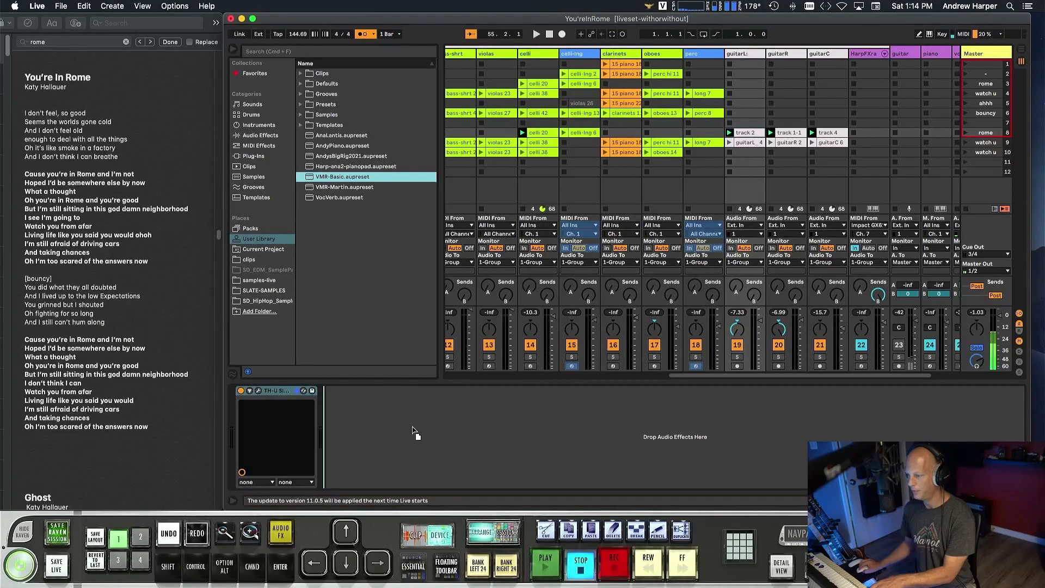
pyautogui.click(790, 55)
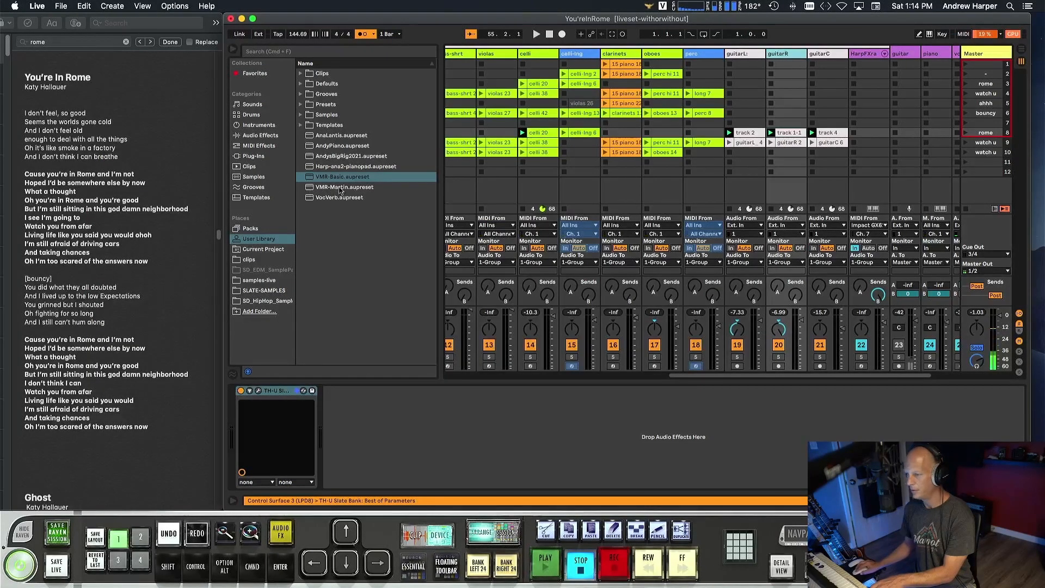
pyautogui.moveTo(339, 179); pyautogui.dragTo(423, 405)
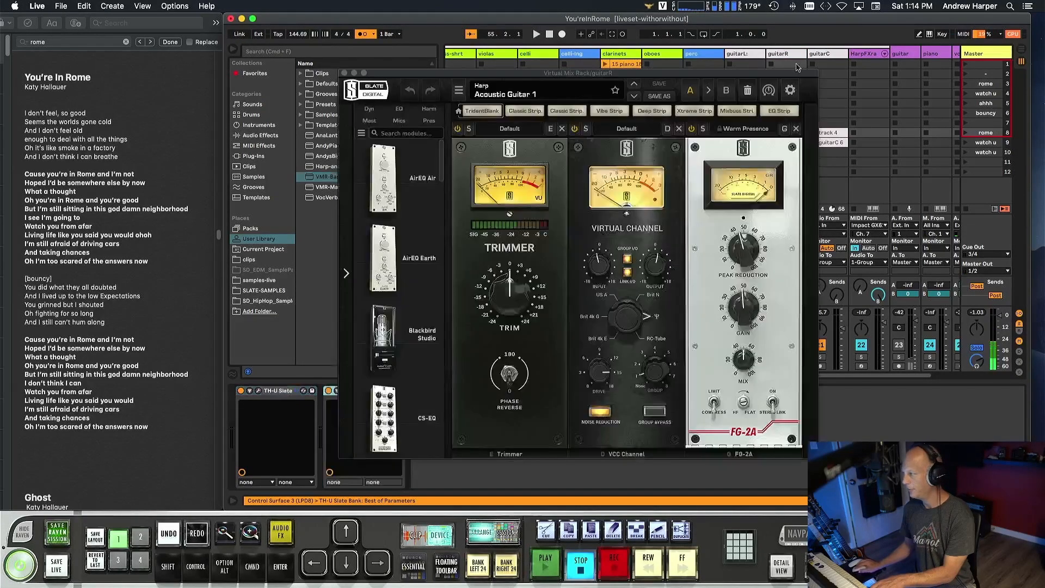
pyautogui.click(814, 56)
pyautogui.moveTo(340, 181); pyautogui.dragTo(433, 394)
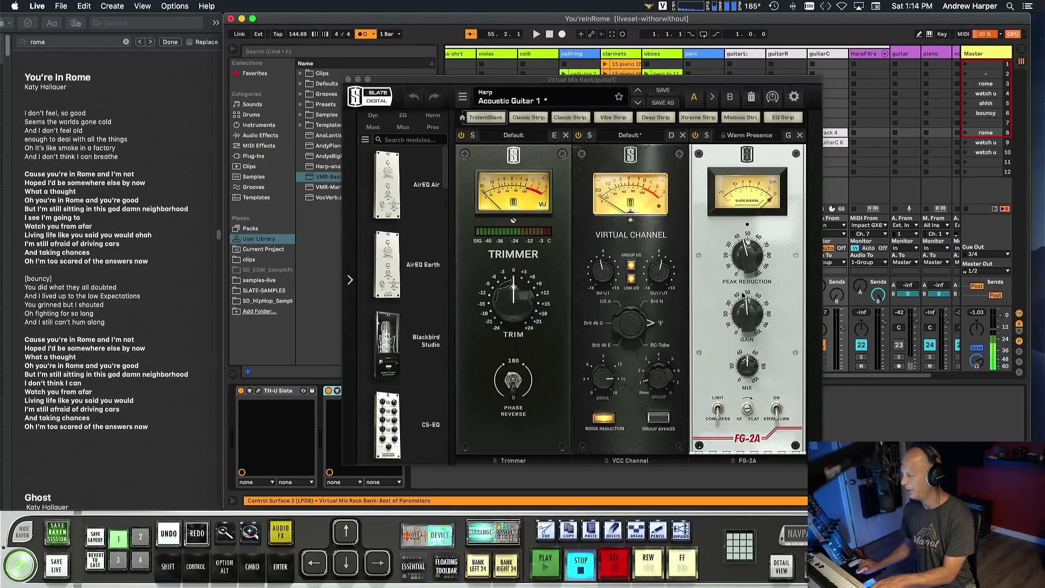
pyautogui.click(349, 80)
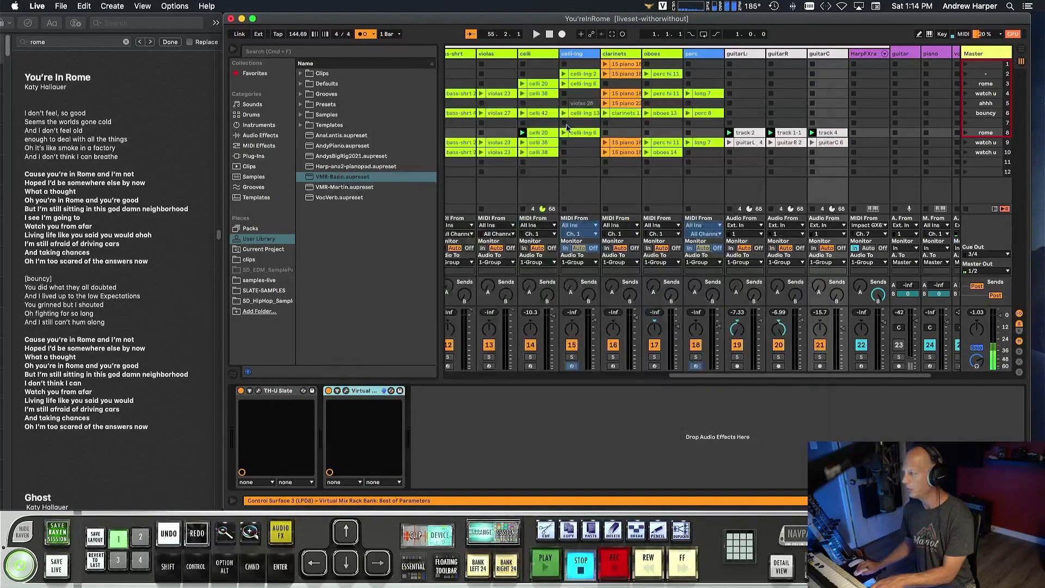
# Check the Virtual Channel module in the Virtual Mix Rack of the purple guitar track.
pyautogui.hscroll(3, 768, 129)
pyautogui.click(844, 55)
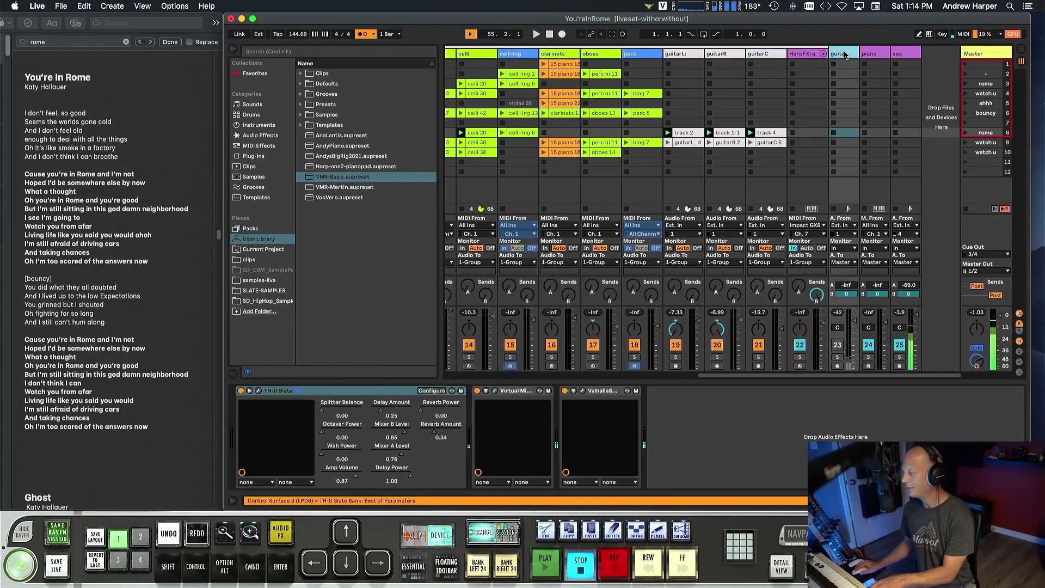
pyautogui.click(495, 391)
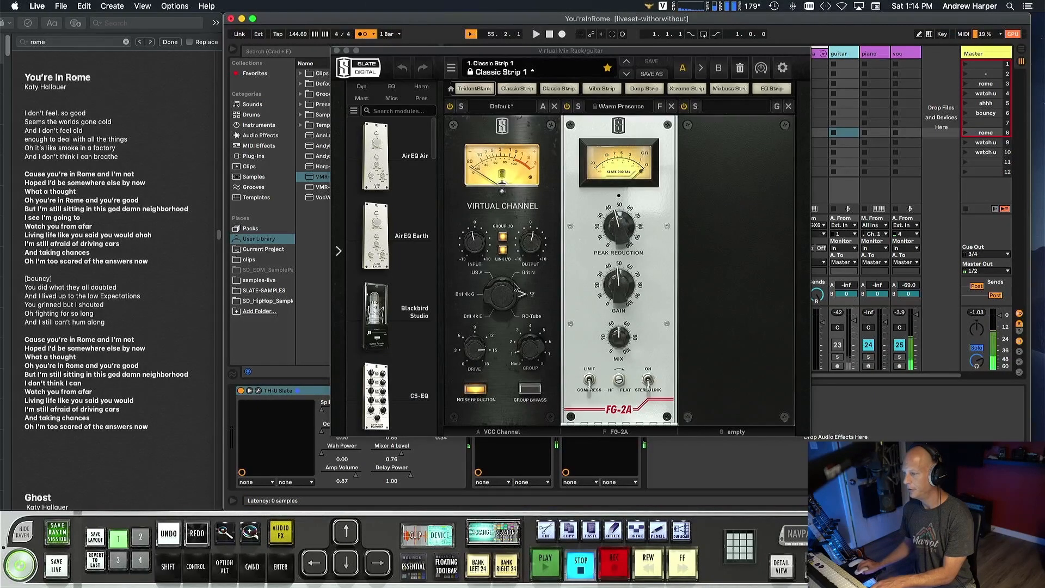
pyautogui.click(337, 50)
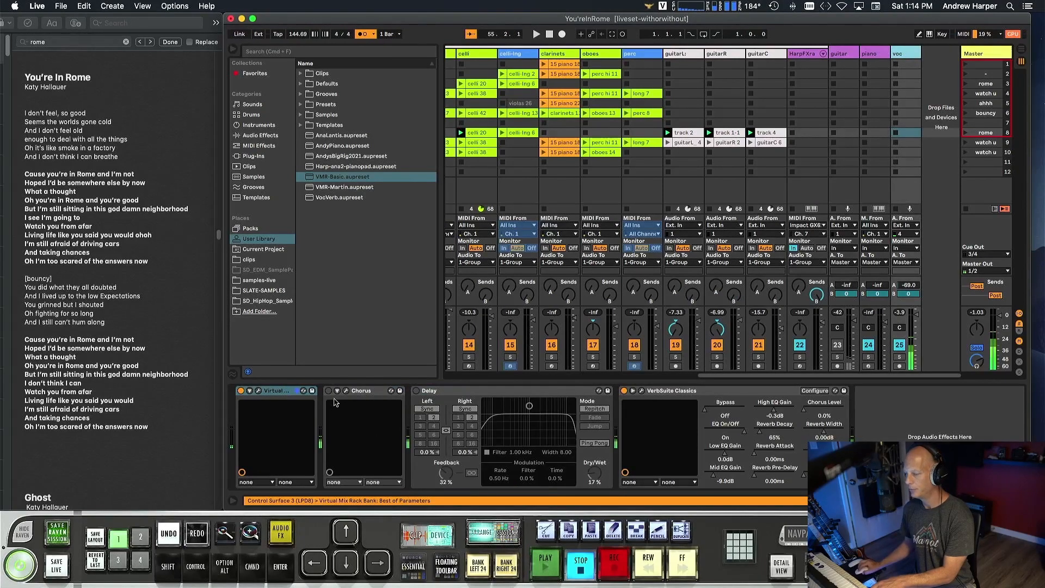
# Set the Virtual Channel module's group to 1 in the voc track's Virtual Mix Rack.
pyautogui.click(258, 390)
pyautogui.moveTo(730, 375); pyautogui.dragTo(728, 369)
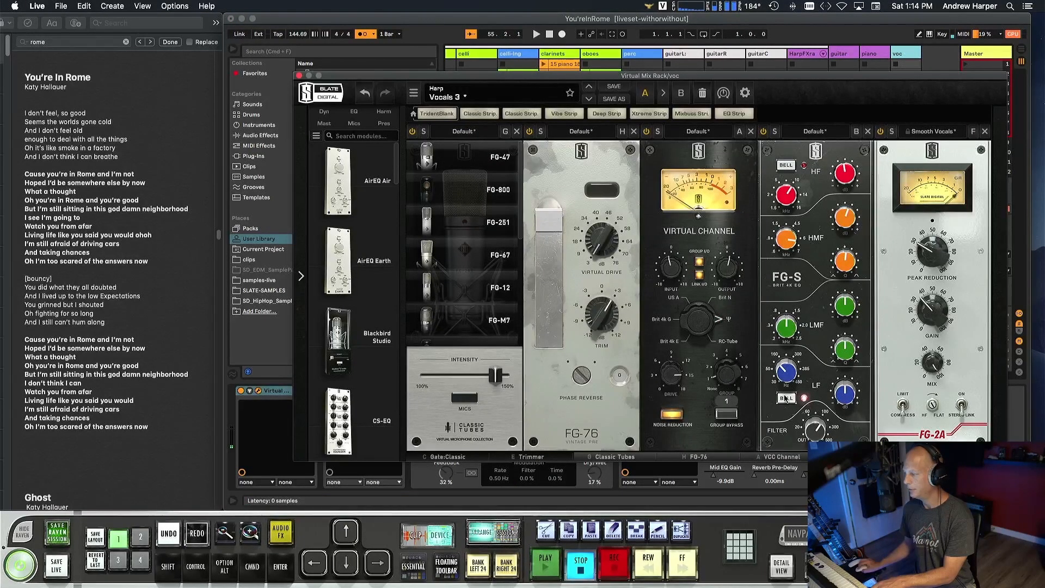
pyautogui.click(298, 77)
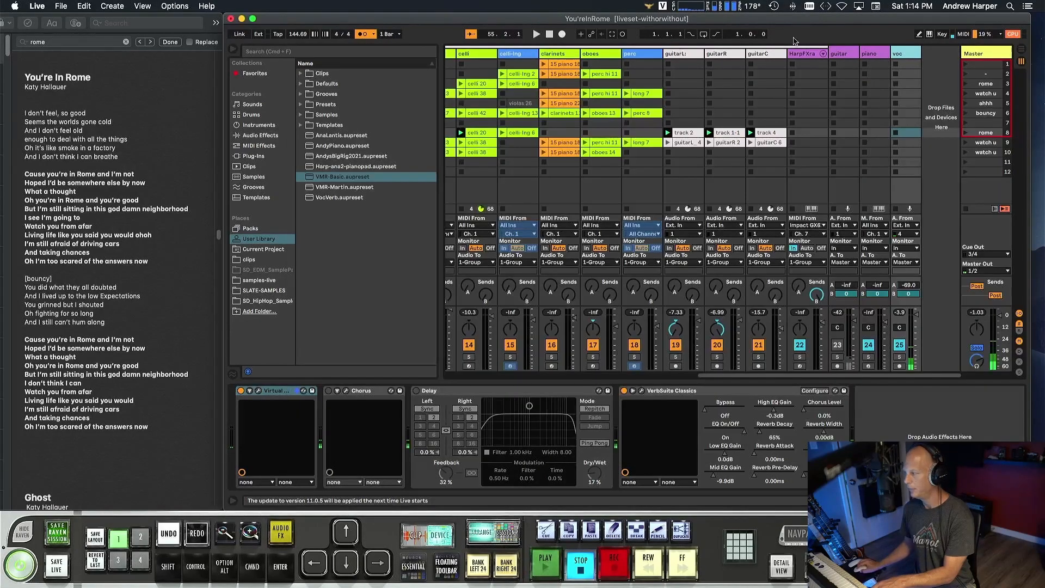
# Play the set and turn on group bypass in the Virtual Mixbuss module of the Master's Virtual Mix Rack.
pyautogui.click(233, 50)
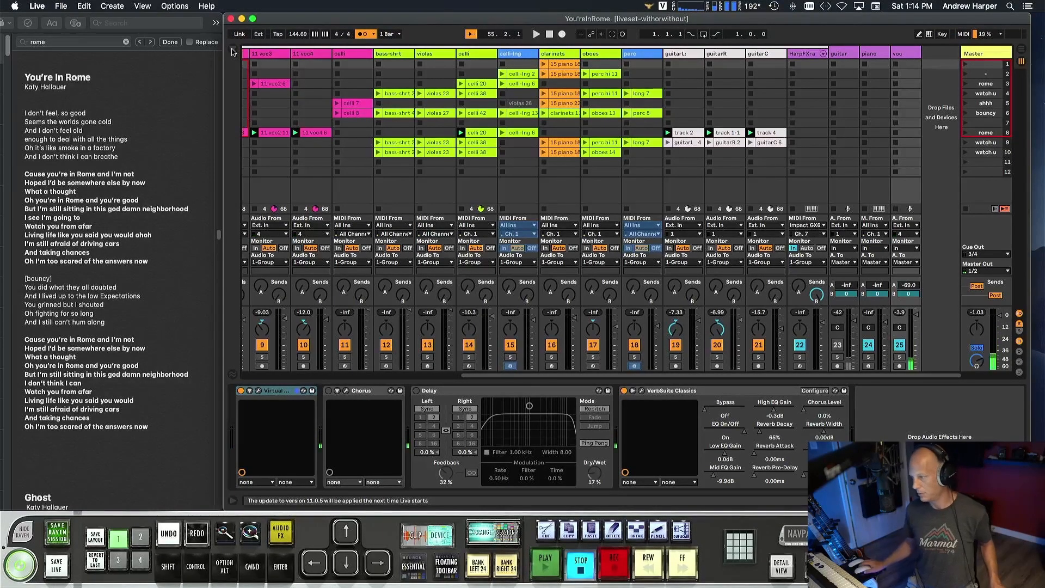
pyautogui.click(984, 53)
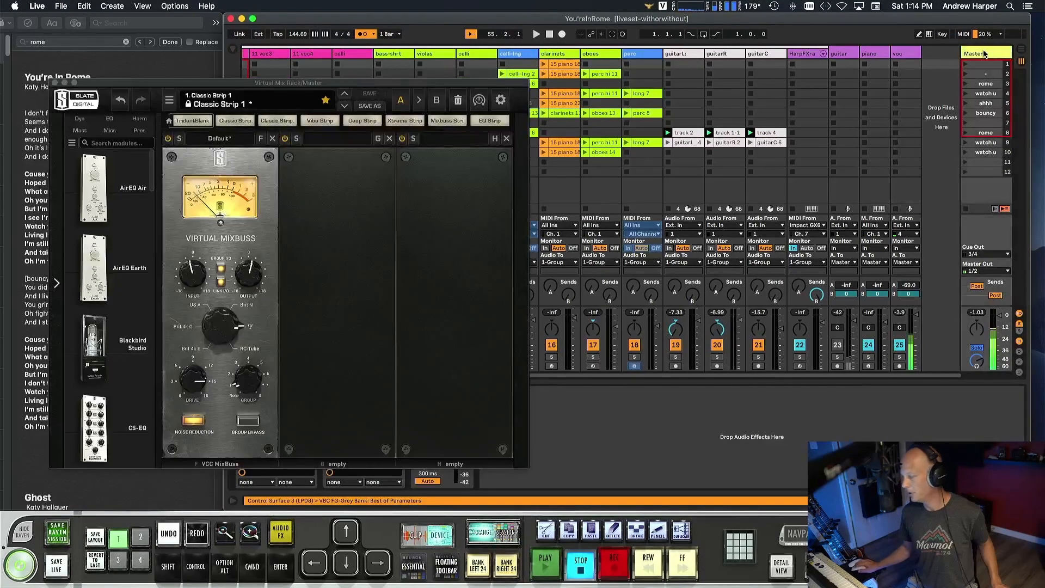
pyautogui.press('space')
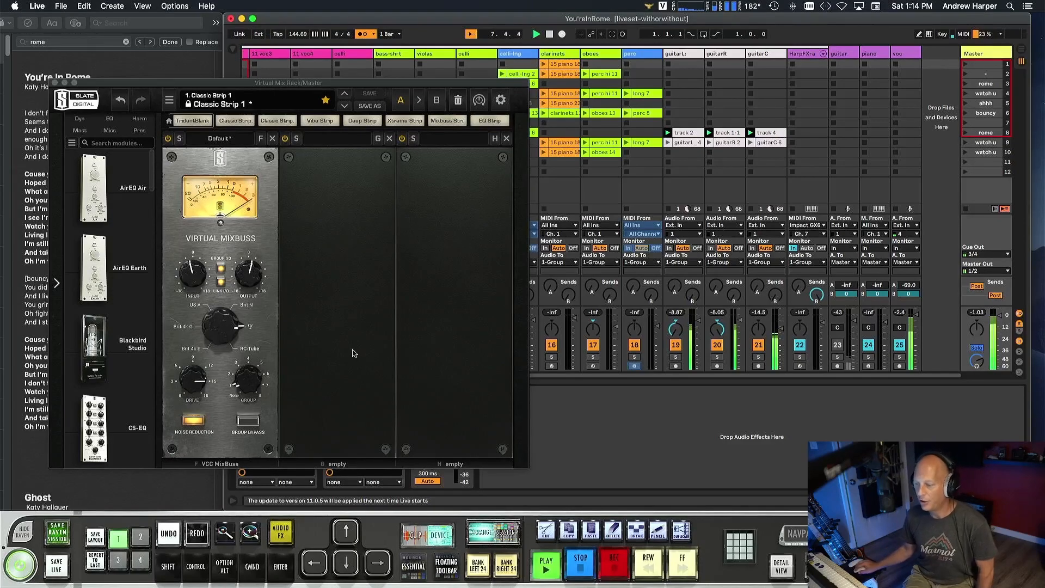
pyautogui.click(249, 421)
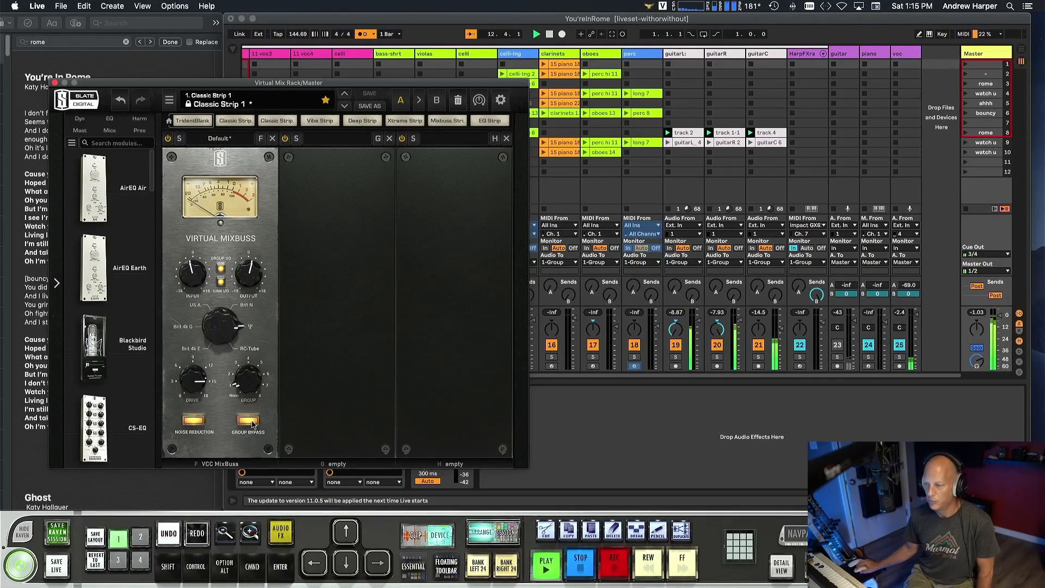
# Turn off group bypass in the Master's Virtual Mixbuss module, check the linked input and output gains, and stop playback.
pyautogui.click(251, 422)
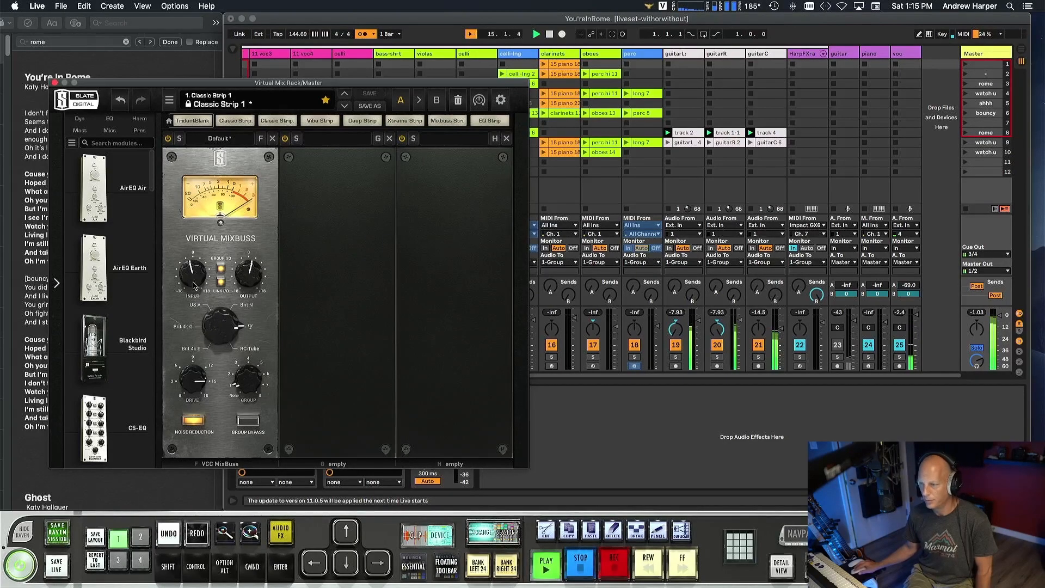
pyautogui.moveTo(194, 284); pyautogui.dragTo(193, 283)
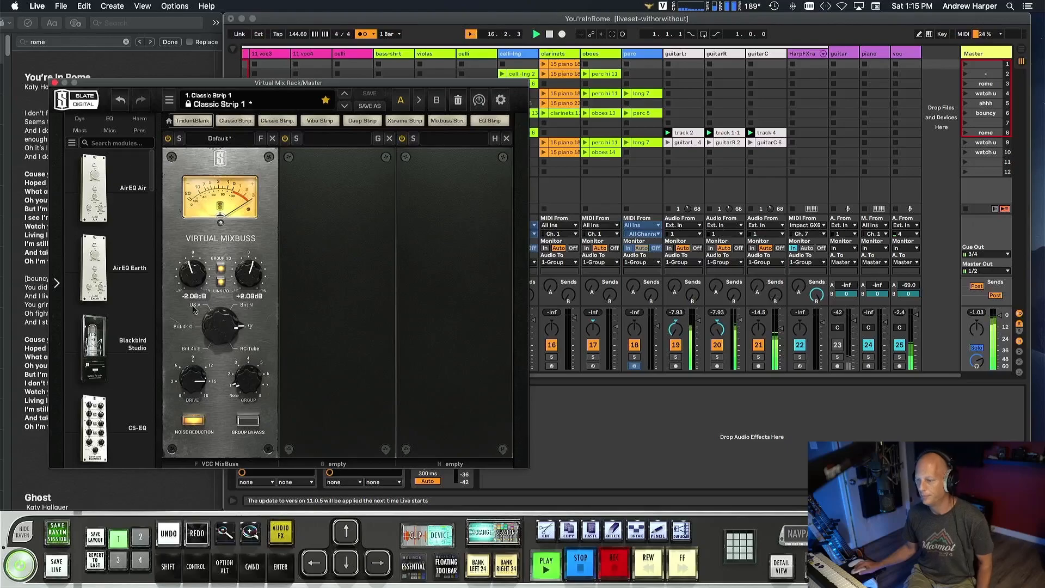
pyautogui.press('space')
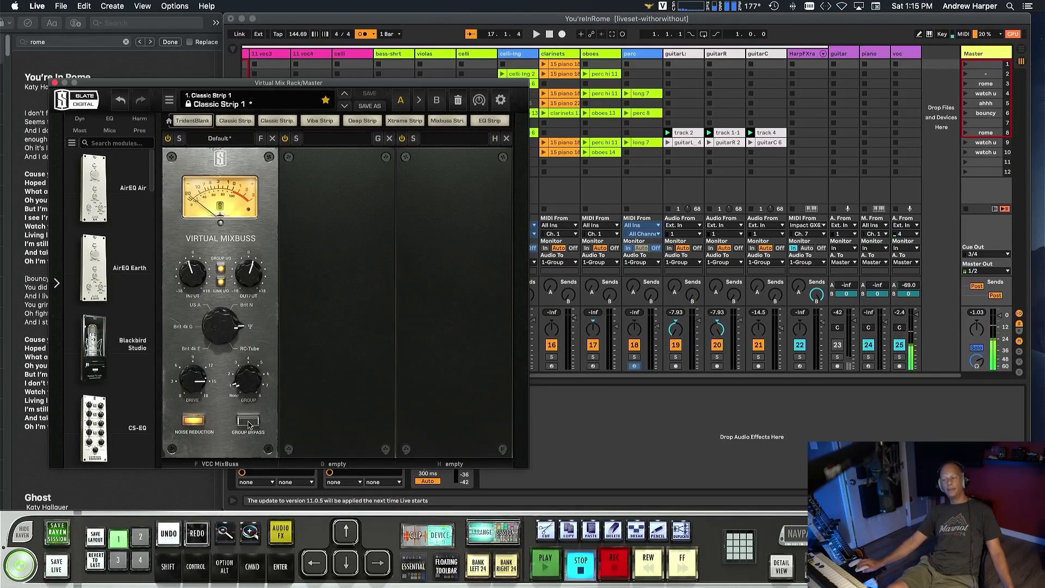
# Play the set to compare the mix with the Virtual Mixbuss group bypass on and off, leaving bypass off, and close the Virtual Mix Rack.
pyautogui.press('space')
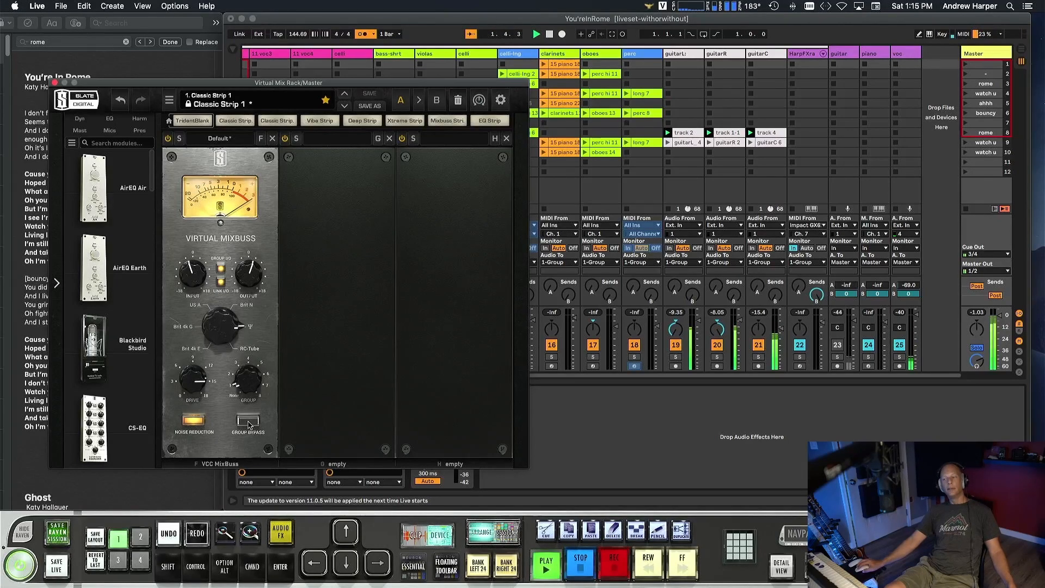
pyautogui.press('space')
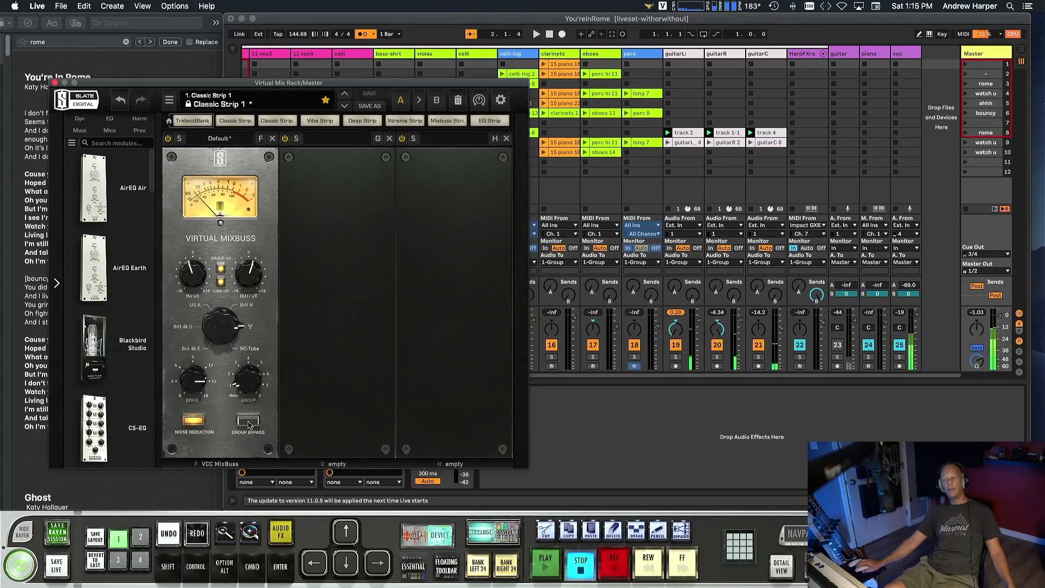
pyautogui.click(248, 420)
pyautogui.press('space')
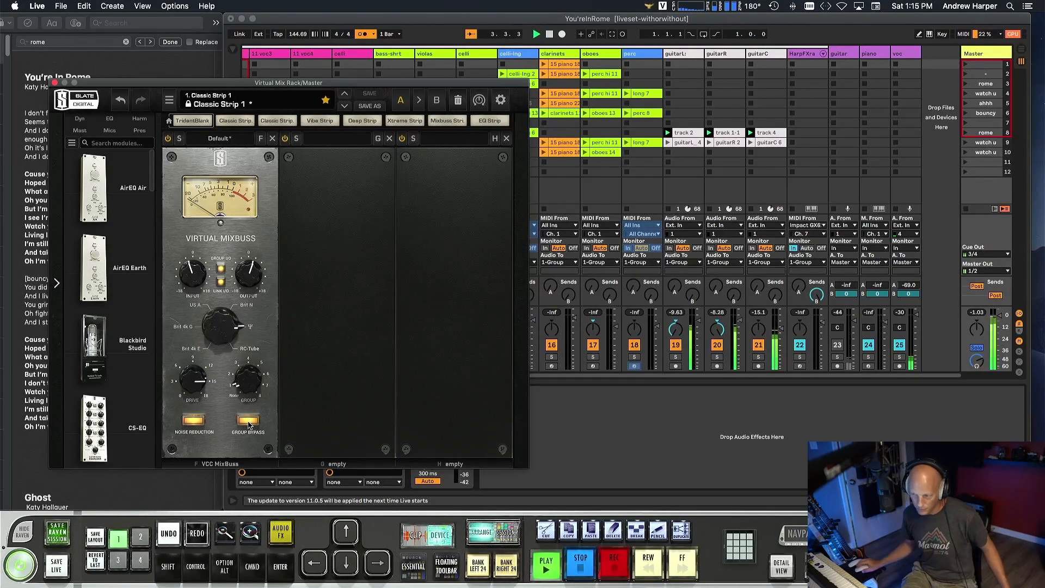
pyautogui.click(248, 421)
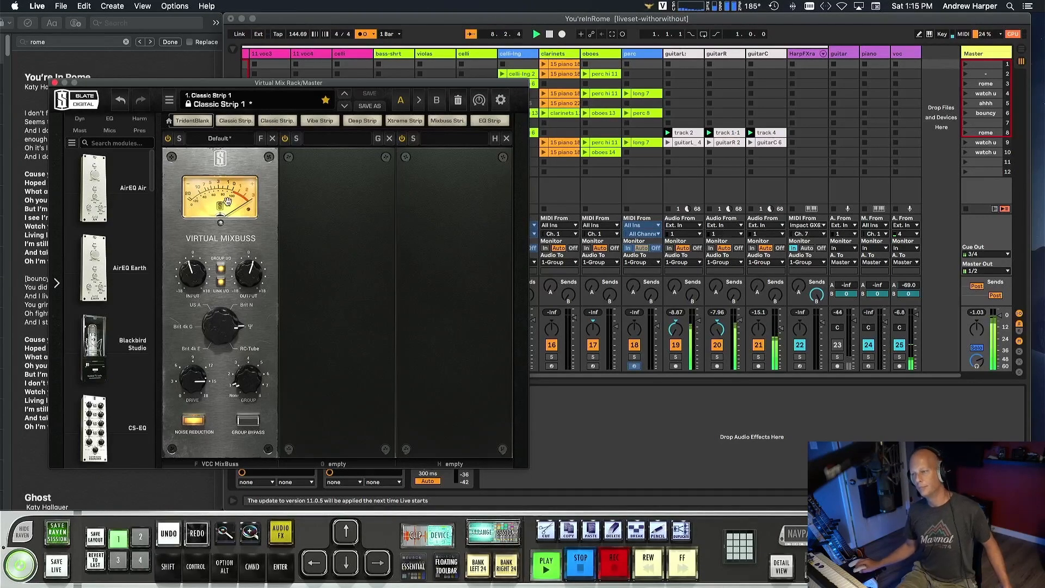
pyautogui.press('space')
pyautogui.click(55, 82)
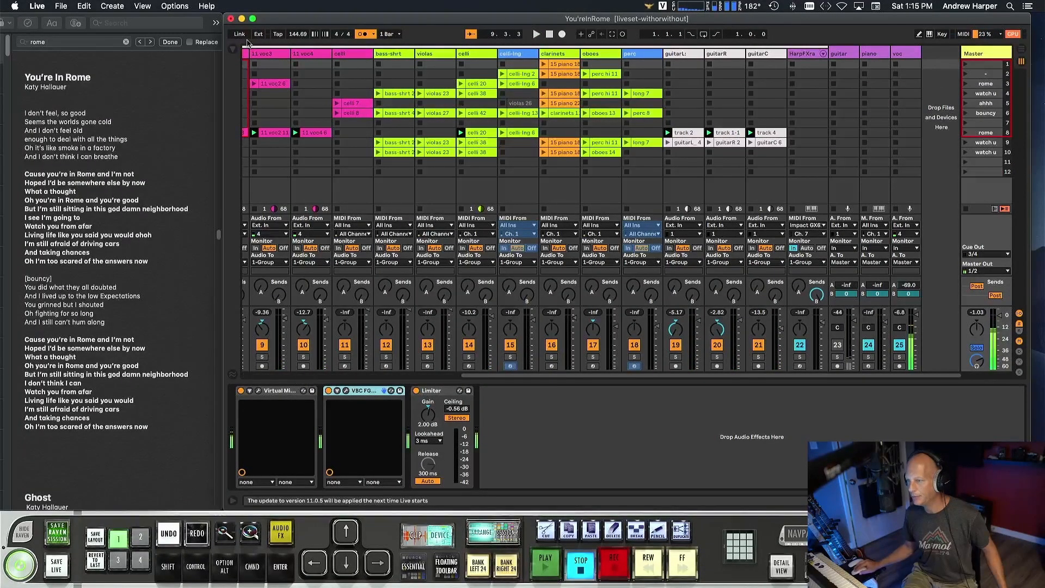
# Insert Slate Digital's Virtual Tape Machines plug-in between VBC FG-Grey and the Limiter on the Master.
pyautogui.click(234, 50)
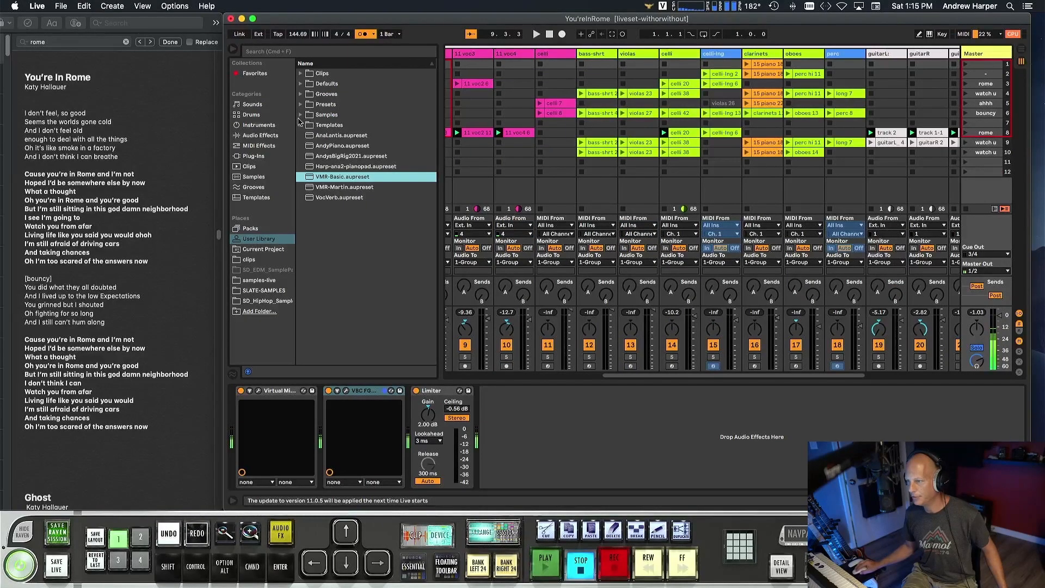
pyautogui.click(237, 157)
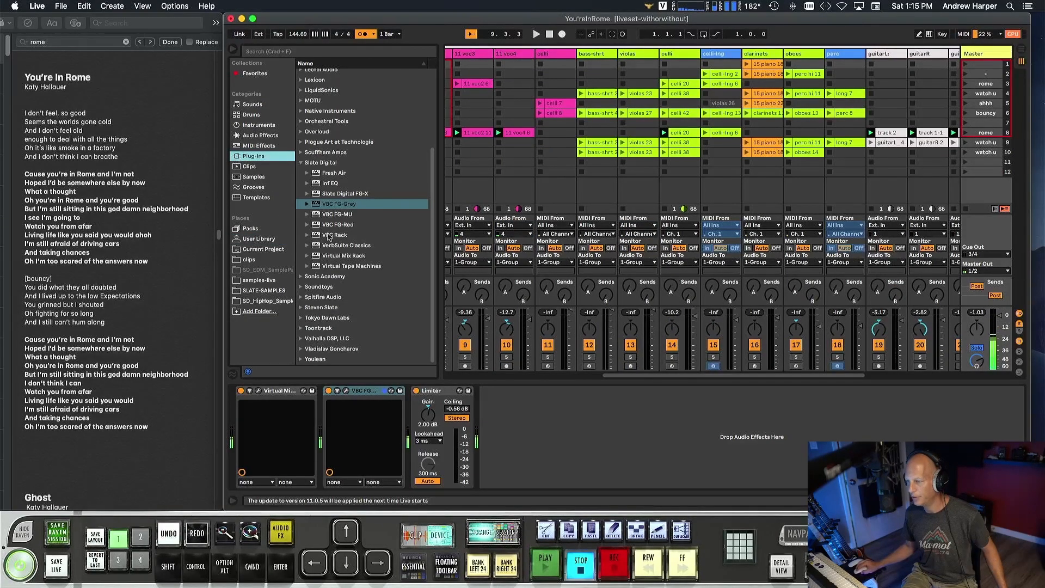
pyautogui.moveTo(325, 266); pyautogui.dragTo(411, 408)
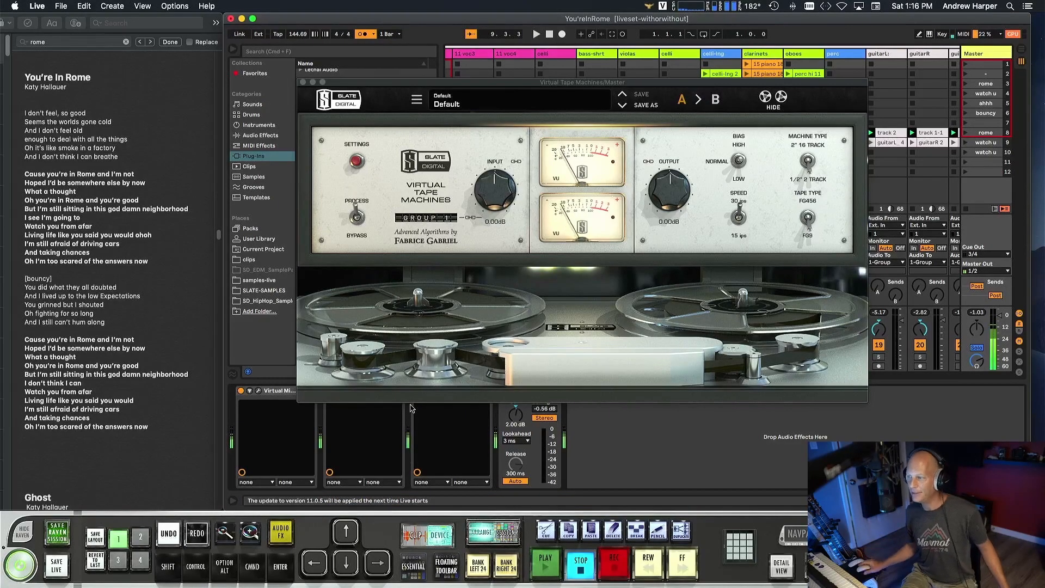
pyautogui.moveTo(410, 85); pyautogui.dragTo(308, 79)
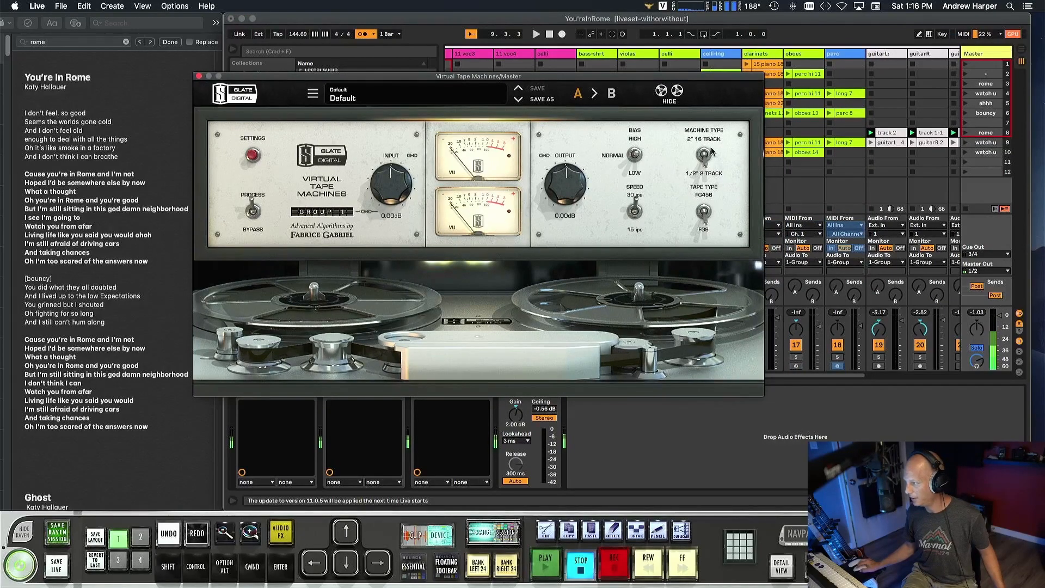
# Try the tape type switch and look into the settings of Virtual Tape Machines.
pyautogui.click(705, 214)
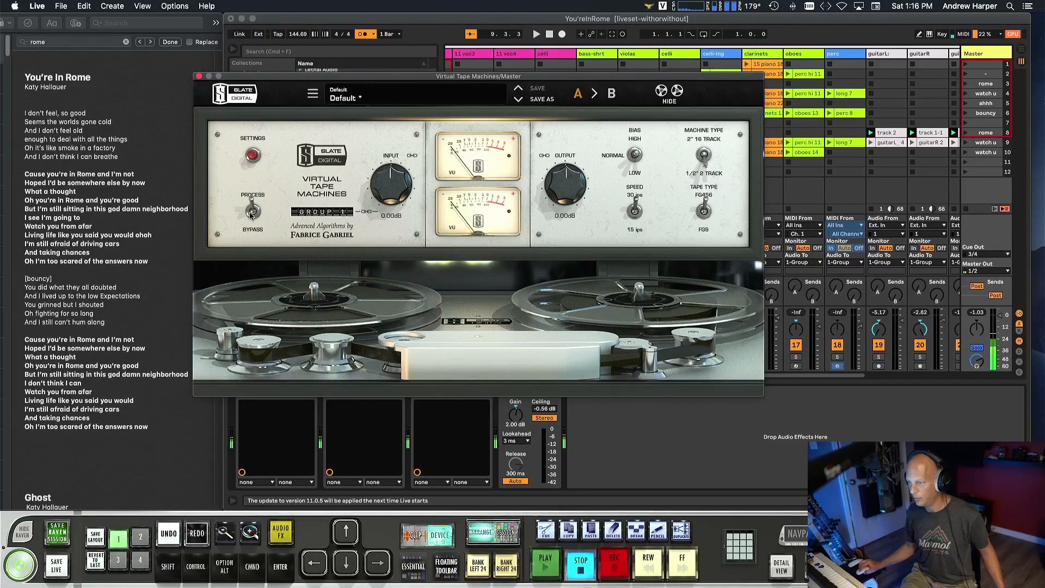
pyautogui.click(253, 155)
pyautogui.click(254, 156)
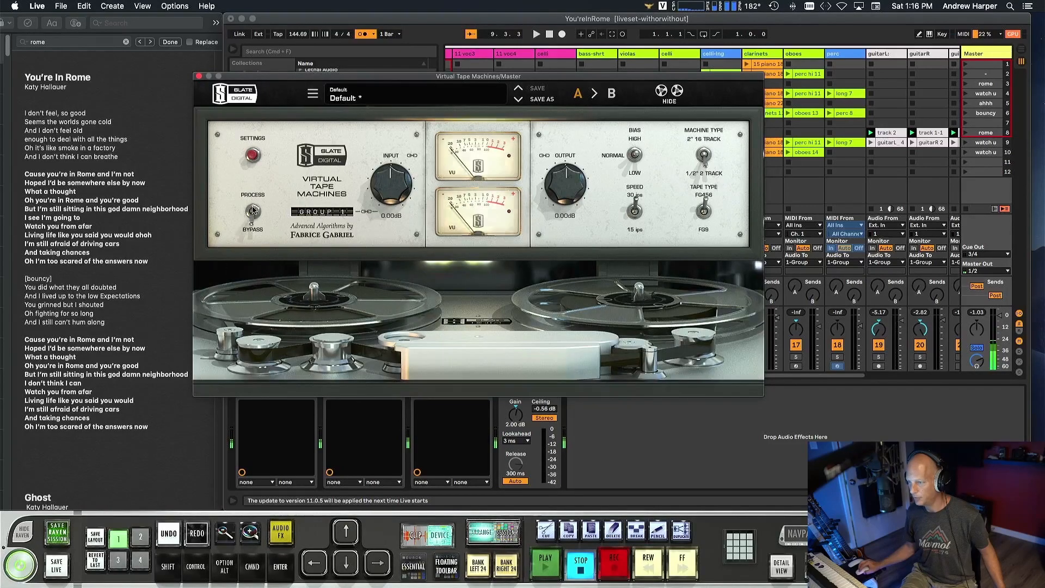
# Play the set and compare the Master's sound with Virtual Tape Machines switched between process and bypass.
pyautogui.press('space')
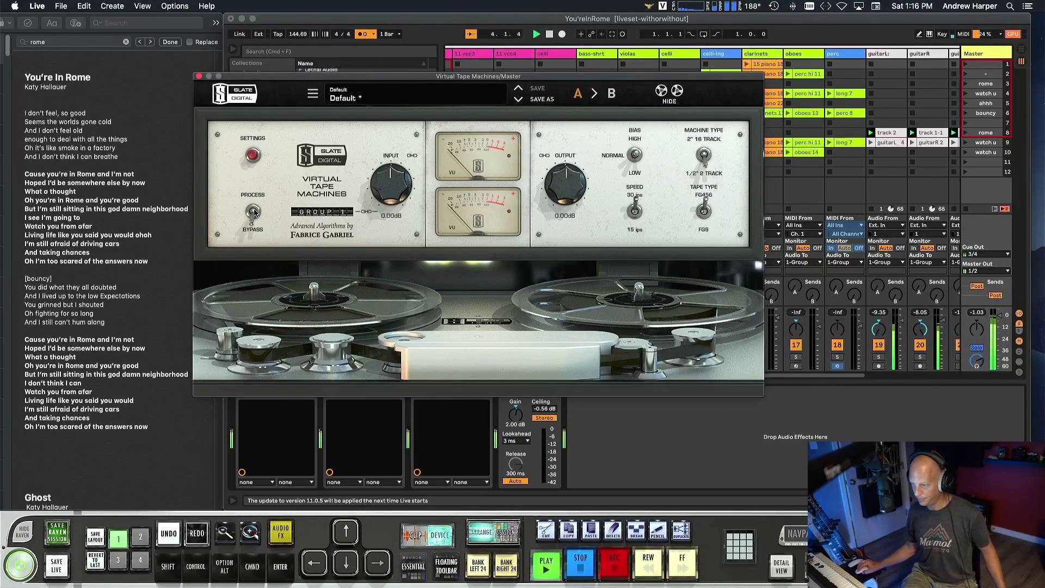
pyautogui.click(254, 212)
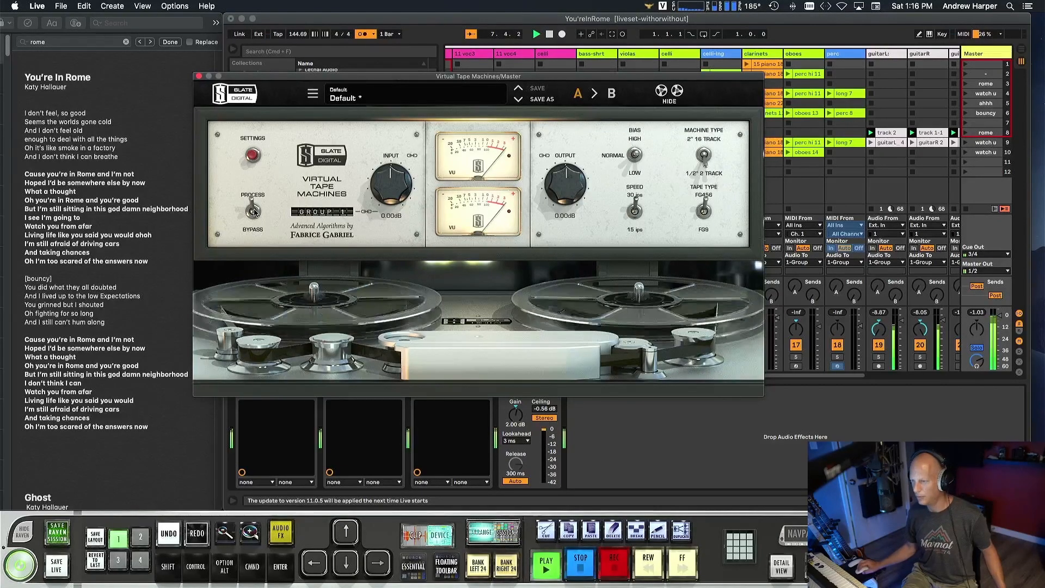
pyautogui.click(253, 212)
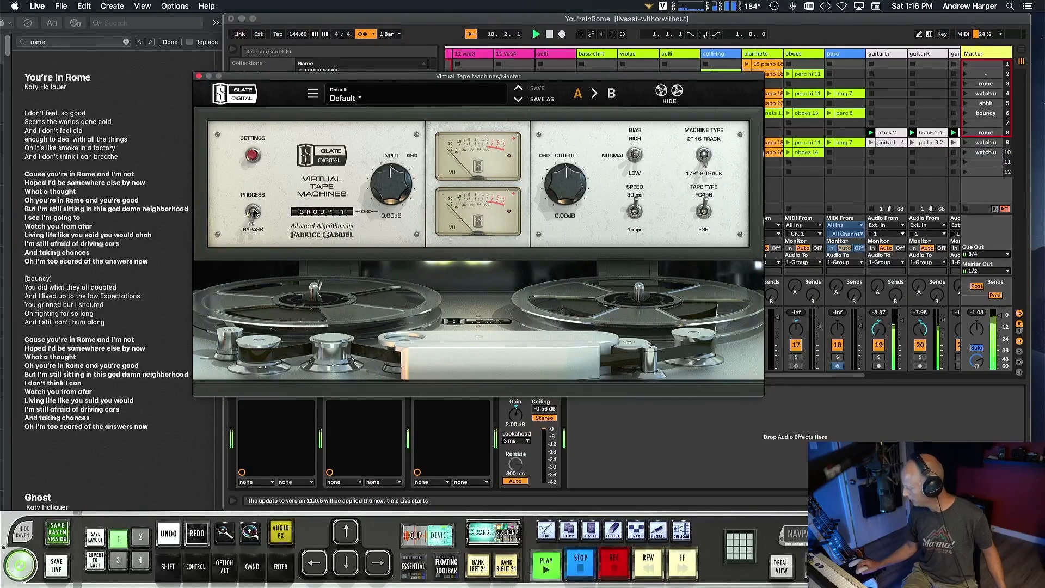
pyautogui.click(253, 211)
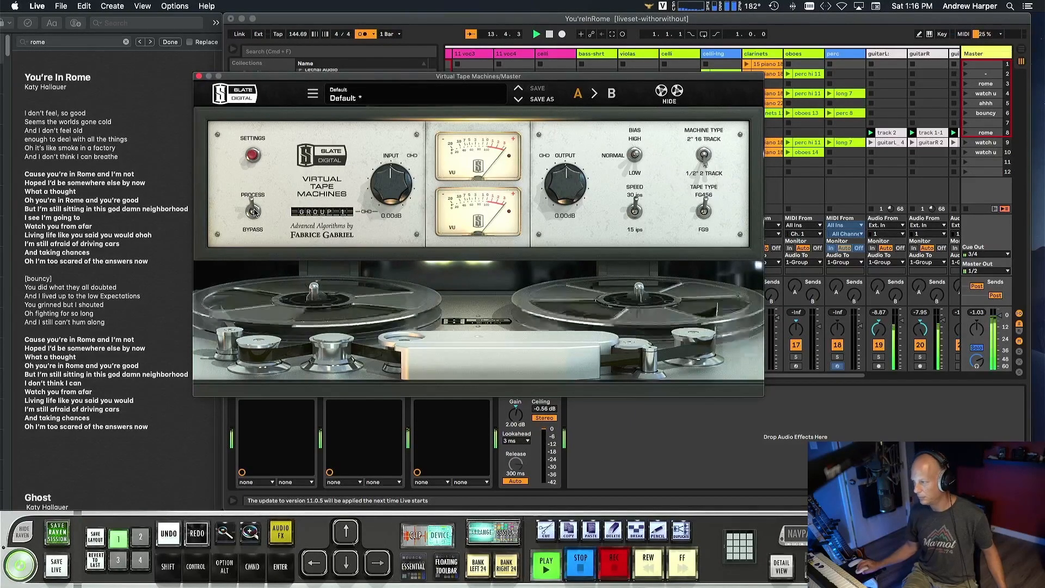
pyautogui.click(252, 211)
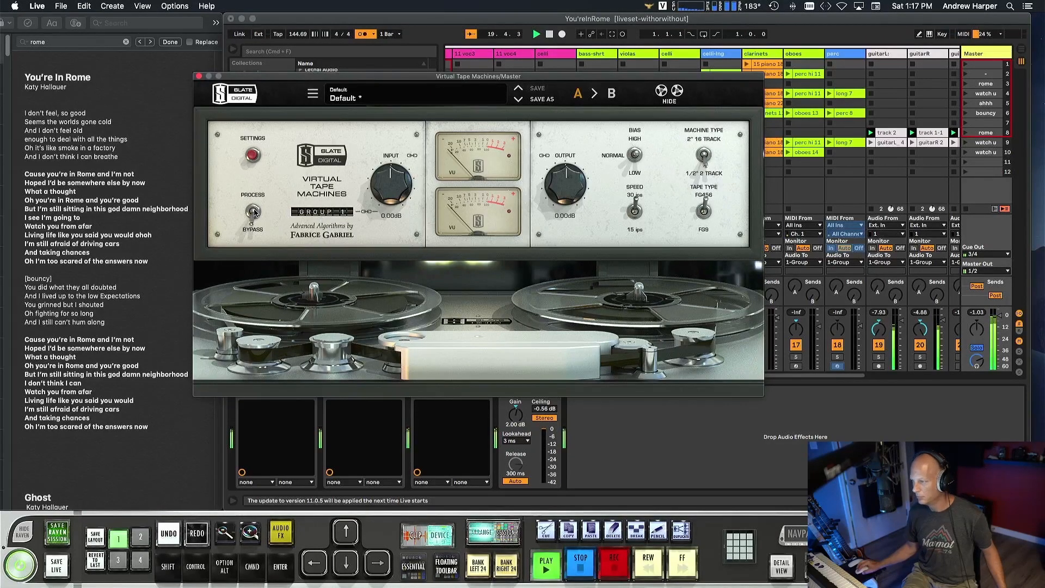
pyautogui.click(254, 211)
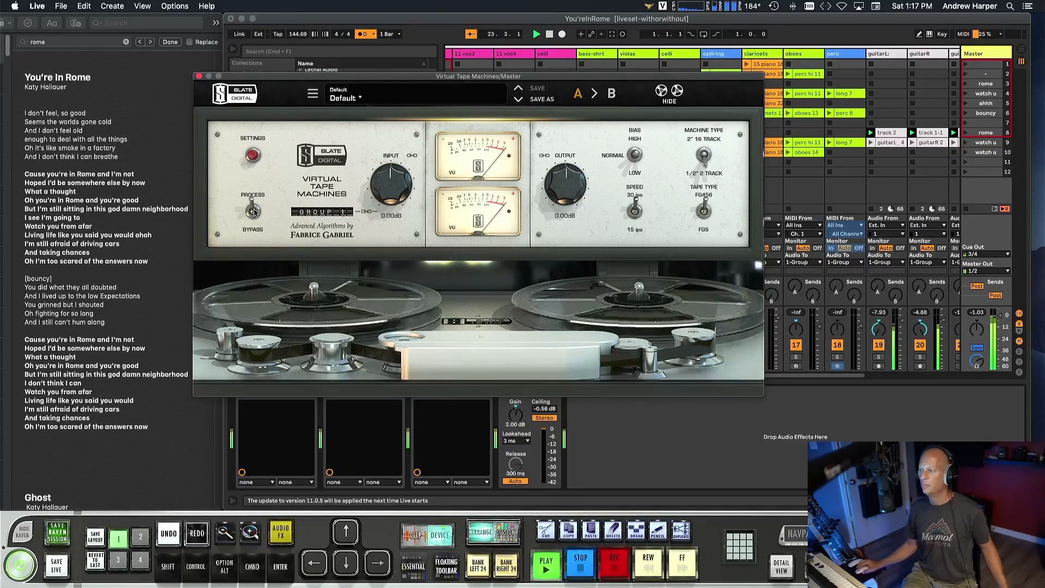
pyautogui.press('space')
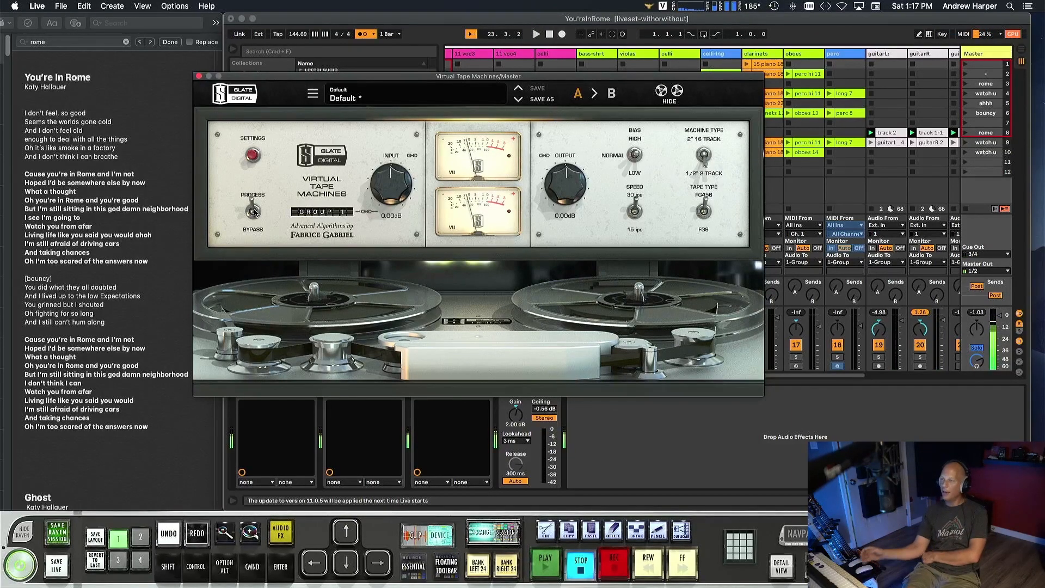
# Turn off the Virtual Tape Machines device on the Master, reopen its window, and delete the device from the chain.
pyautogui.click(200, 77)
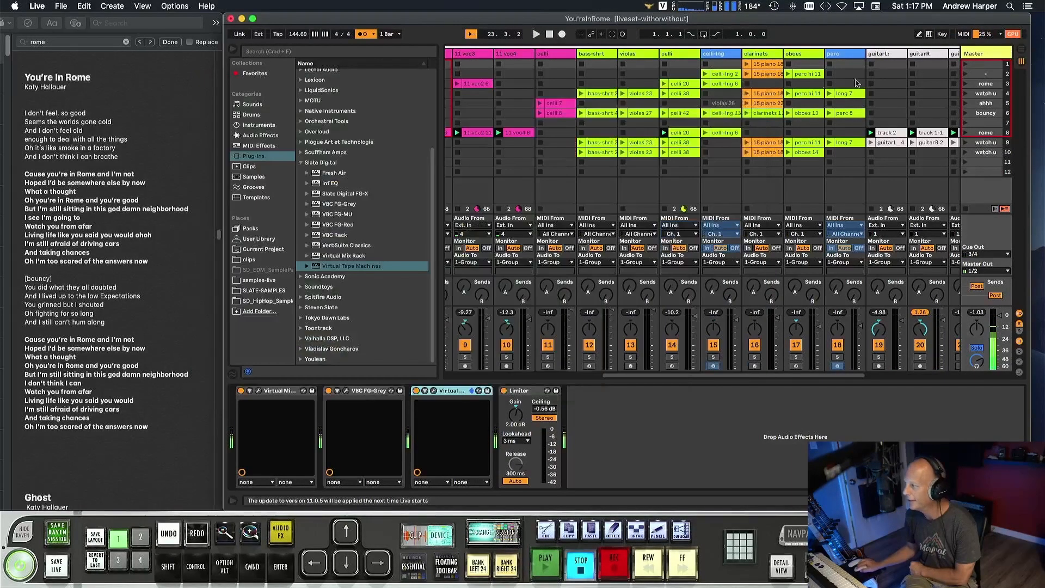
pyautogui.click(416, 391)
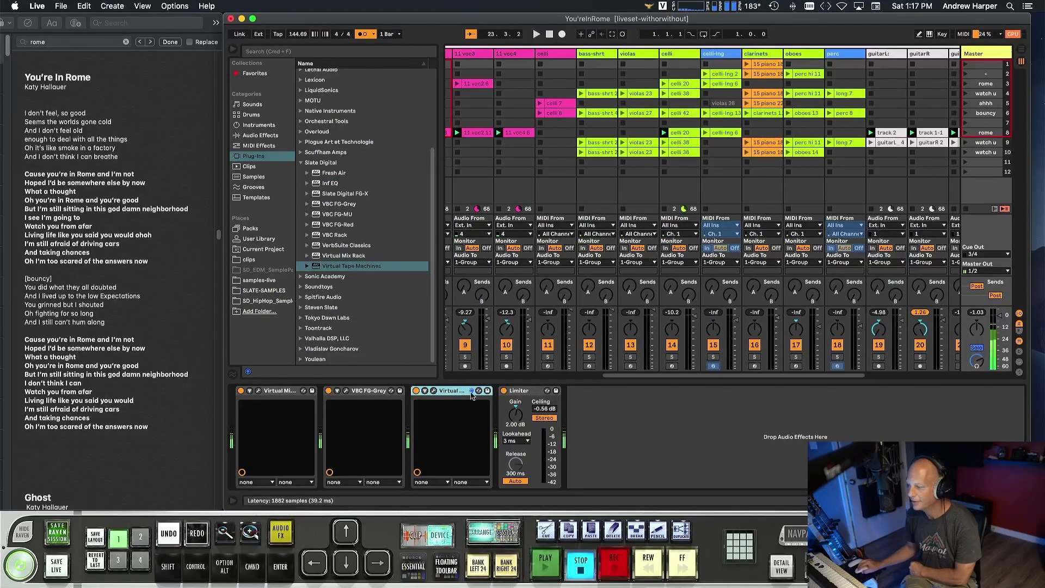
pyautogui.click(434, 391)
pyautogui.moveTo(405, 78); pyautogui.dragTo(563, 57)
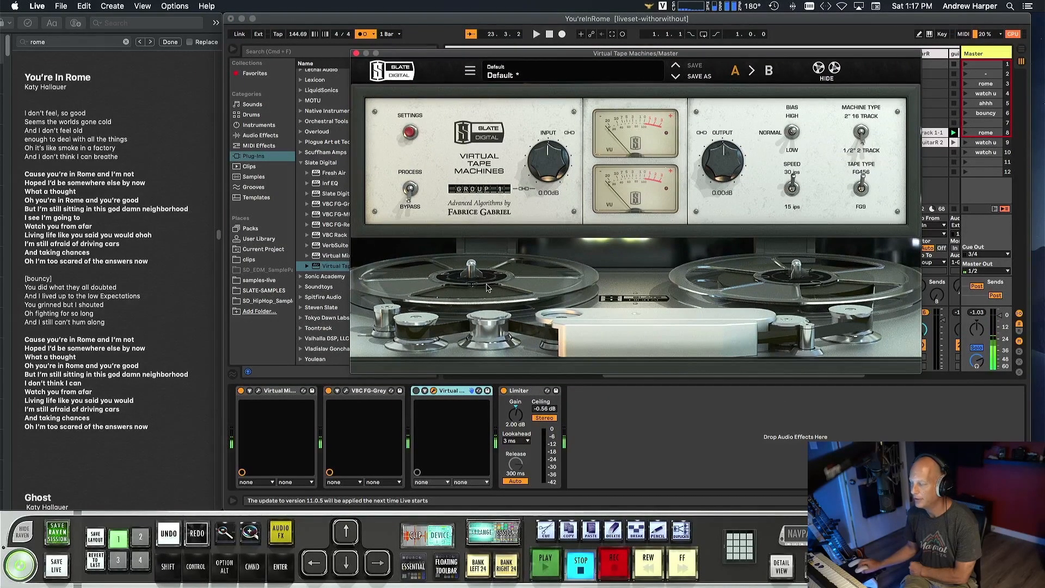
pyautogui.rightClick(460, 393)
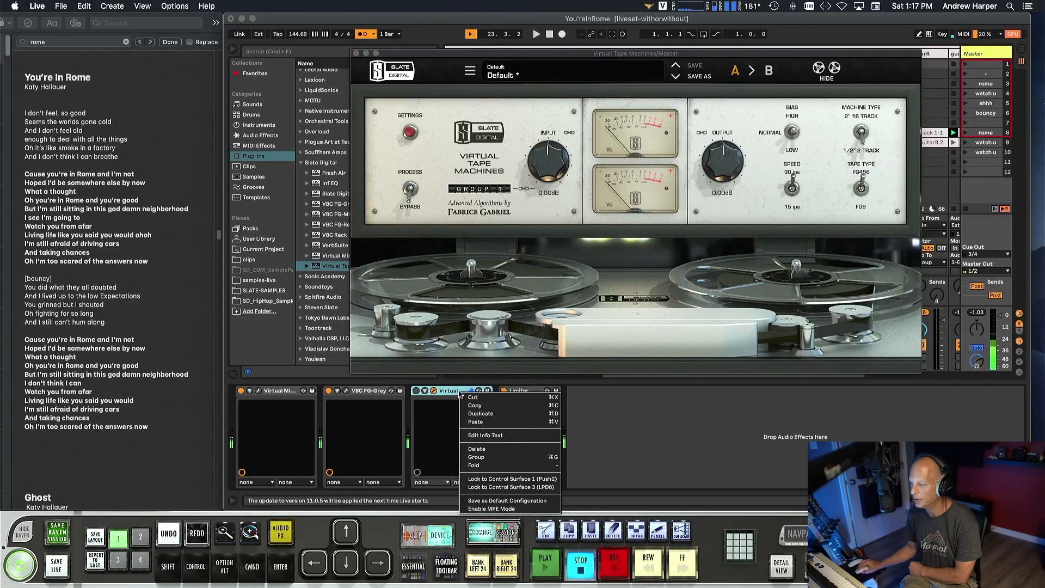
pyautogui.click(477, 449)
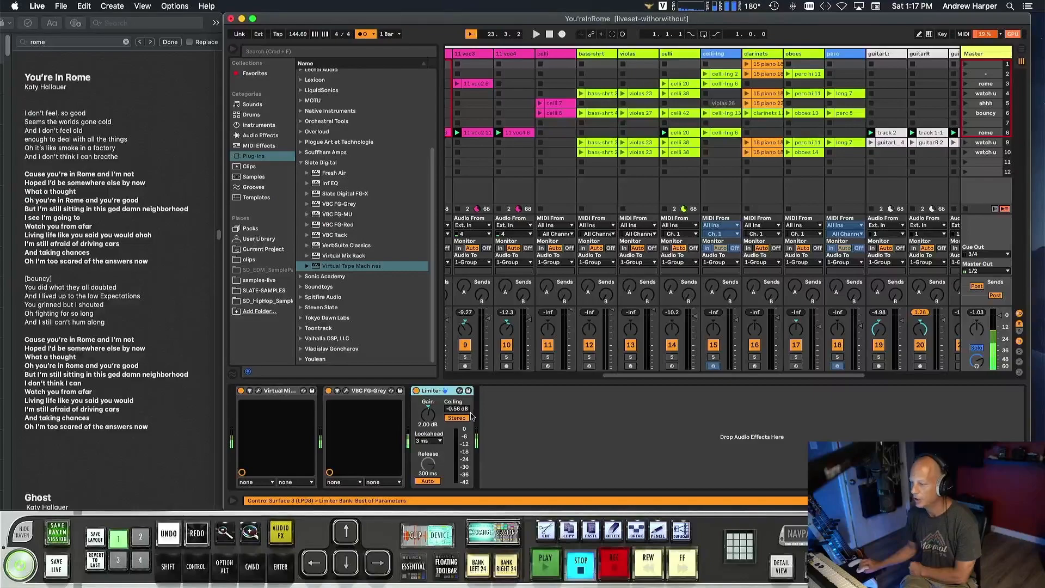